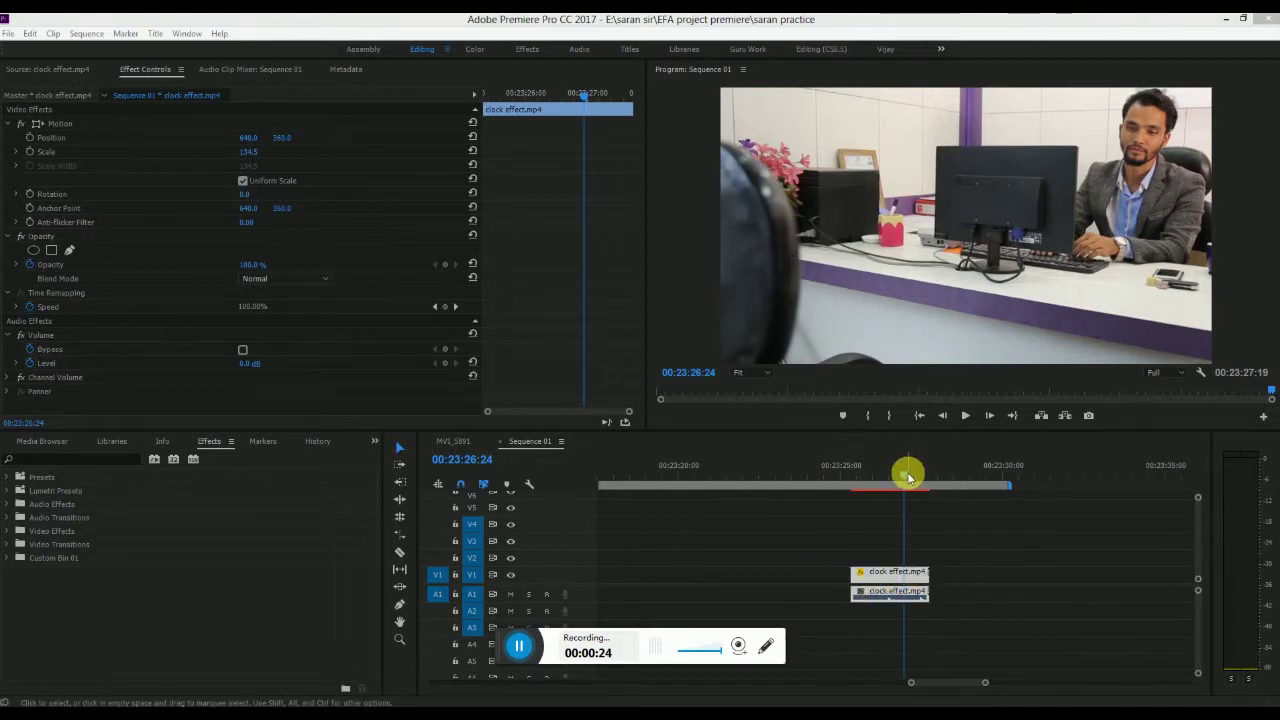
Scrub the playhead in clock effect.mp4 back to about 00:23:26:14.
click(906, 477)
drag(894, 480, 891, 486)
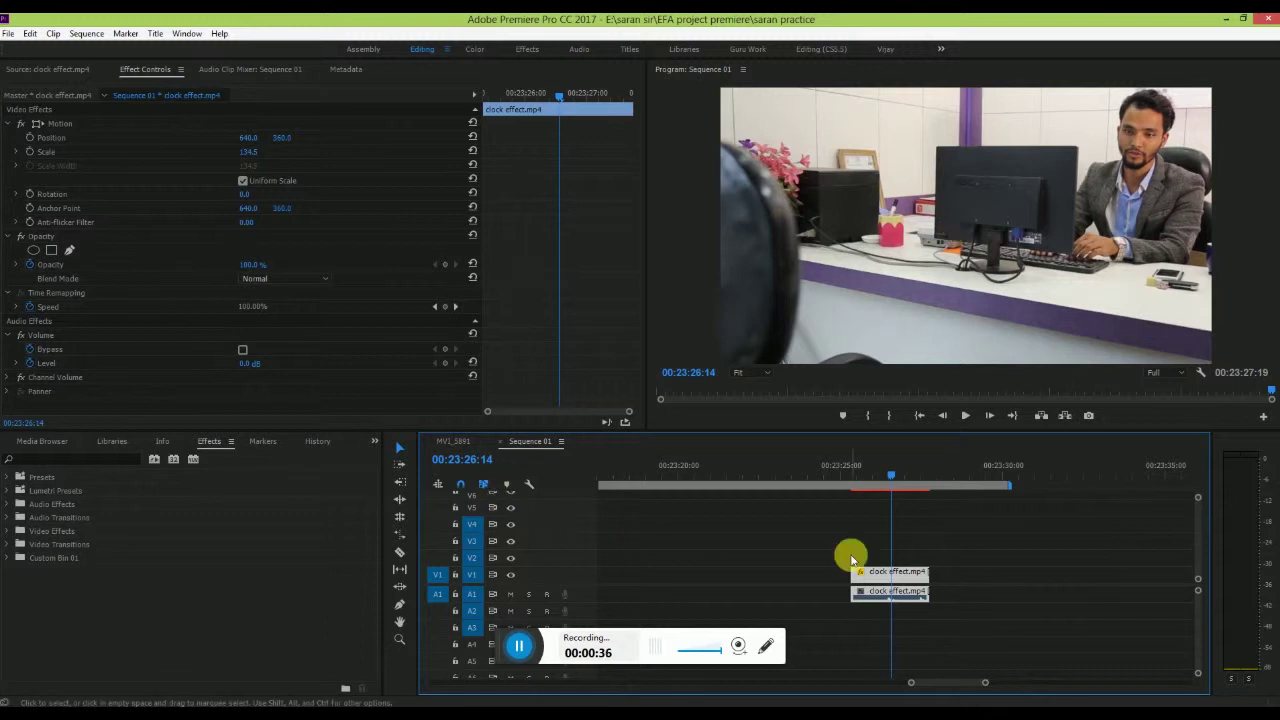
Cycle through the Assembly, Editing and Effects workspaces, then settle on the Color workspace.
click(368, 53)
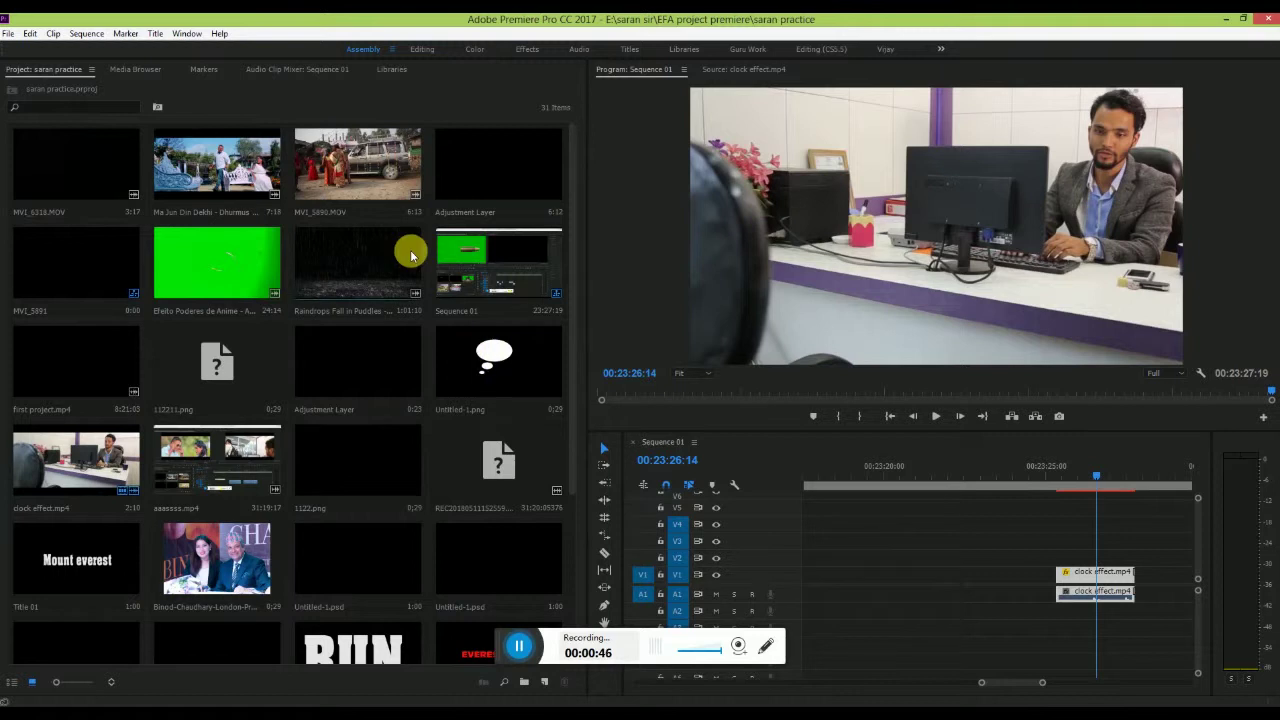
click(421, 49)
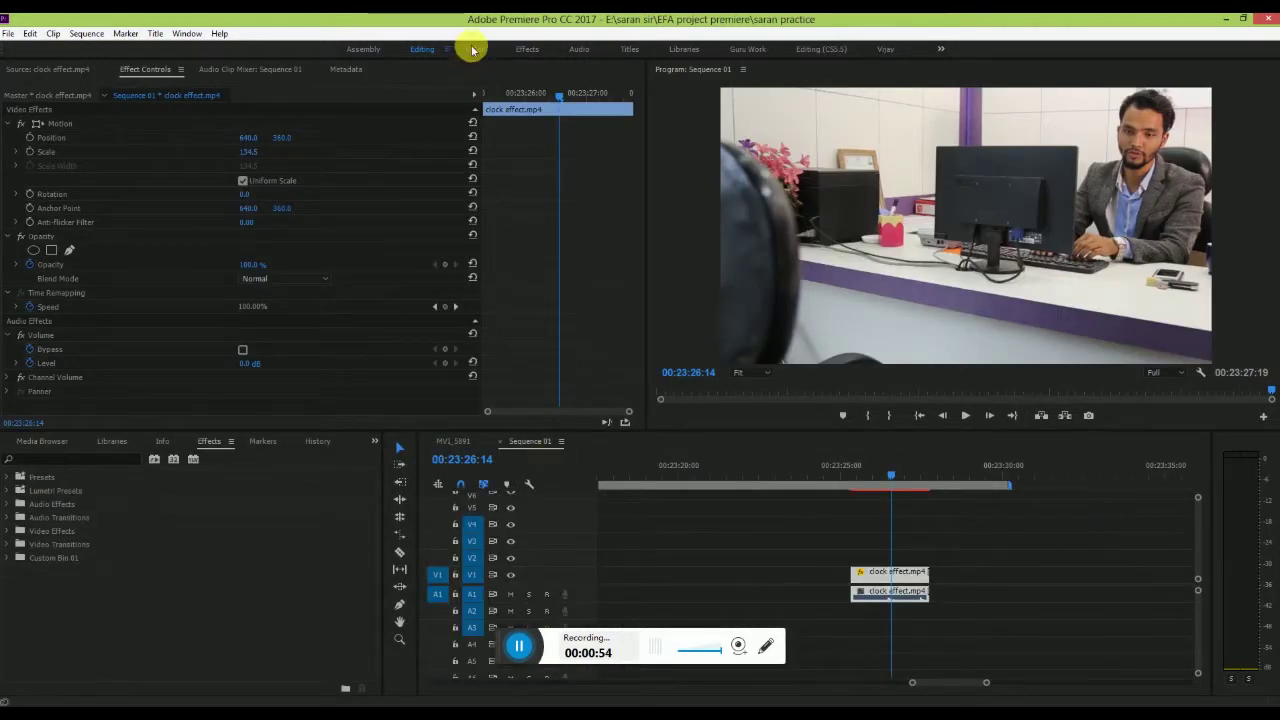
click(525, 48)
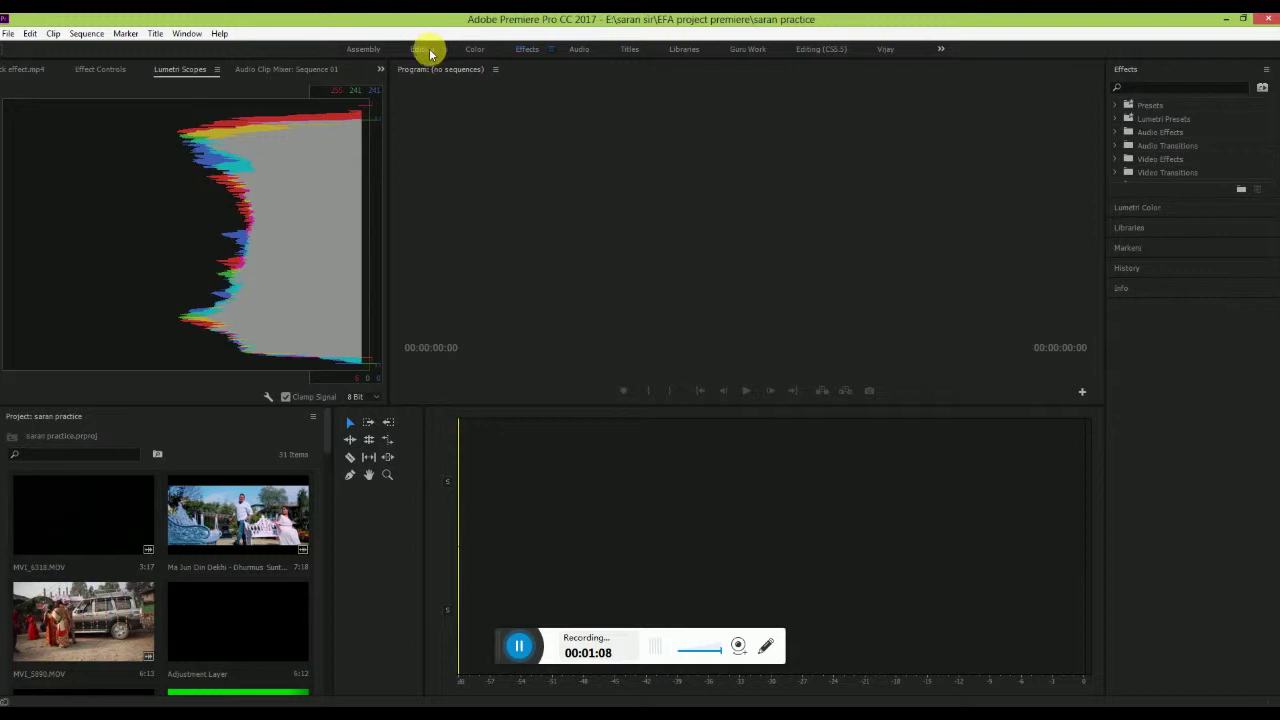
click(430, 51)
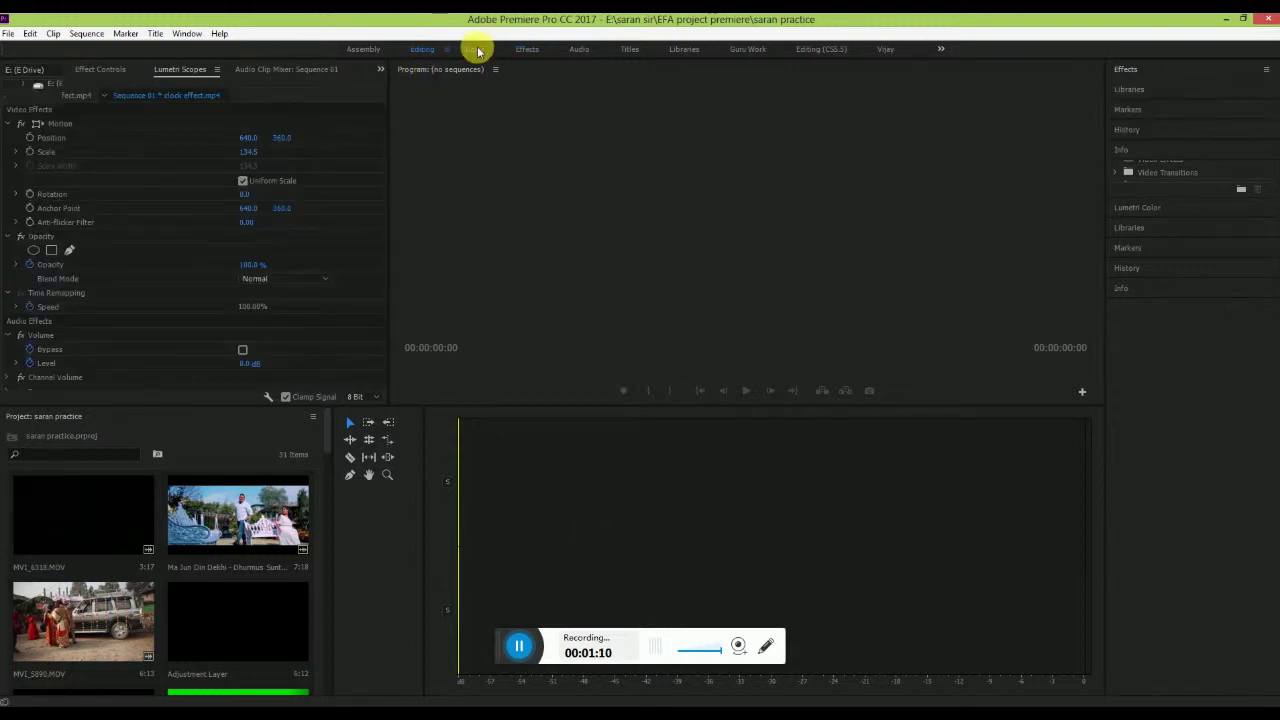
click(477, 53)
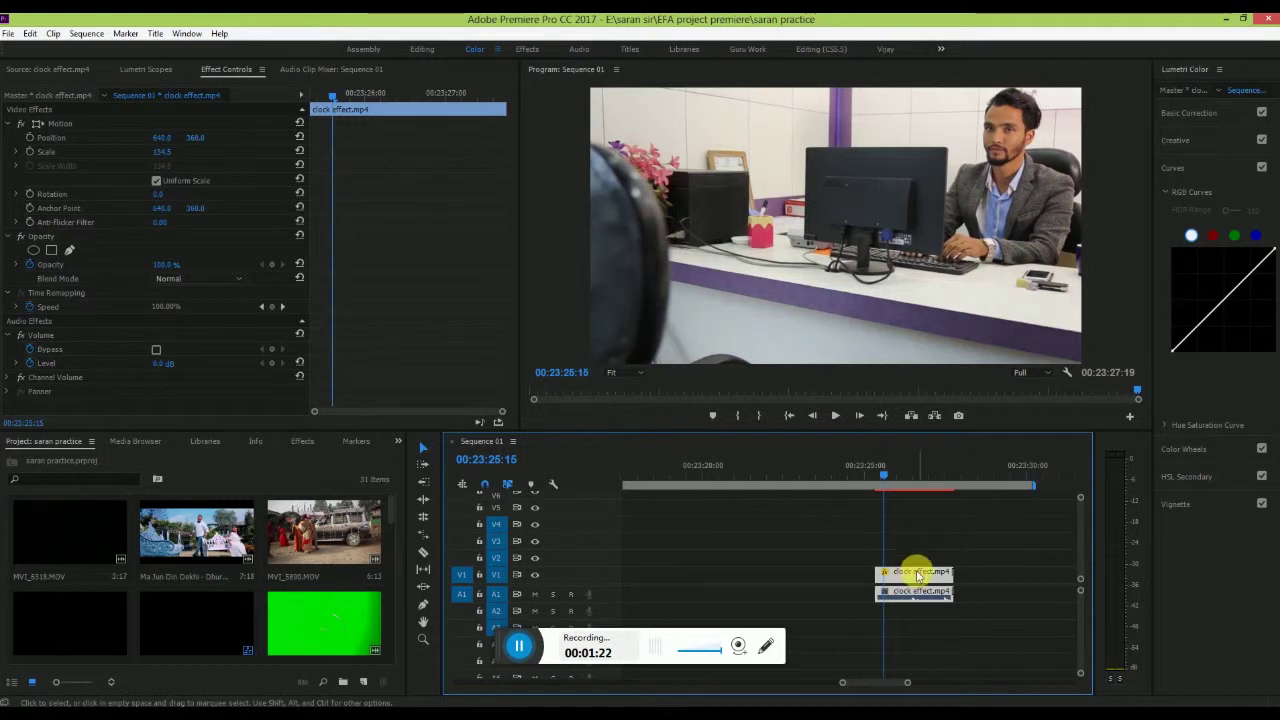
Collapse the RGB Curves section and move the playhead forward to 00:23:27:05.
drag(886, 476, 902, 476)
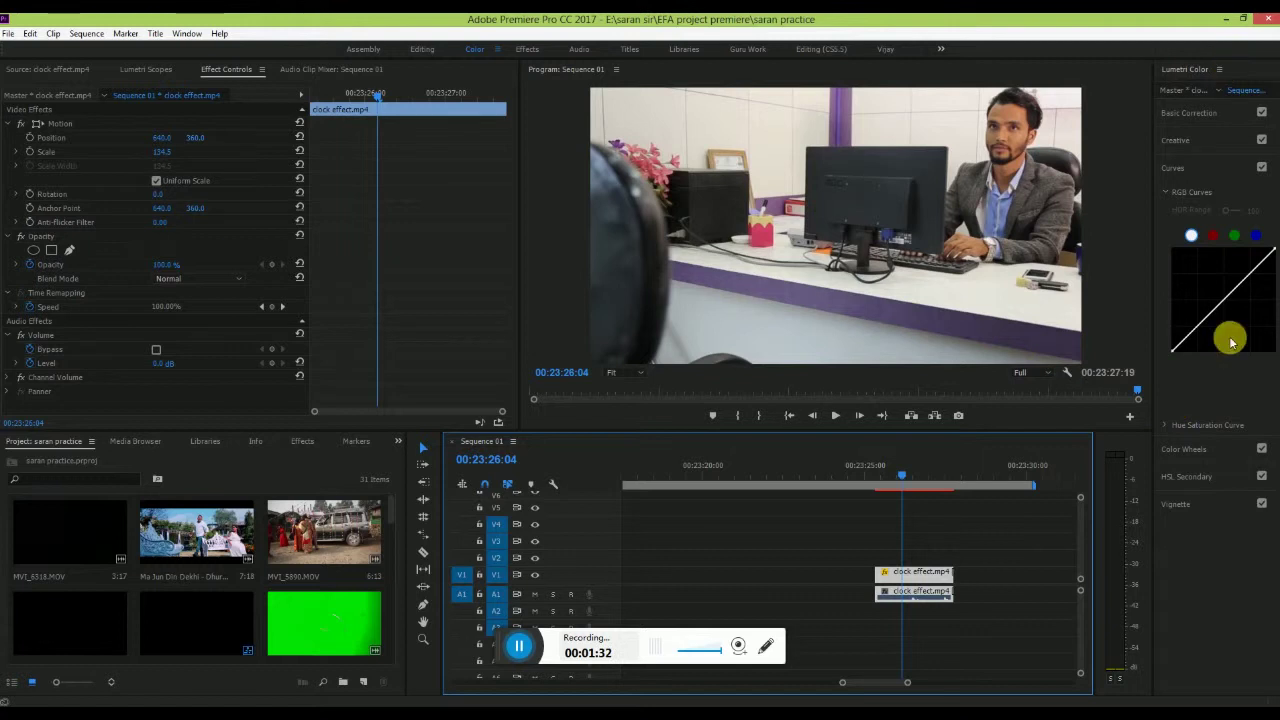
click(1177, 168)
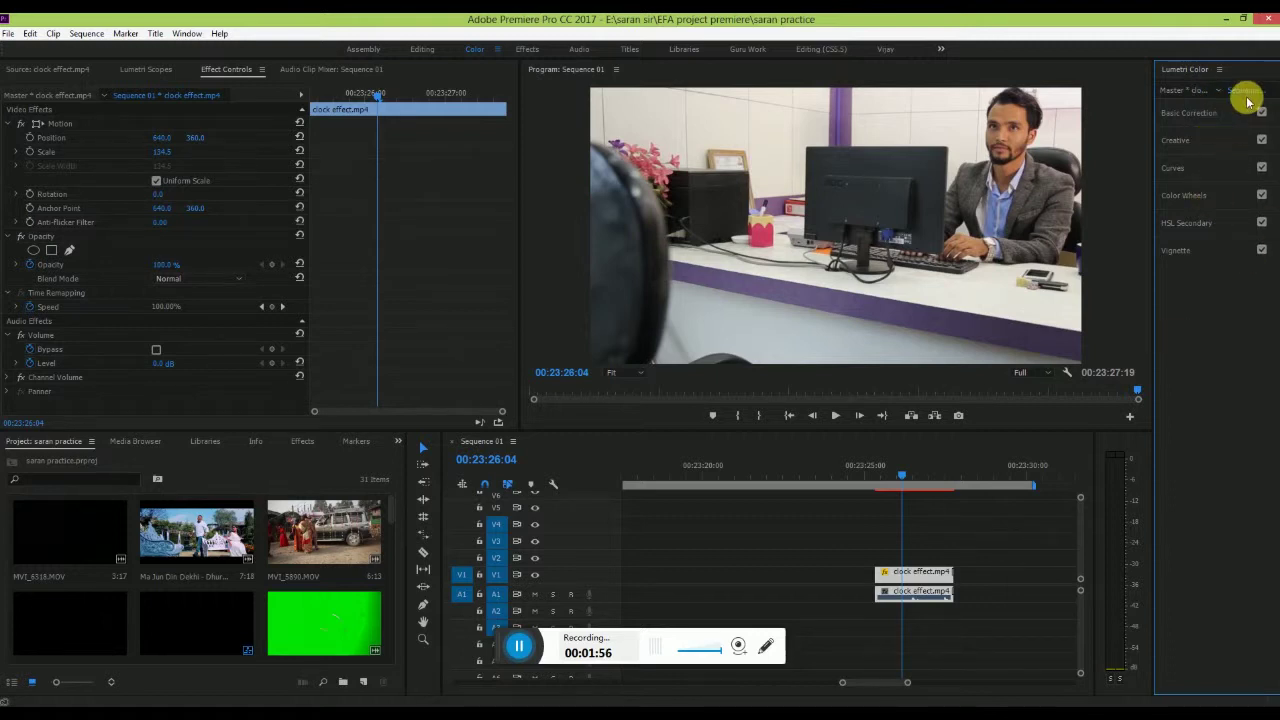
click(908, 535)
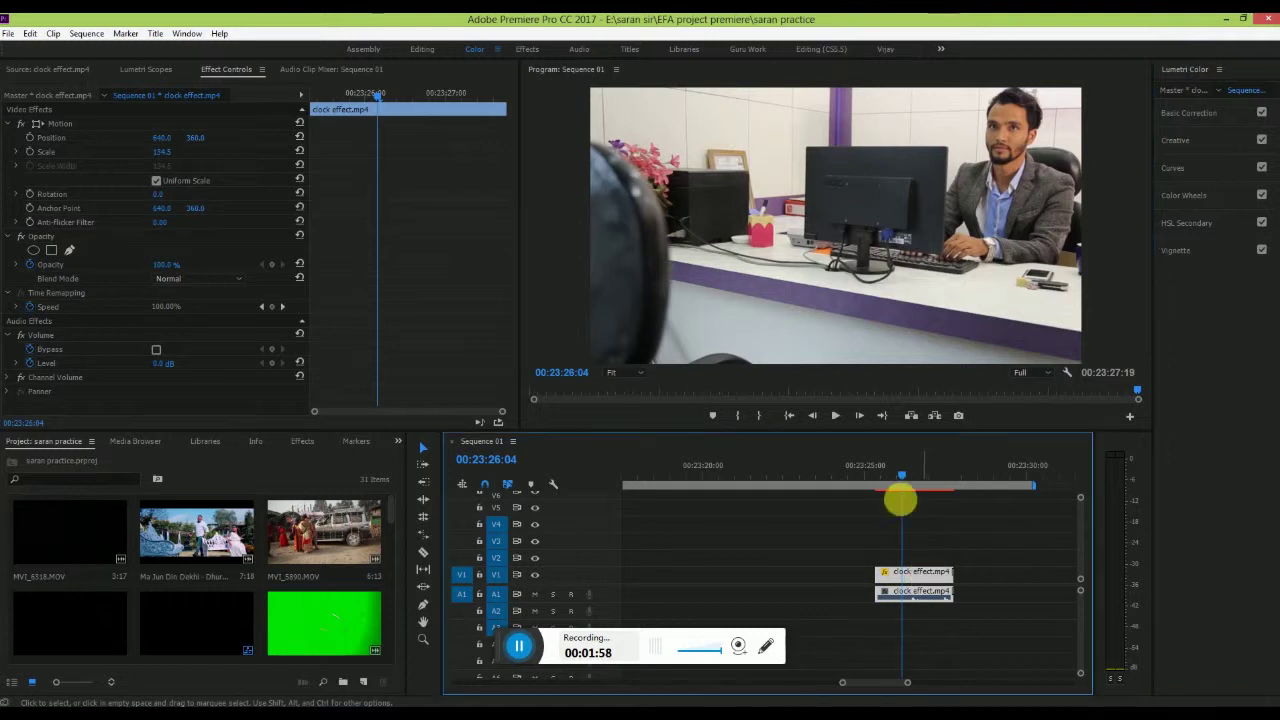
drag(901, 477, 934, 480)
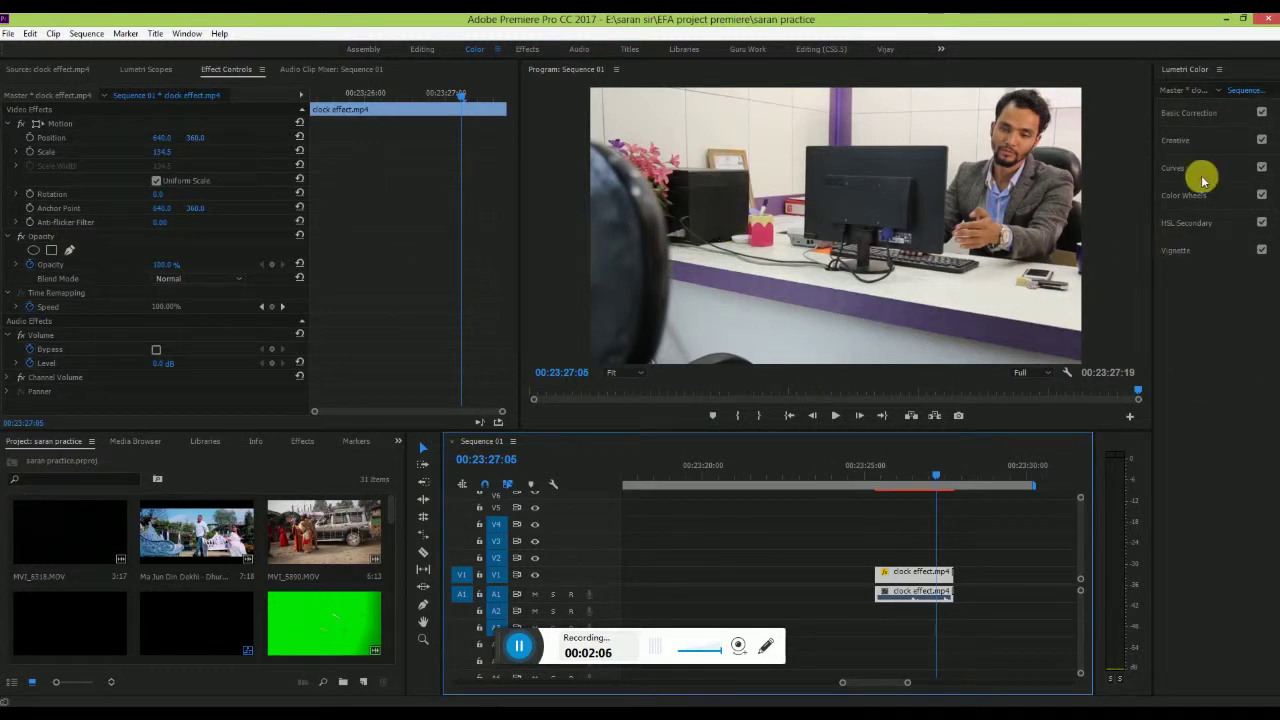
Expand Basic Correction and list the Input LUT presets.
click(1196, 121)
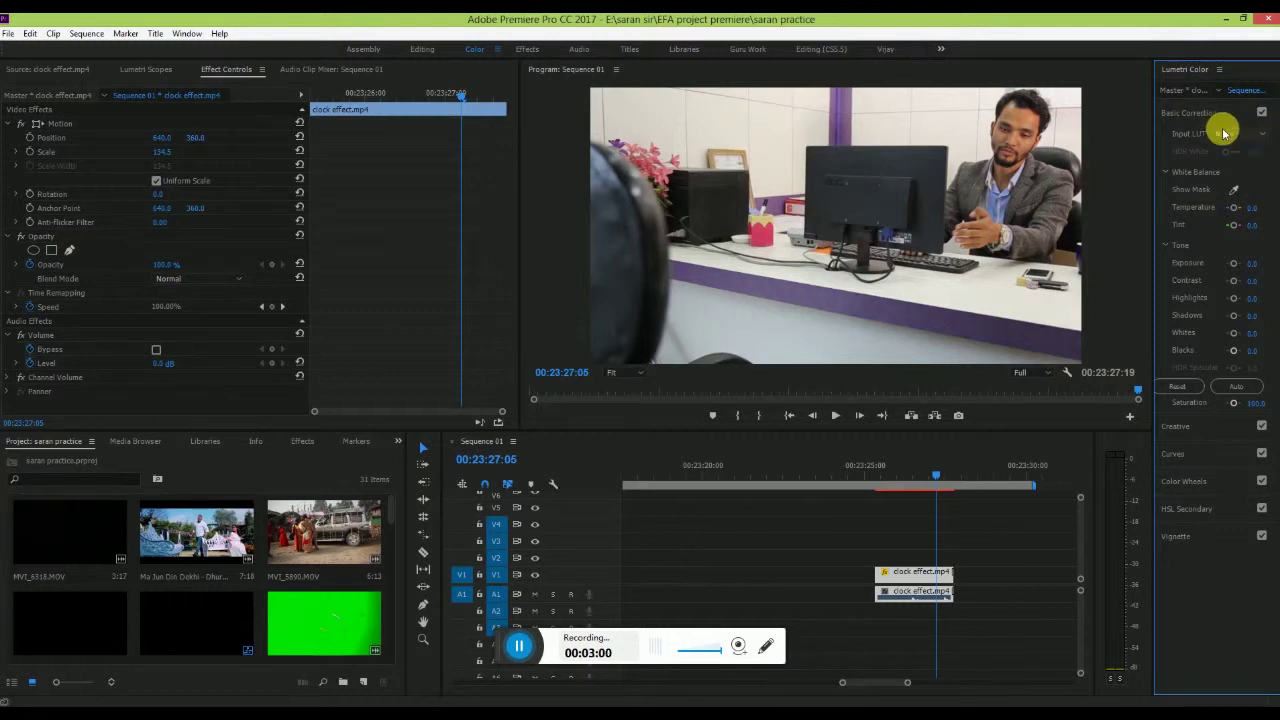
click(1264, 136)
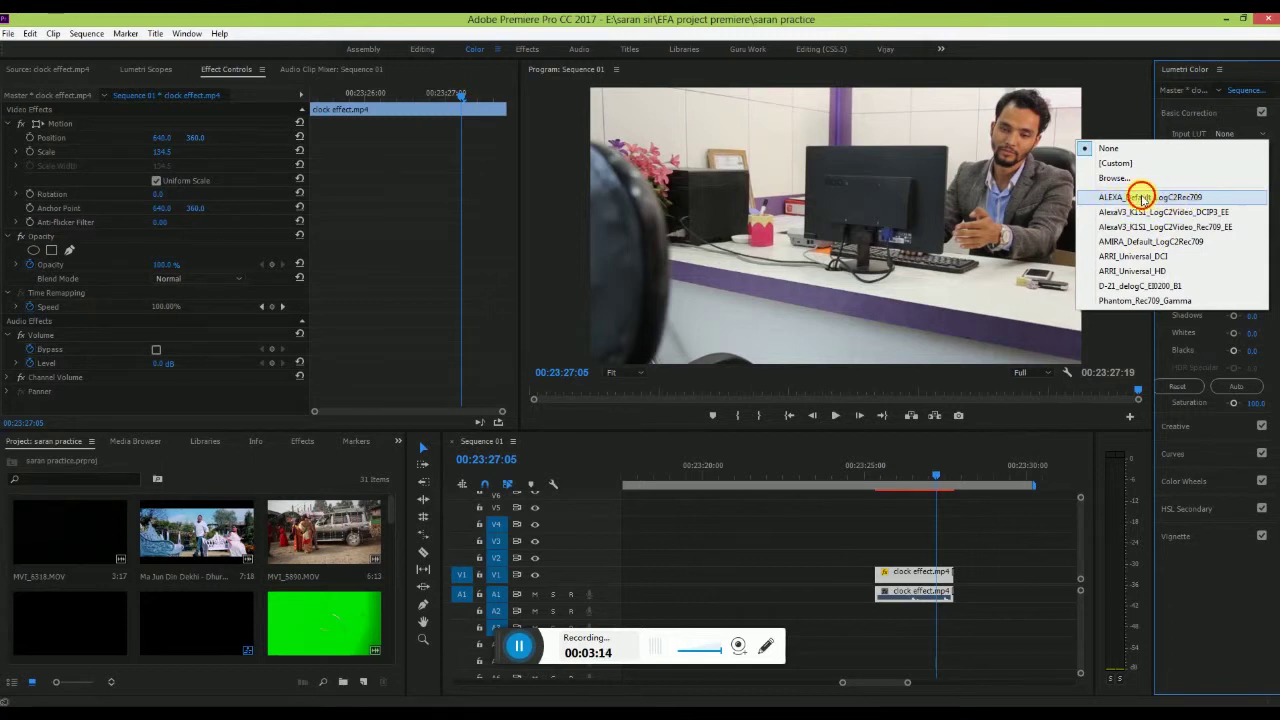
Try the ALEXA_Default, AlexaV3 and ARRI_Universal_HD input LUTs, then set Input LUT back to None.
click(1142, 199)
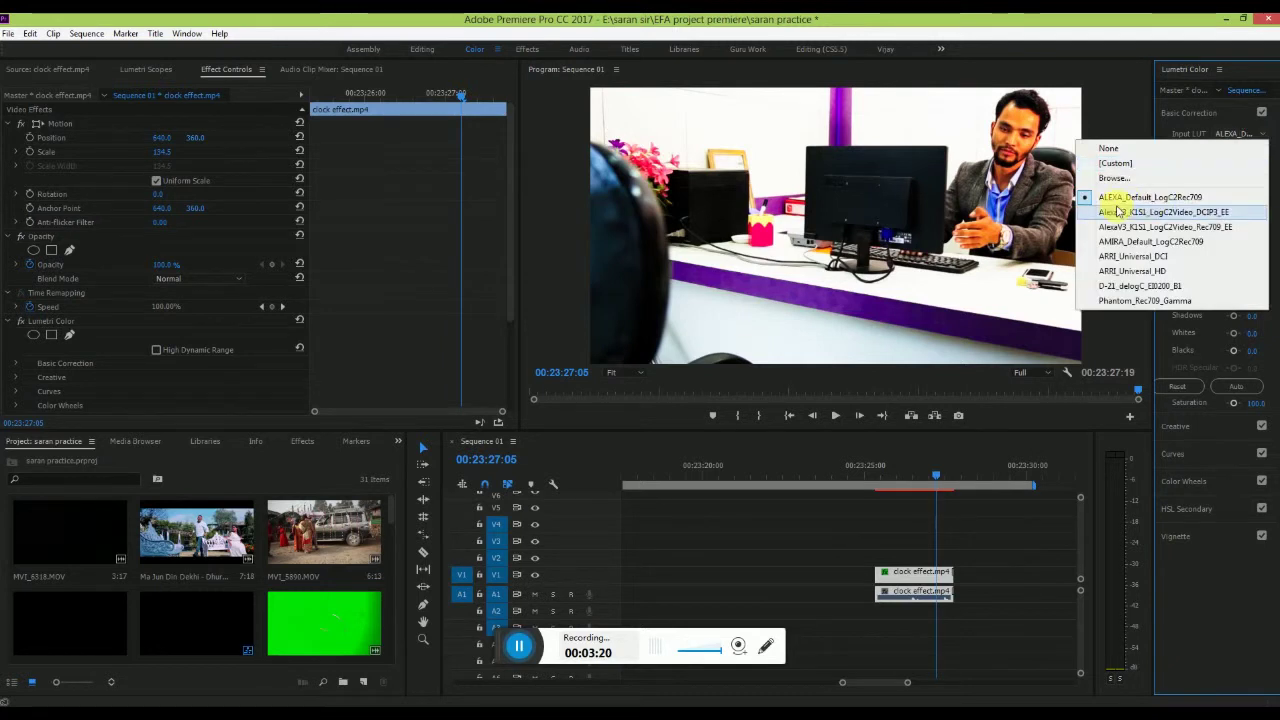
click(1117, 163)
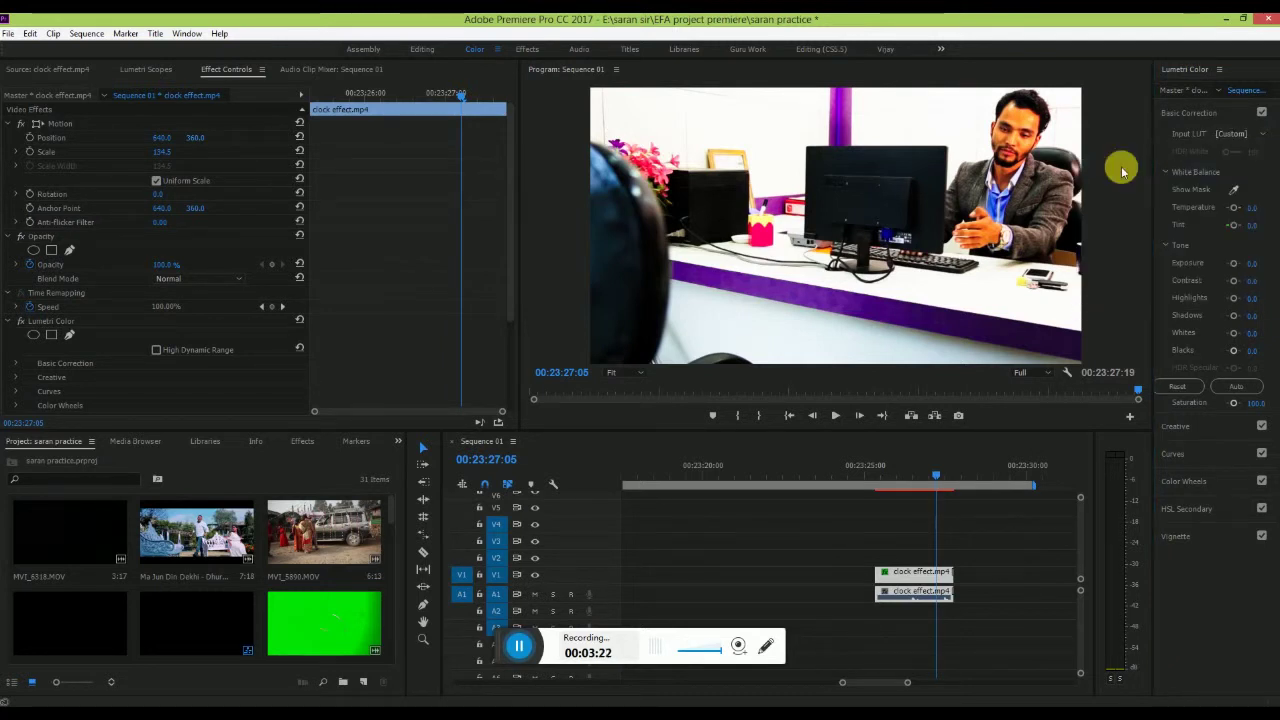
click(626, 48)
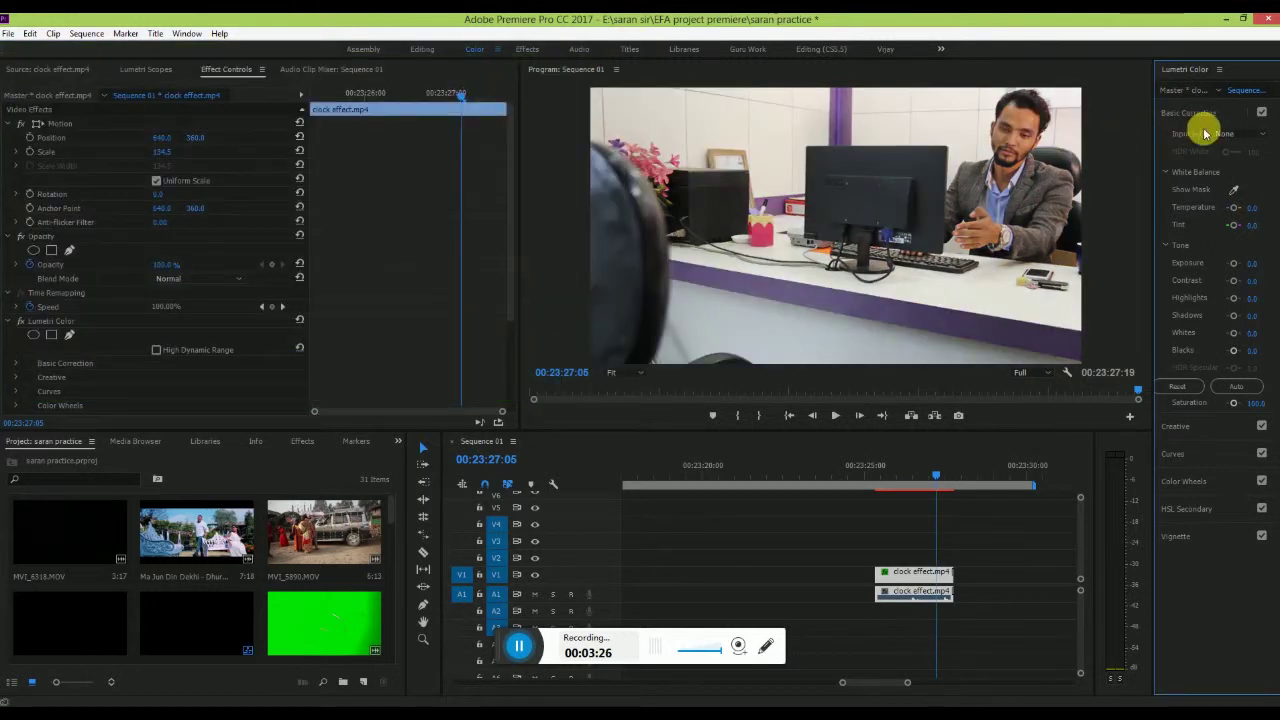
click(1238, 133)
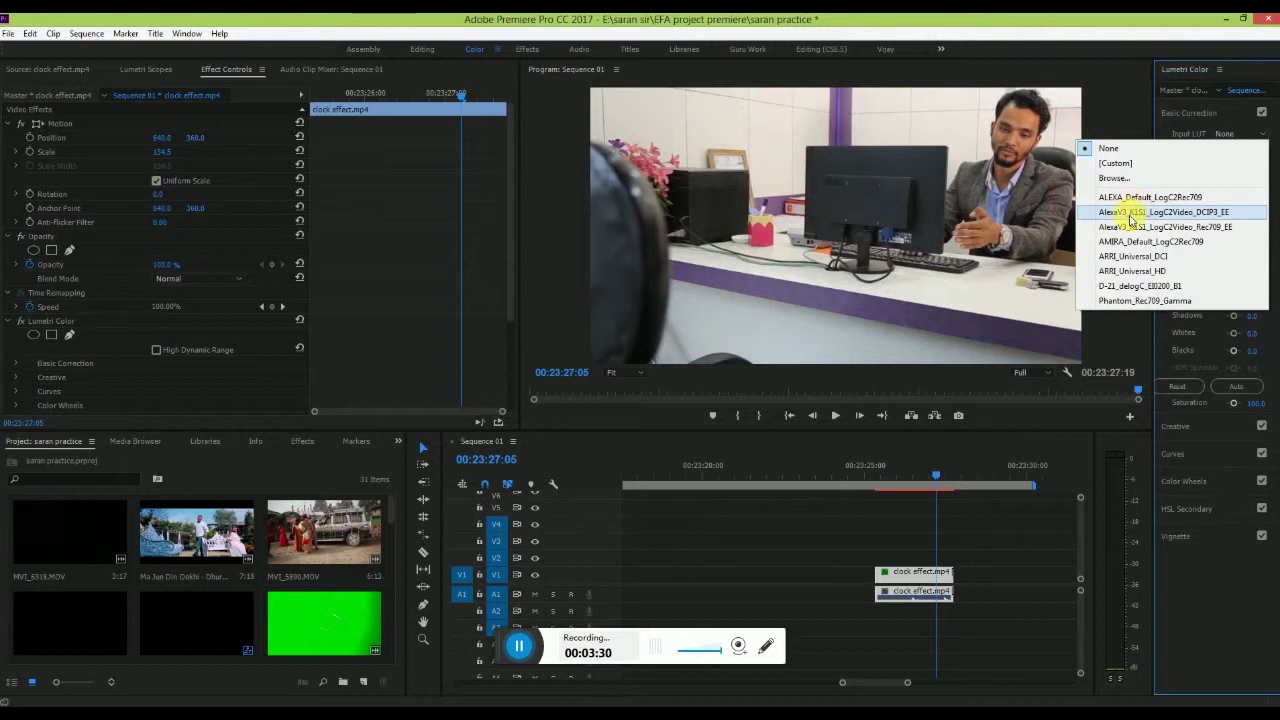
click(1131, 213)
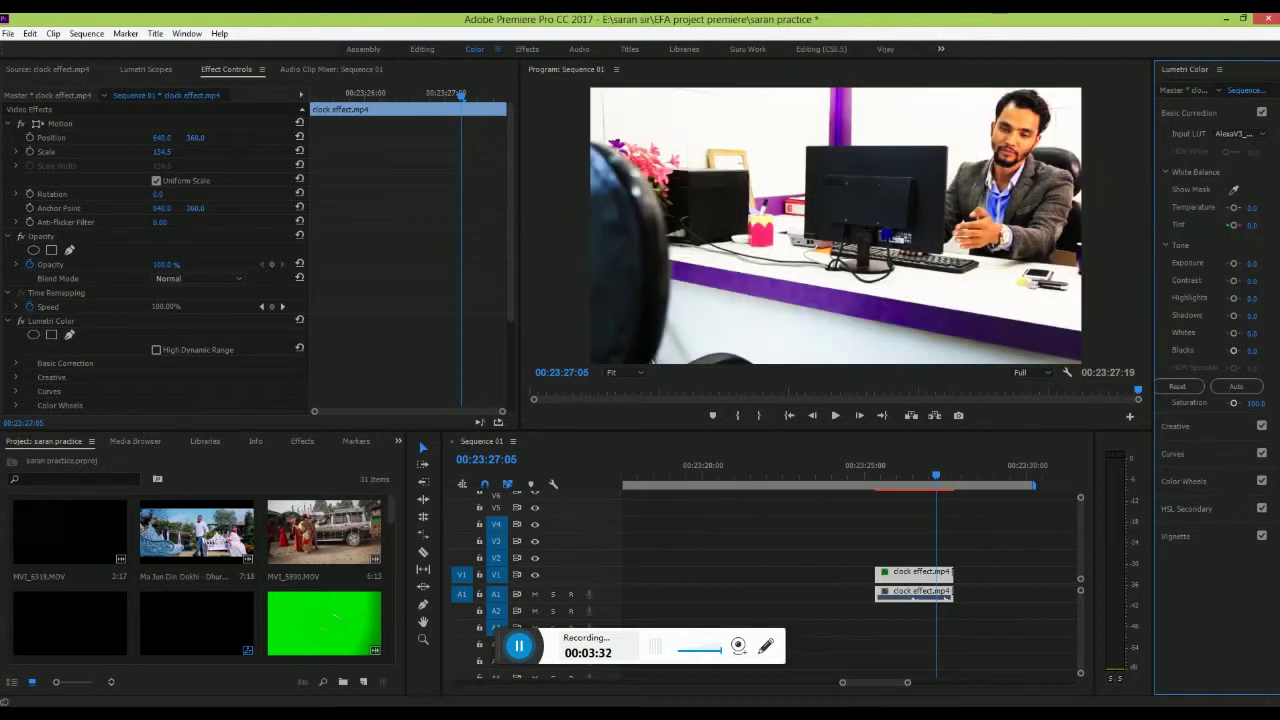
click(1250, 133)
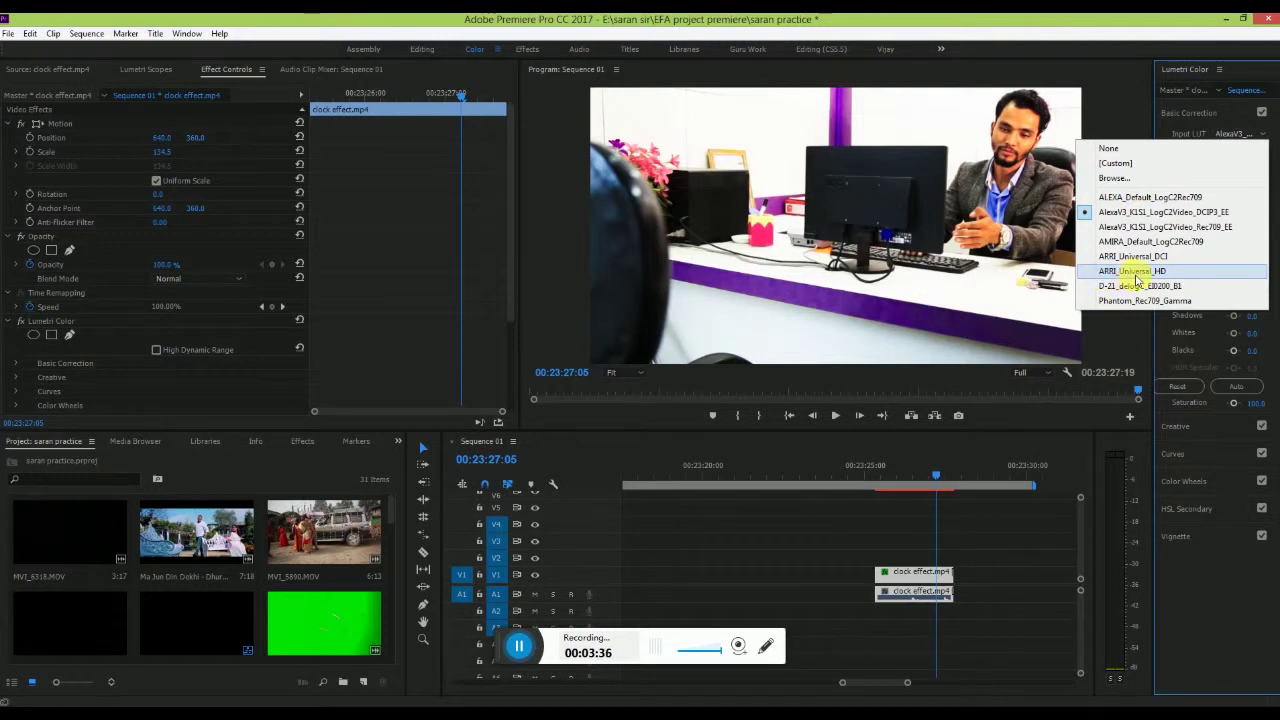
click(1141, 271)
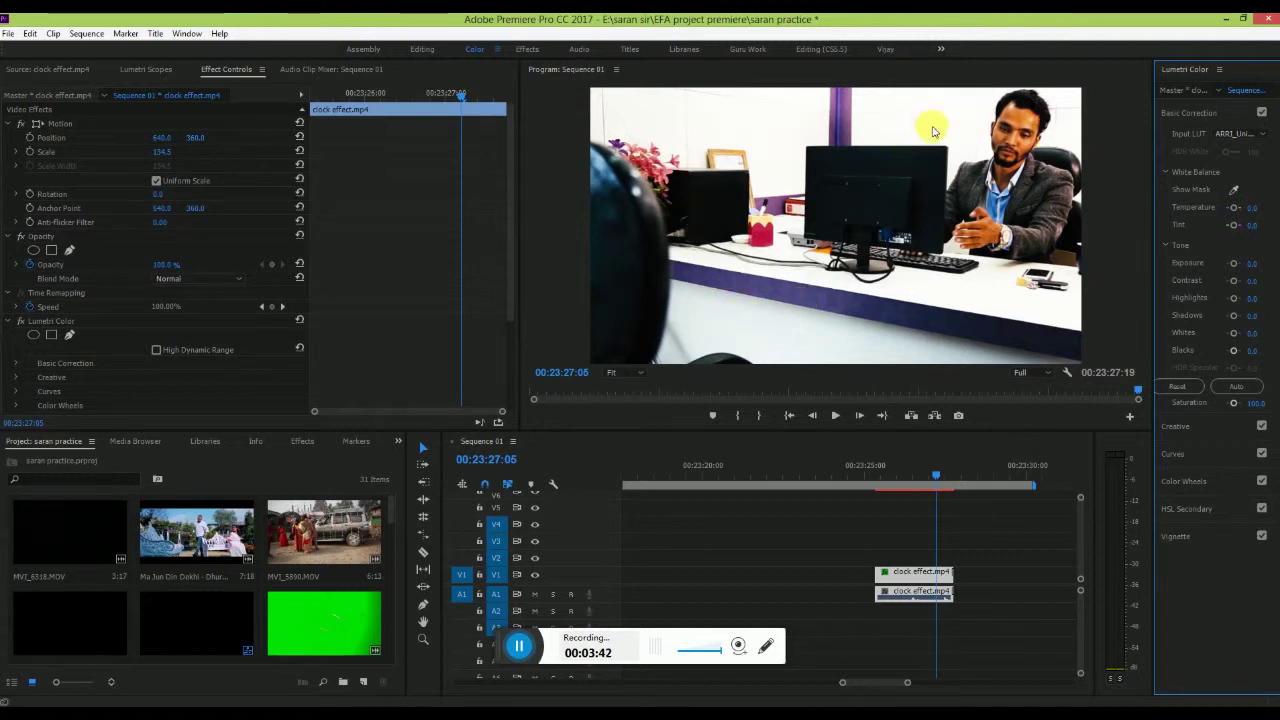
click(1263, 138)
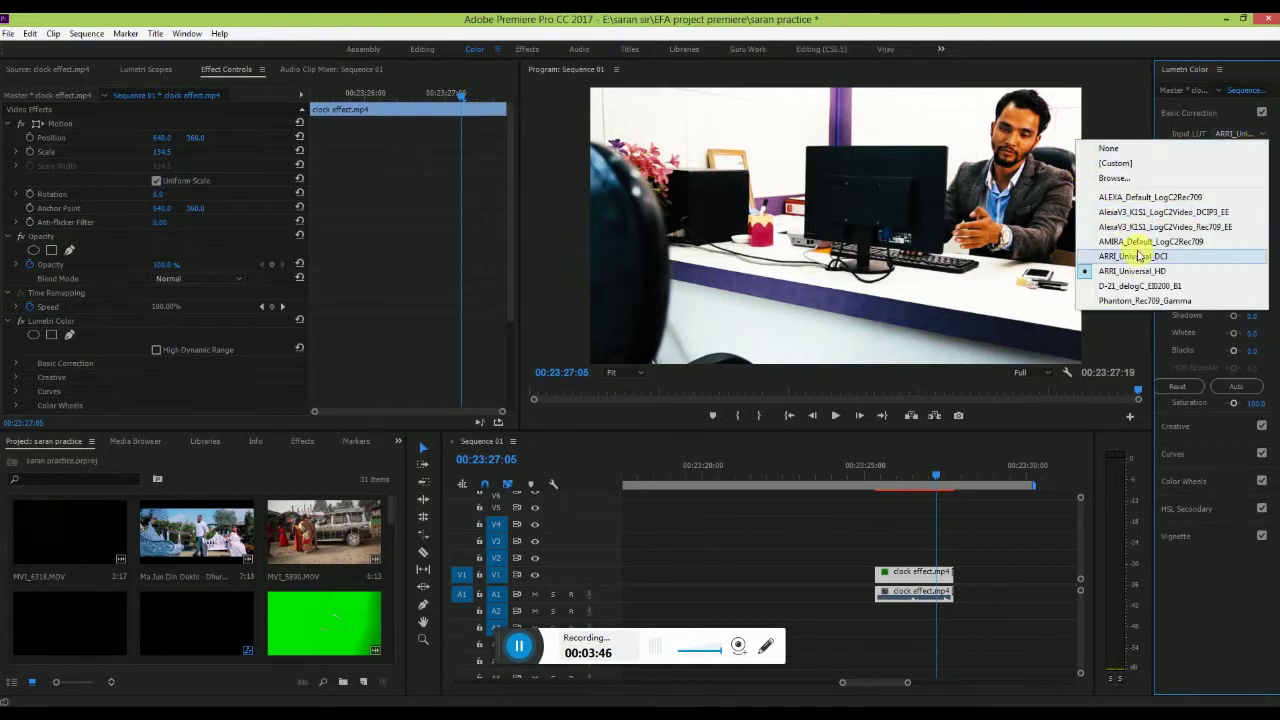
click(1122, 149)
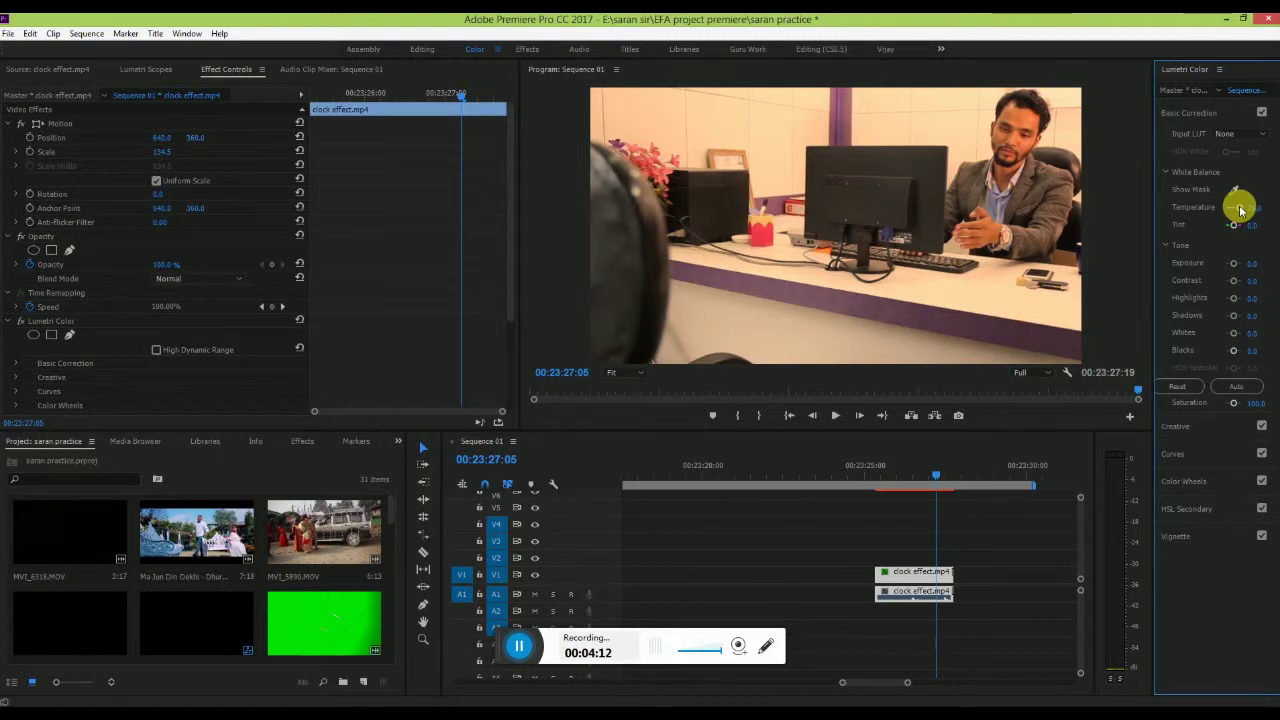
Reset Temperature to 0.0, and shift Tint to 29.0 before resetting it to 0.0.
double_click(1239, 207)
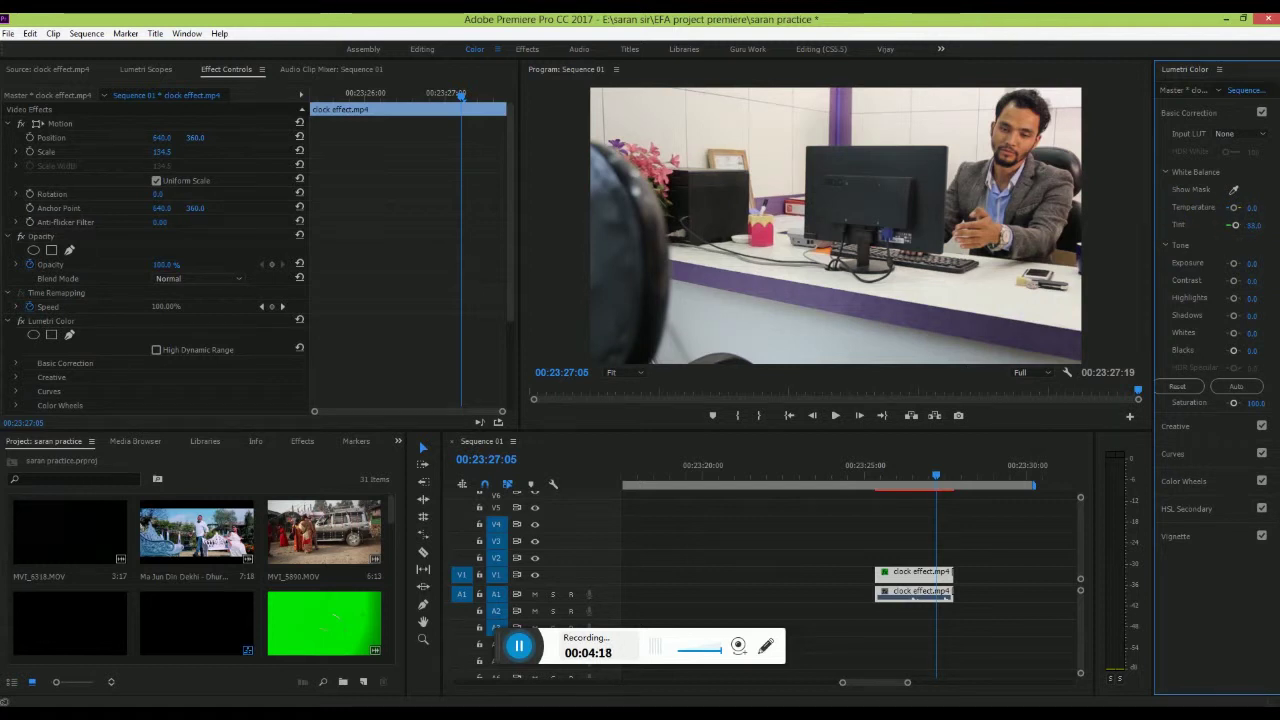
mouse_move(1236, 225)
mouse_down()
mouse_move(1270, 225)
mouse_move(1245, 233)
mouse_up()
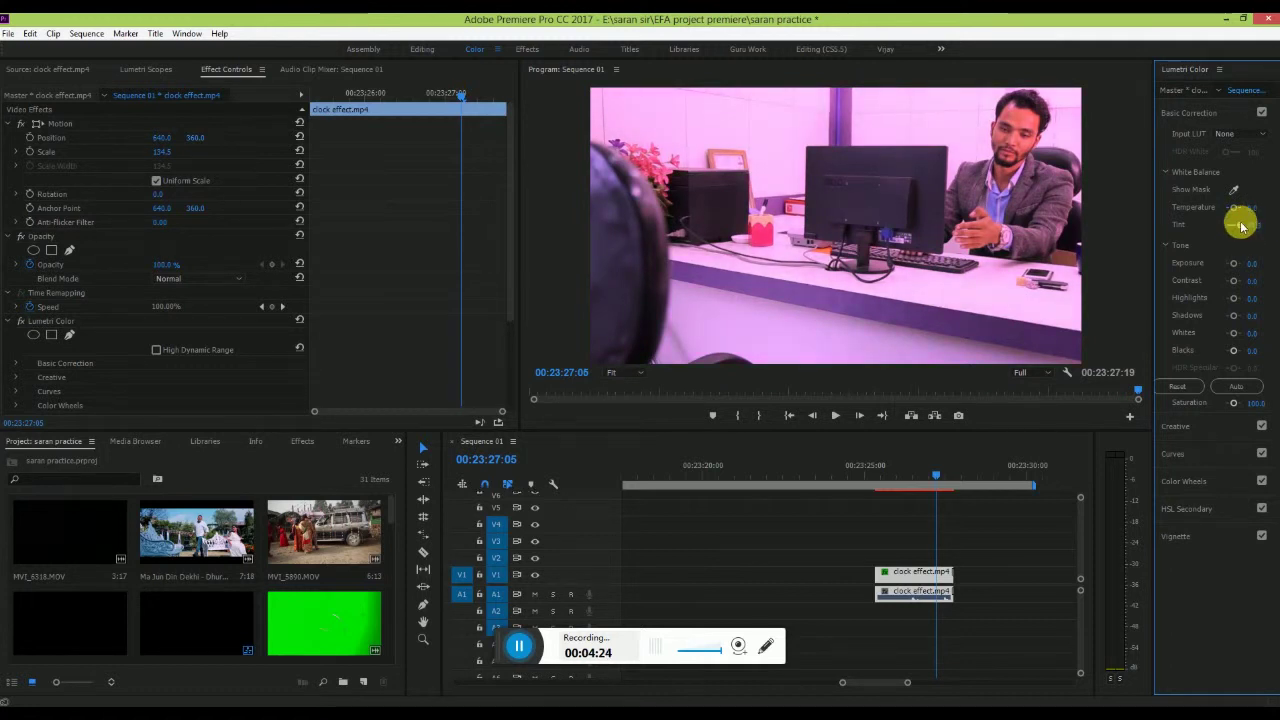
double_click(1241, 225)
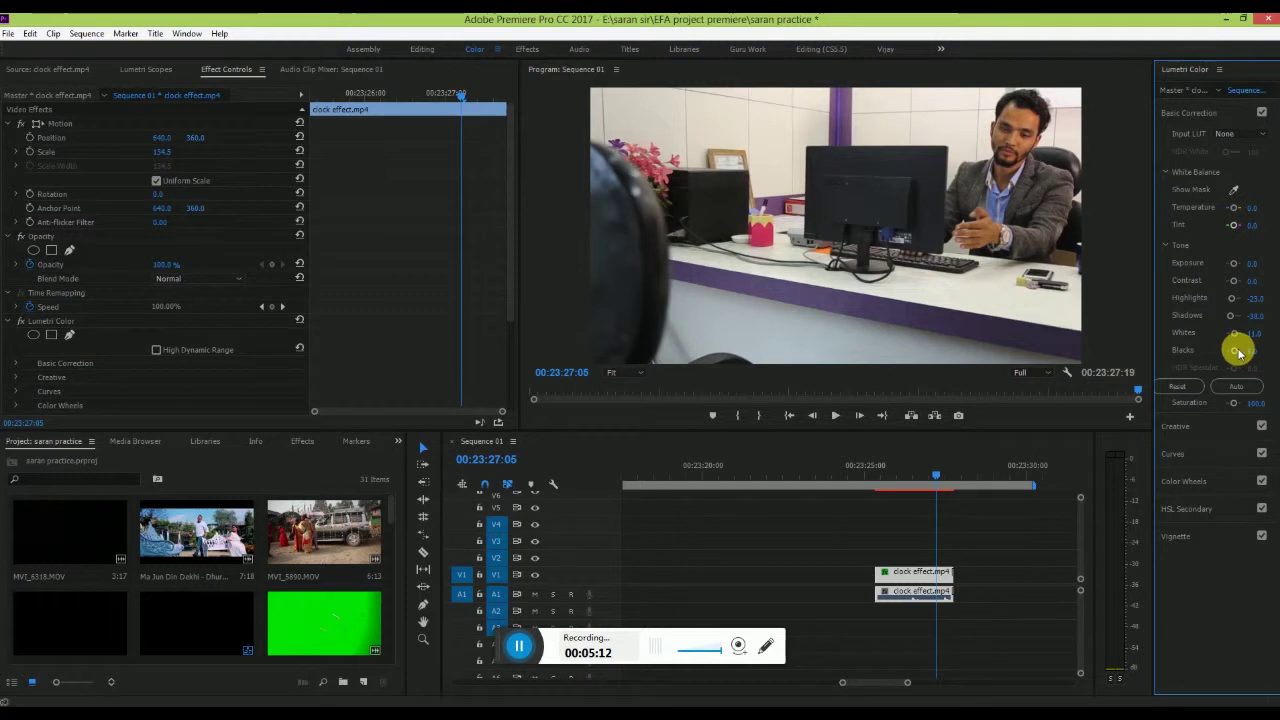
Reset Shadows to 0.0, nudge Highlights to about -23.7, then reset Highlights to 0.0.
double_click(1230, 315)
drag(1229, 297, 1232, 300)
double_click(1233, 299)
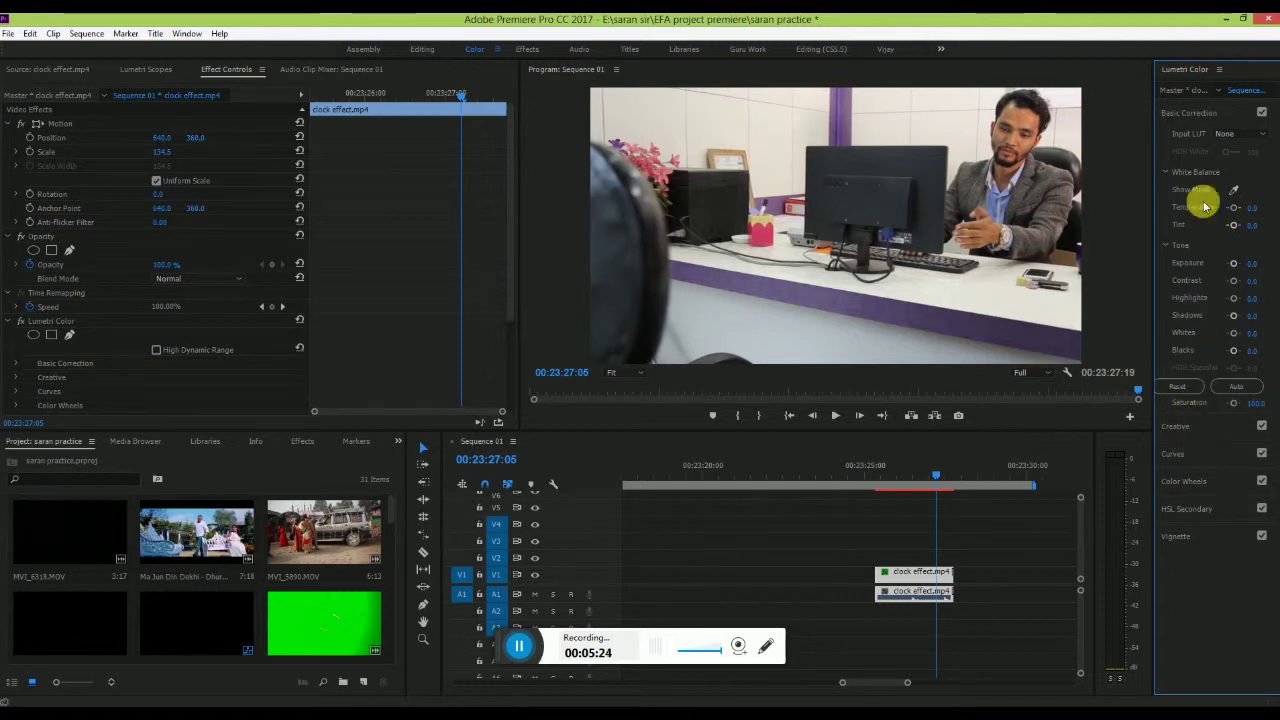
Fold Basic Correction, expand Creative and apply the SL BIG look.
click(1229, 117)
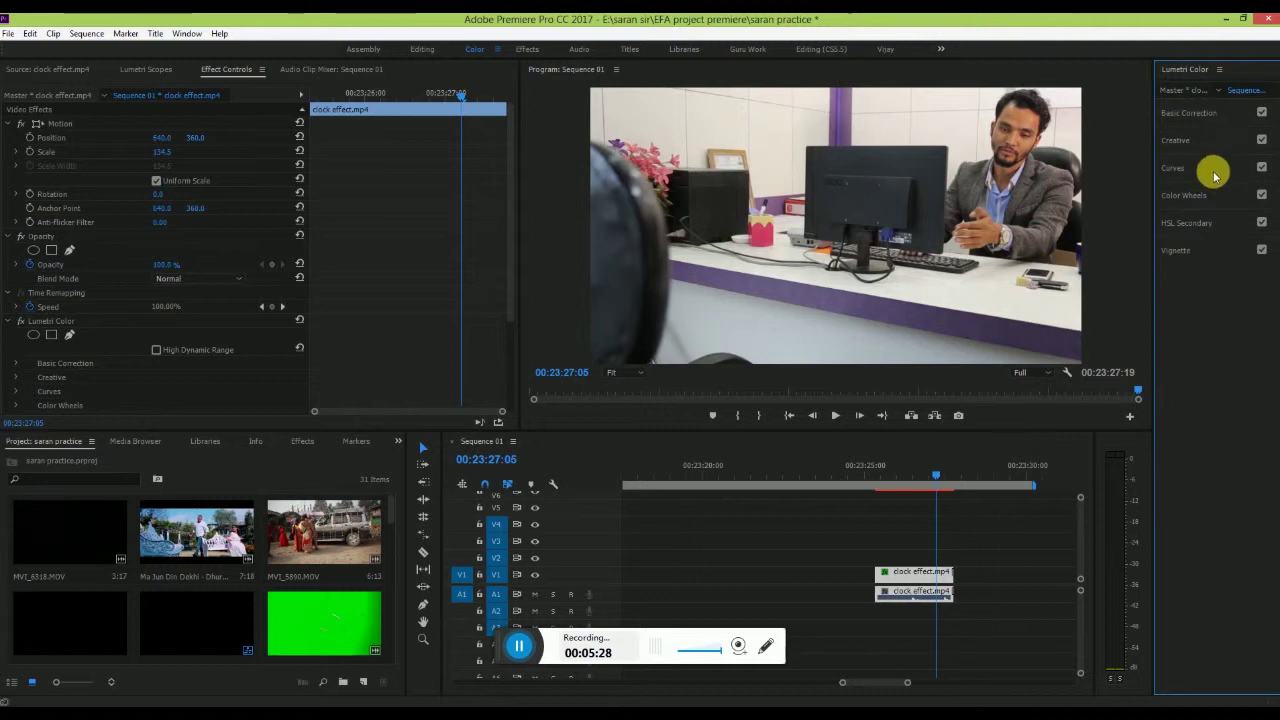
click(1215, 148)
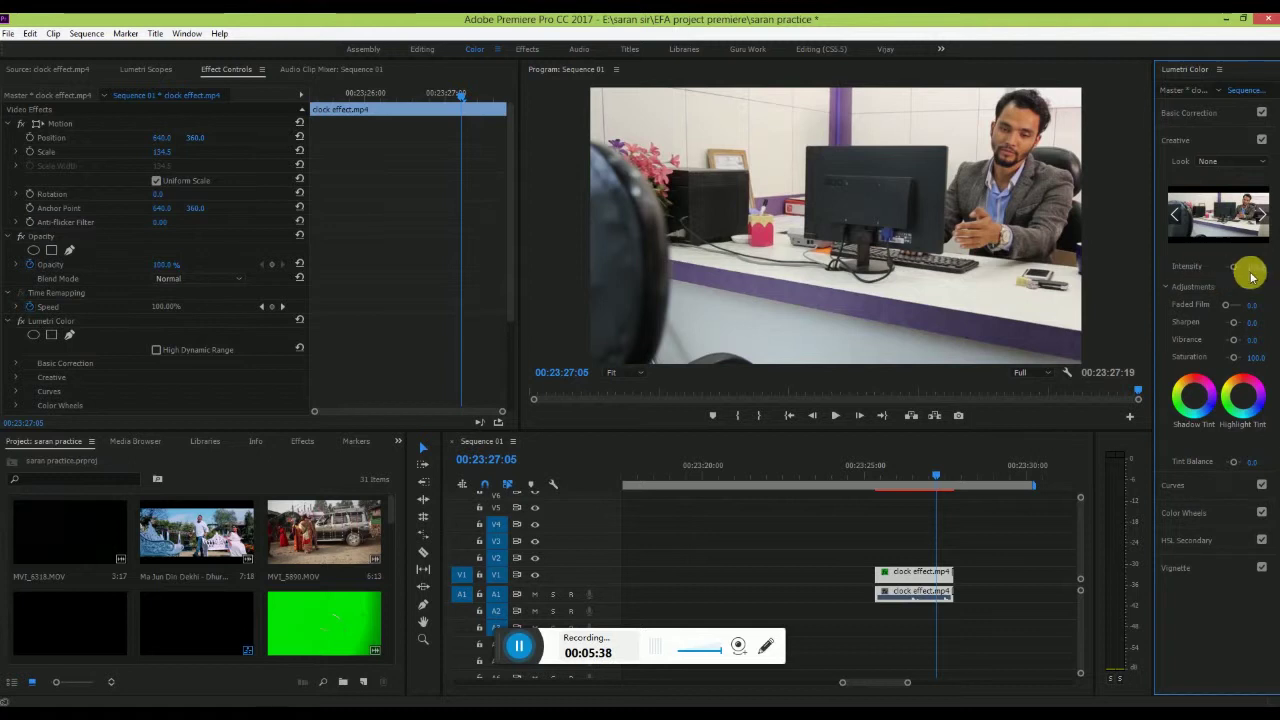
click(1262, 163)
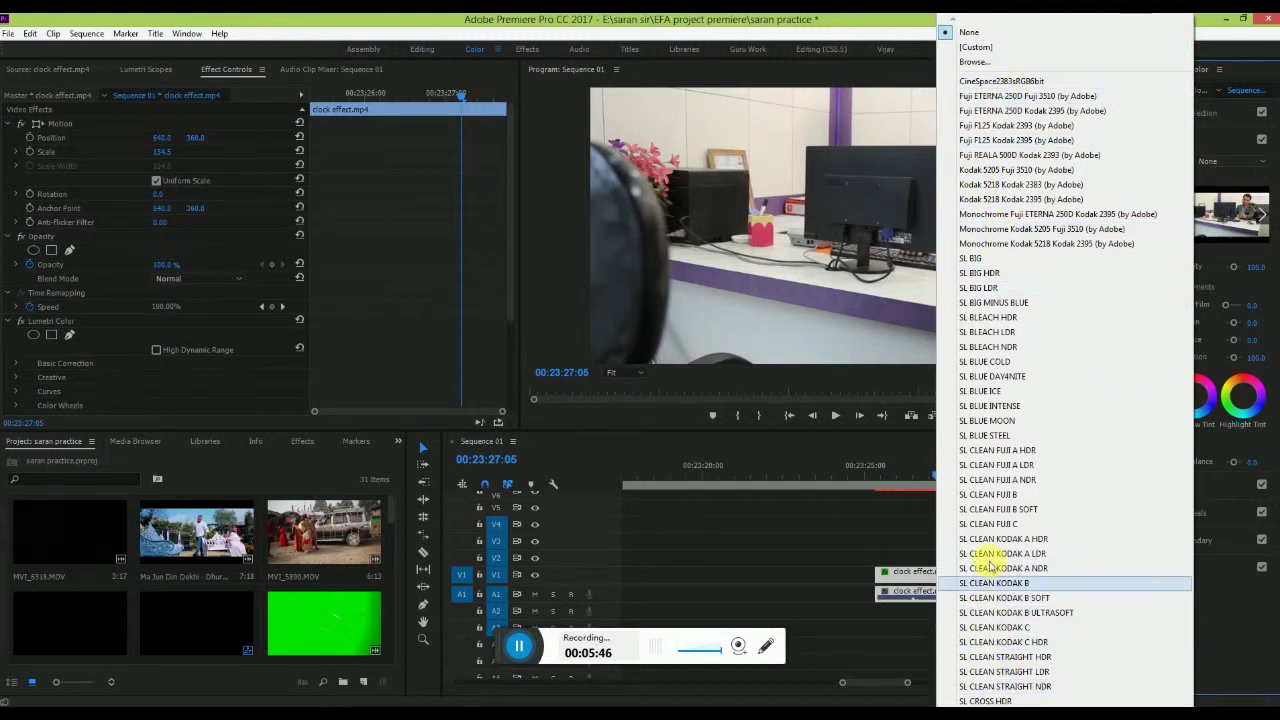
click(975, 262)
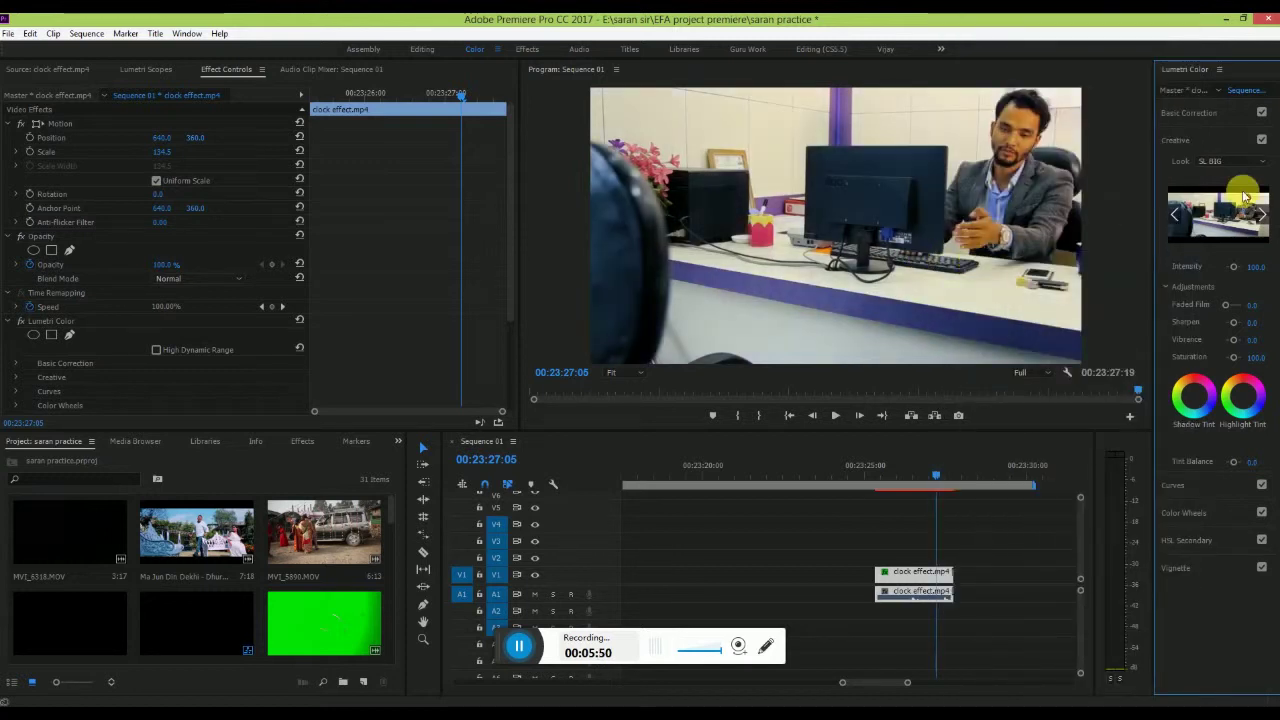
Try the SL CLEAN KODAK A HDR look, revert Look to None, and adjust Faded Film.
click(1262, 160)
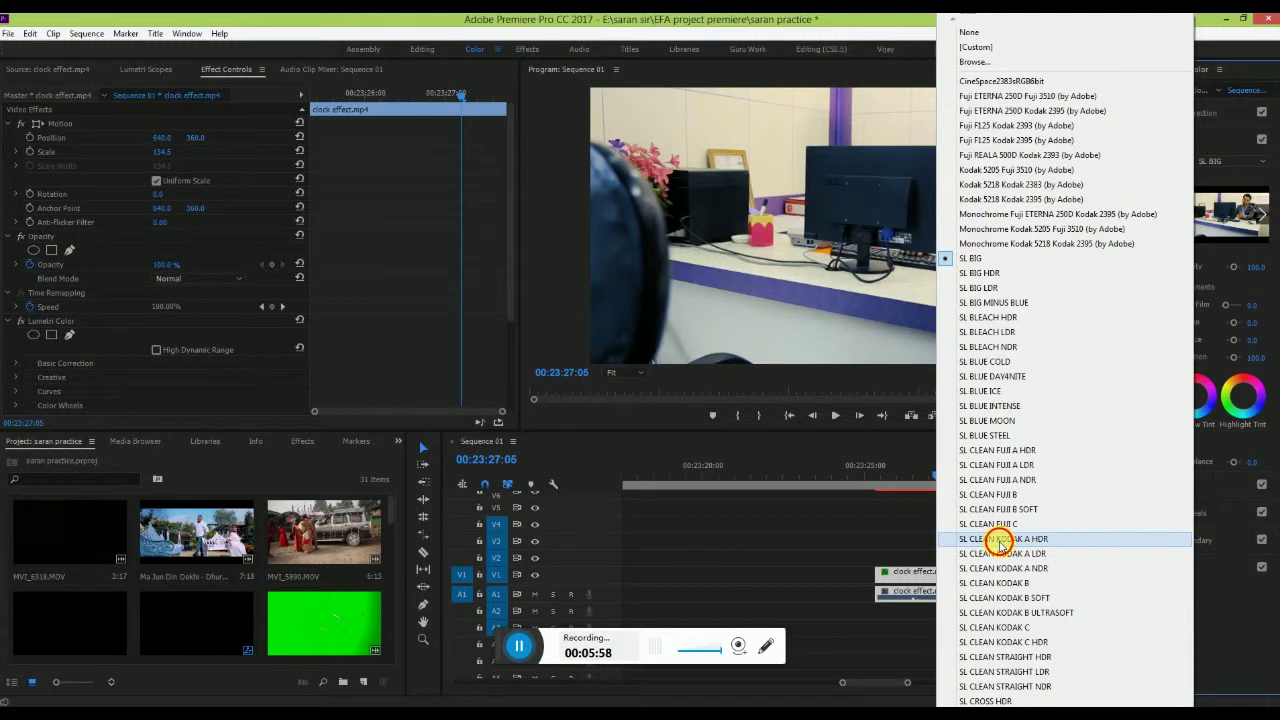
click(1000, 540)
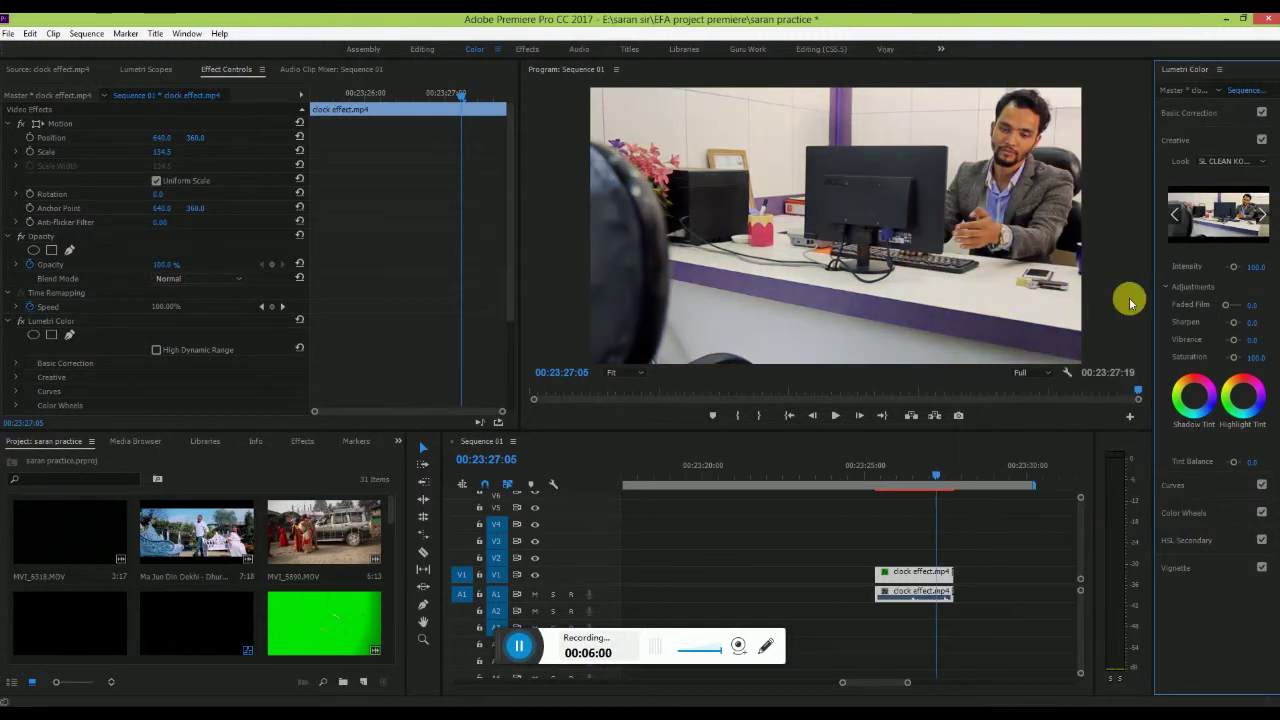
click(1257, 163)
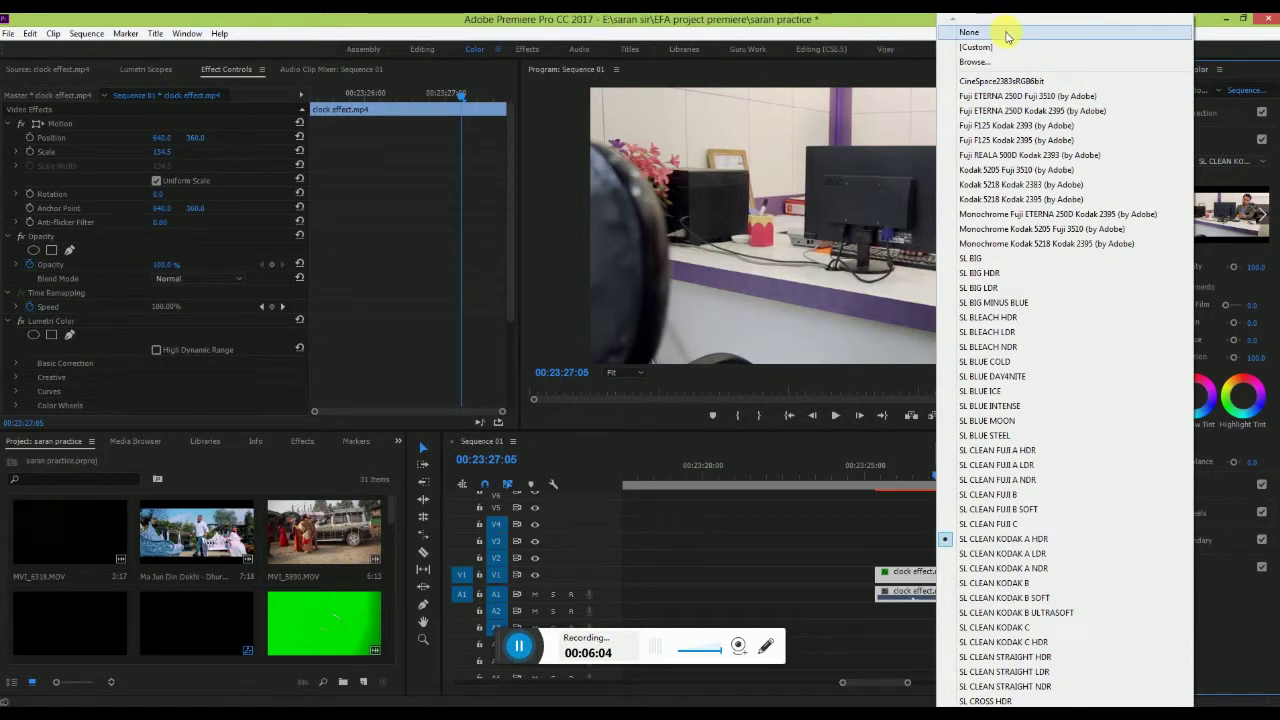
click(1006, 34)
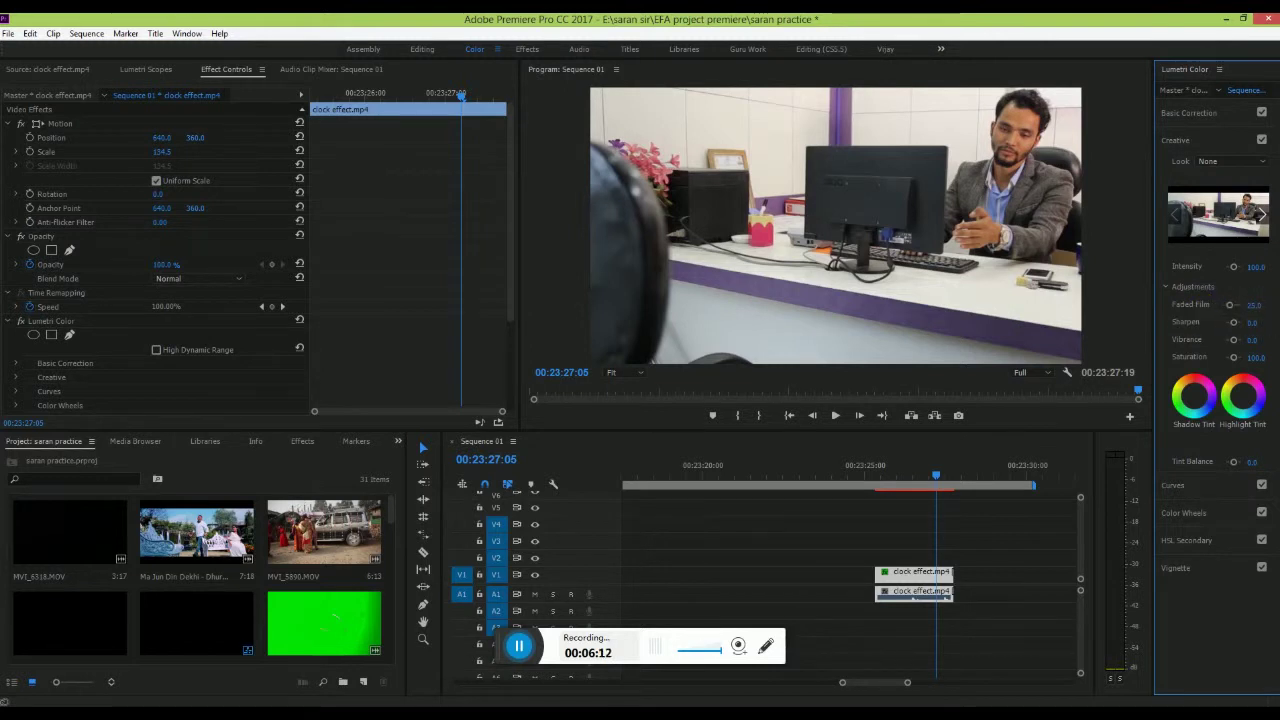
drag(1238, 304, 1226, 305)
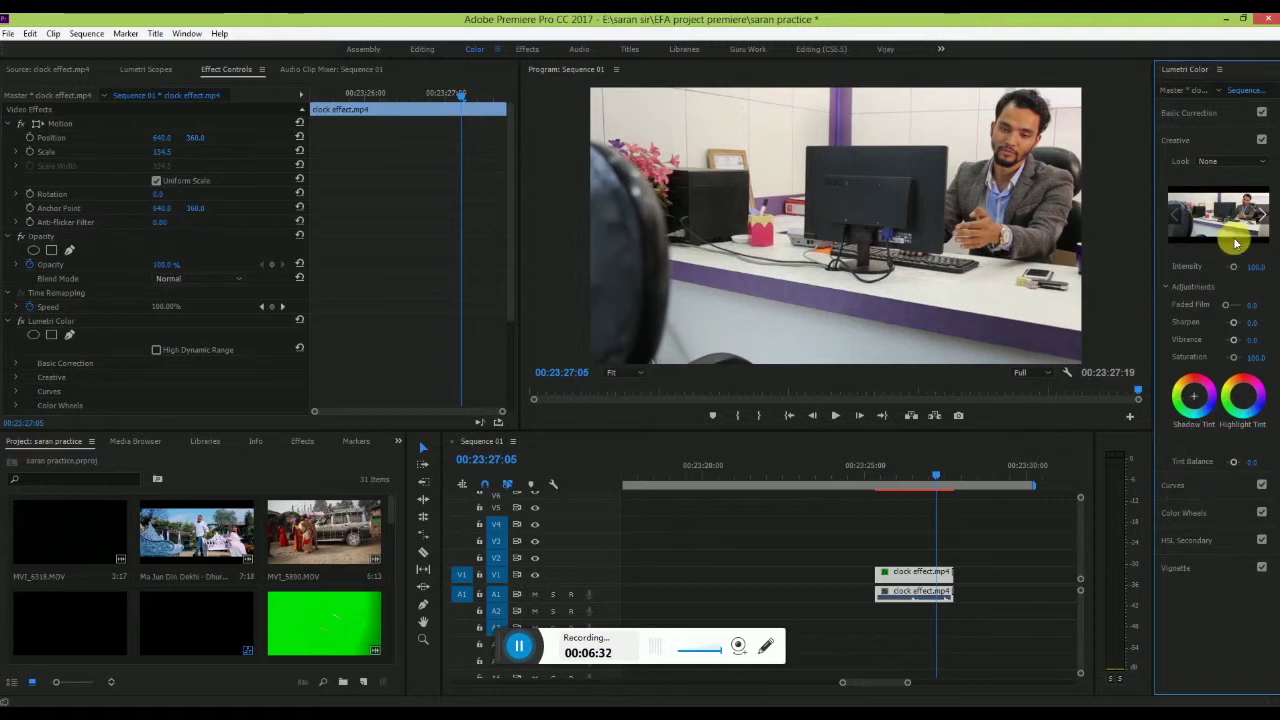
Collapse the Creative section and expand the RGB Curves controls.
click(1213, 141)
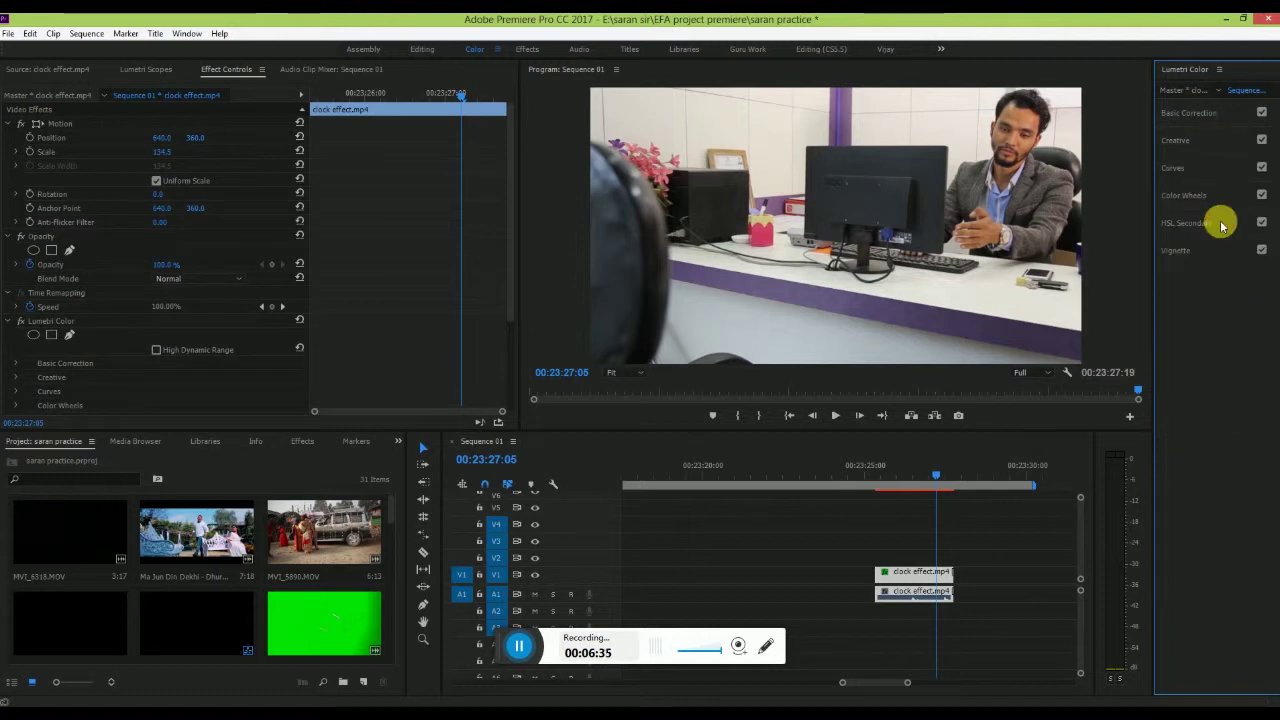
click(1188, 172)
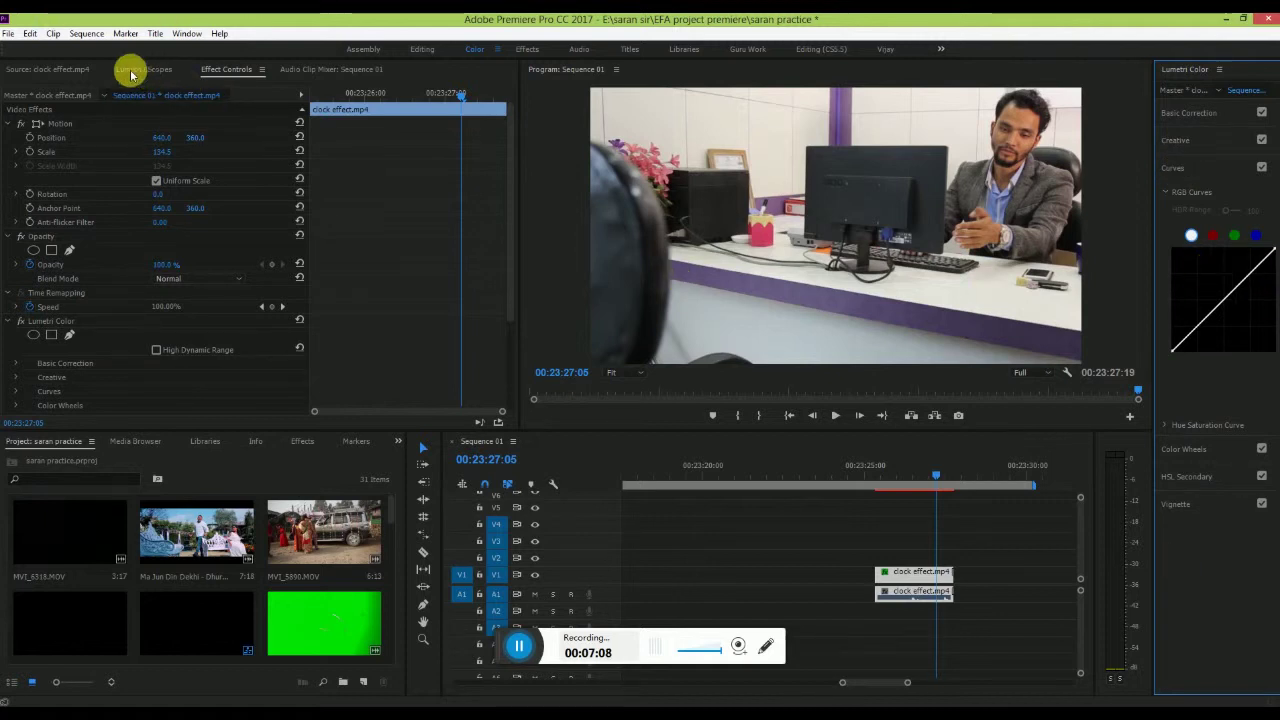
Show Lumetri Scopes in place of Effect Controls and toggle Clamp Signal on the histogram.
click(147, 70)
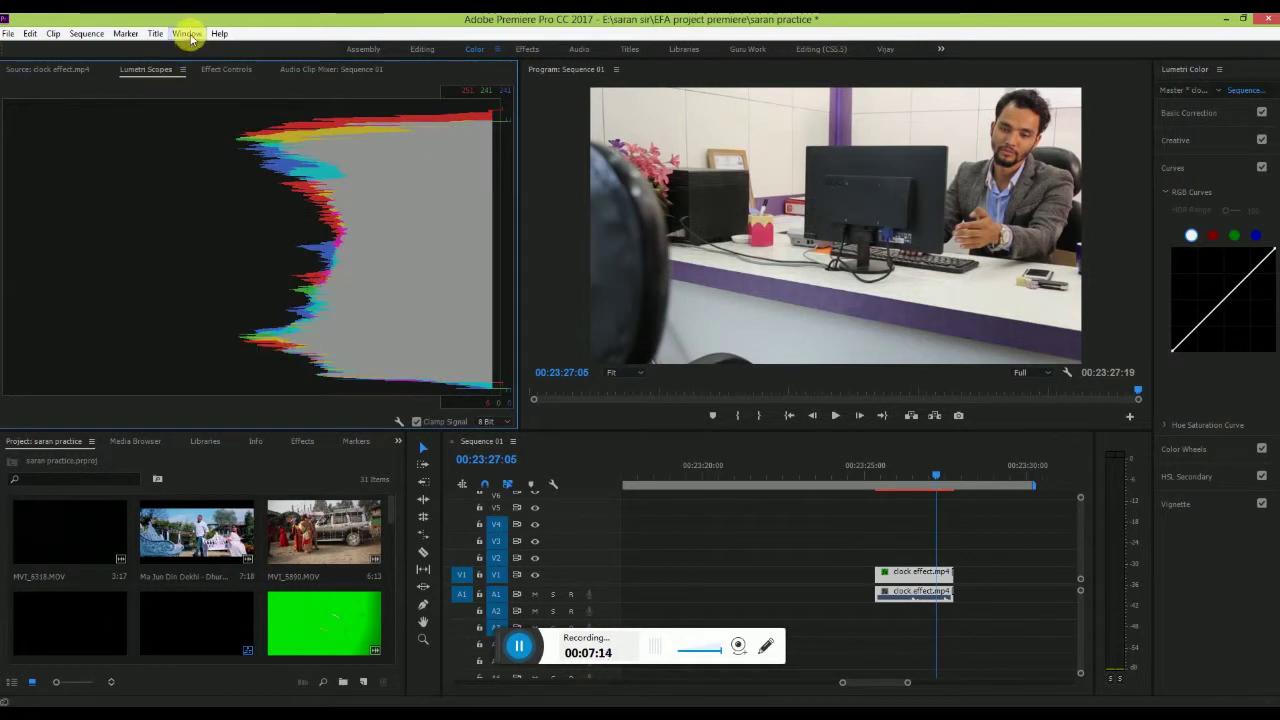
click(184, 35)
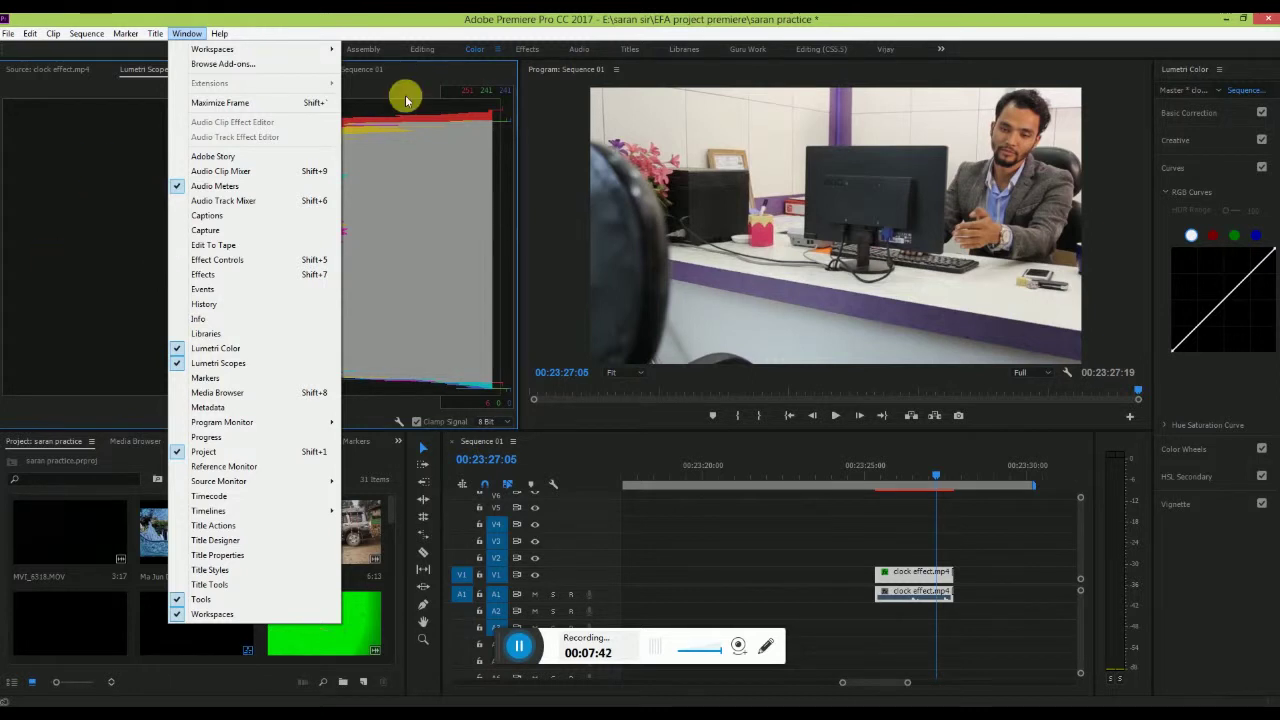
click(446, 260)
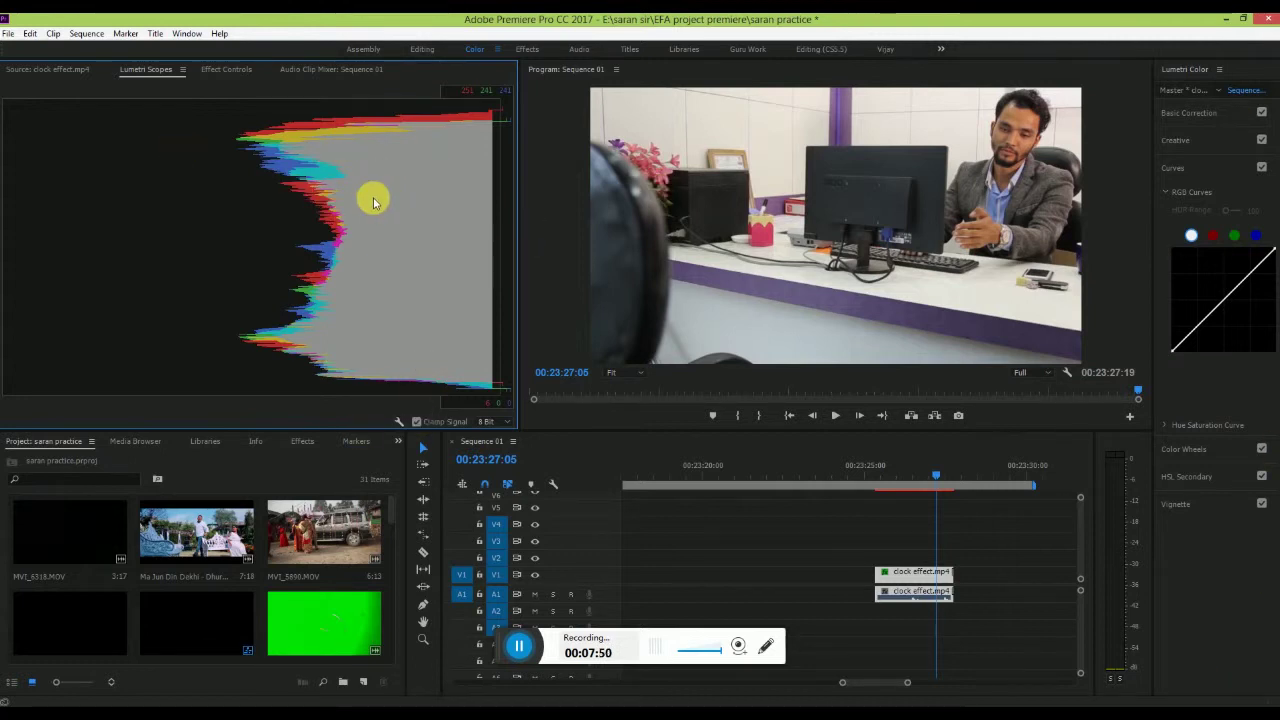
click(417, 421)
Keep the scopes at 8 Bit and bring up the wrench menu of scope types and display options.
click(508, 421)
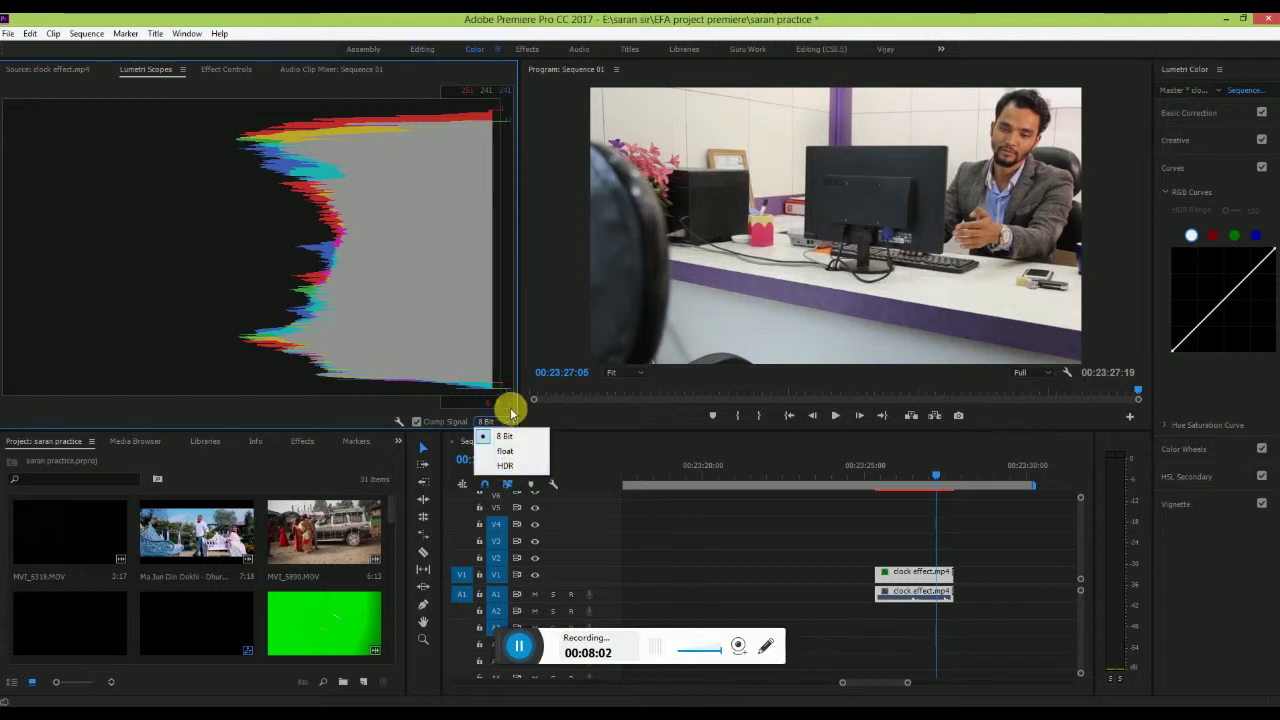
click(507, 420)
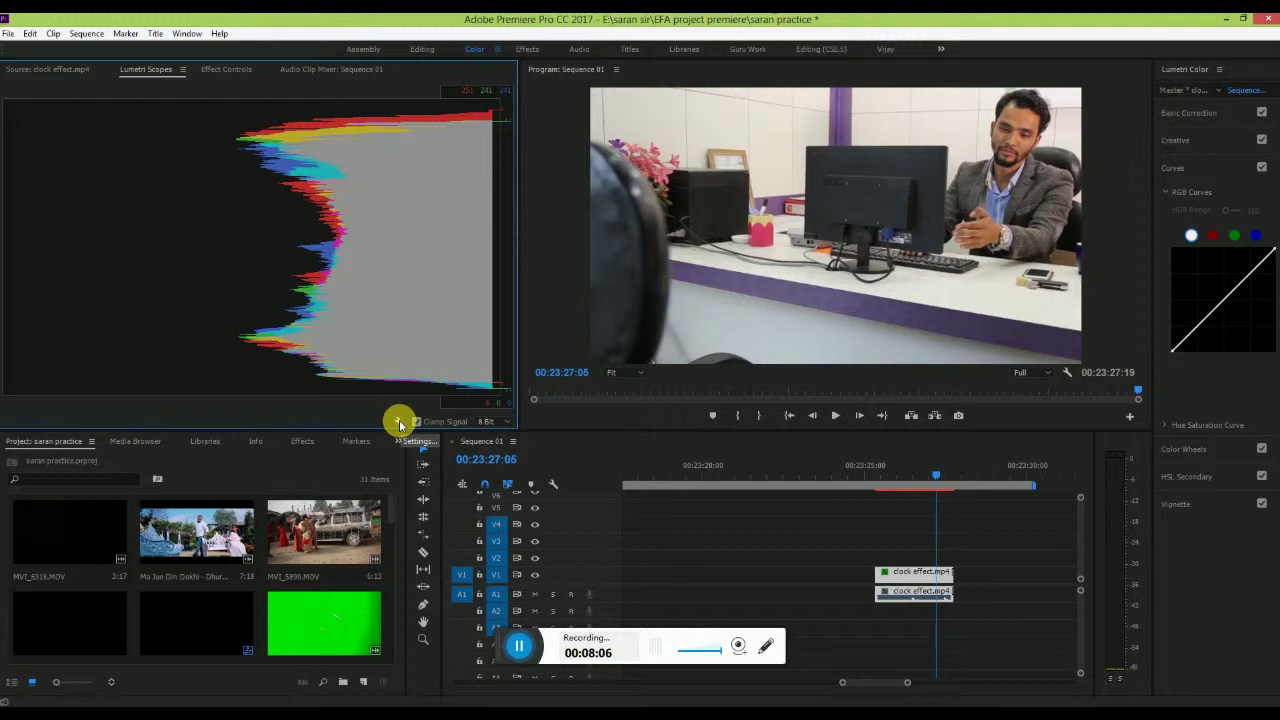
click(399, 424)
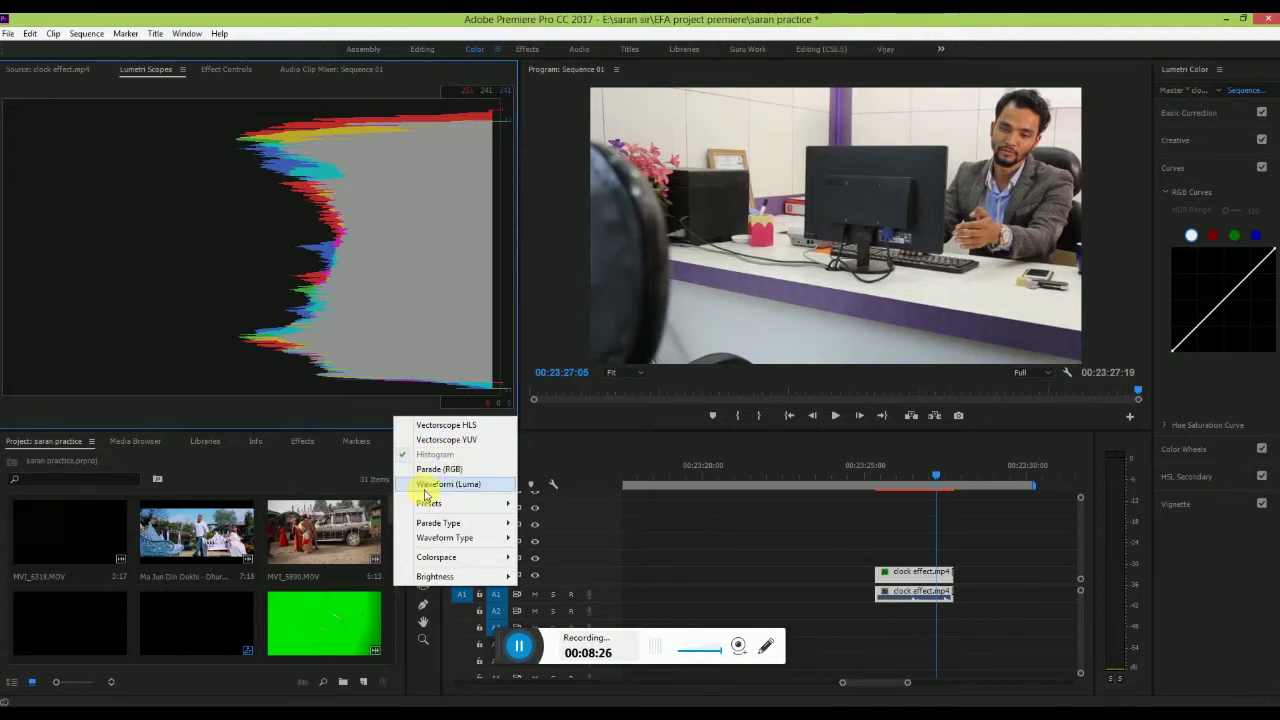
mouse_move(474, 506)
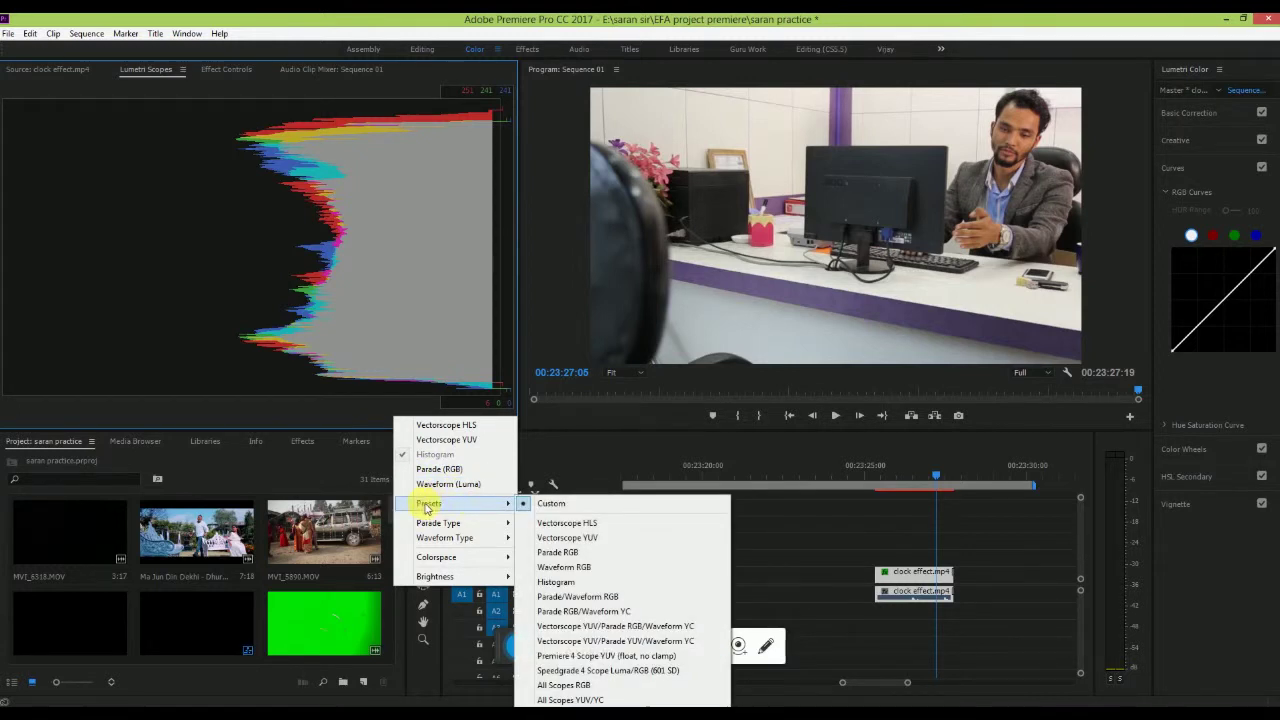
mouse_move(432, 574)
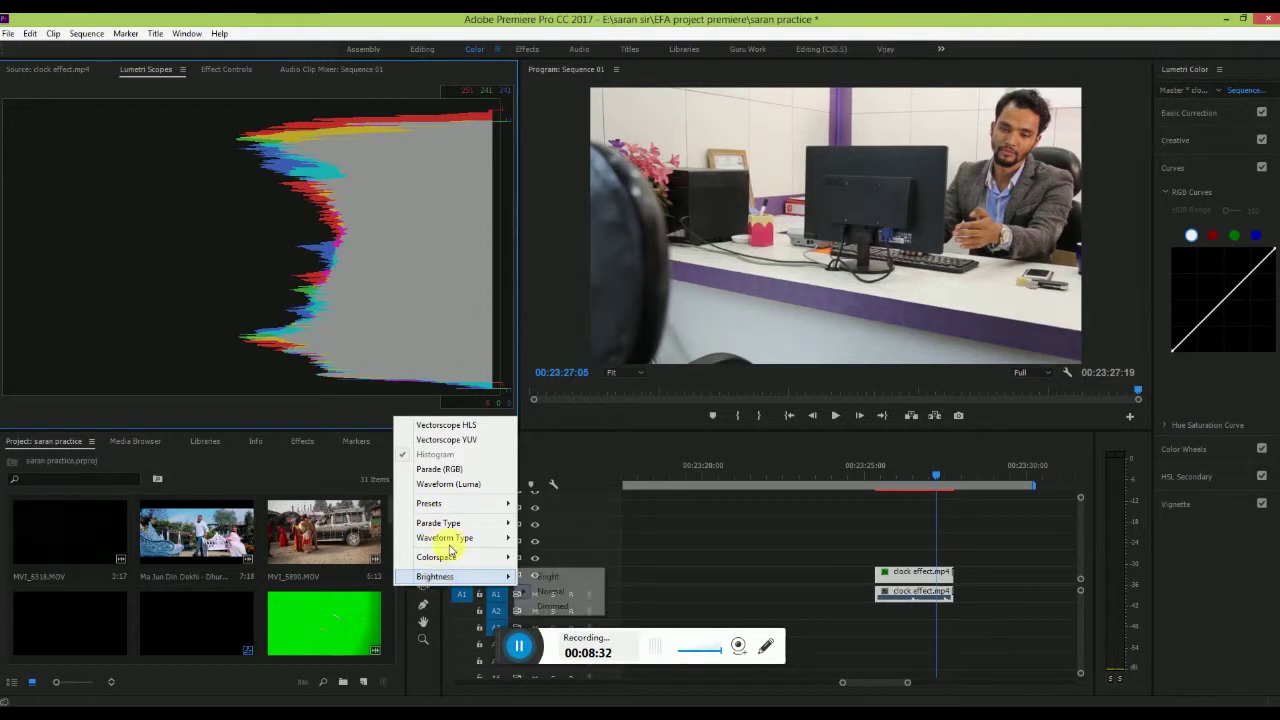
mouse_move(446, 529)
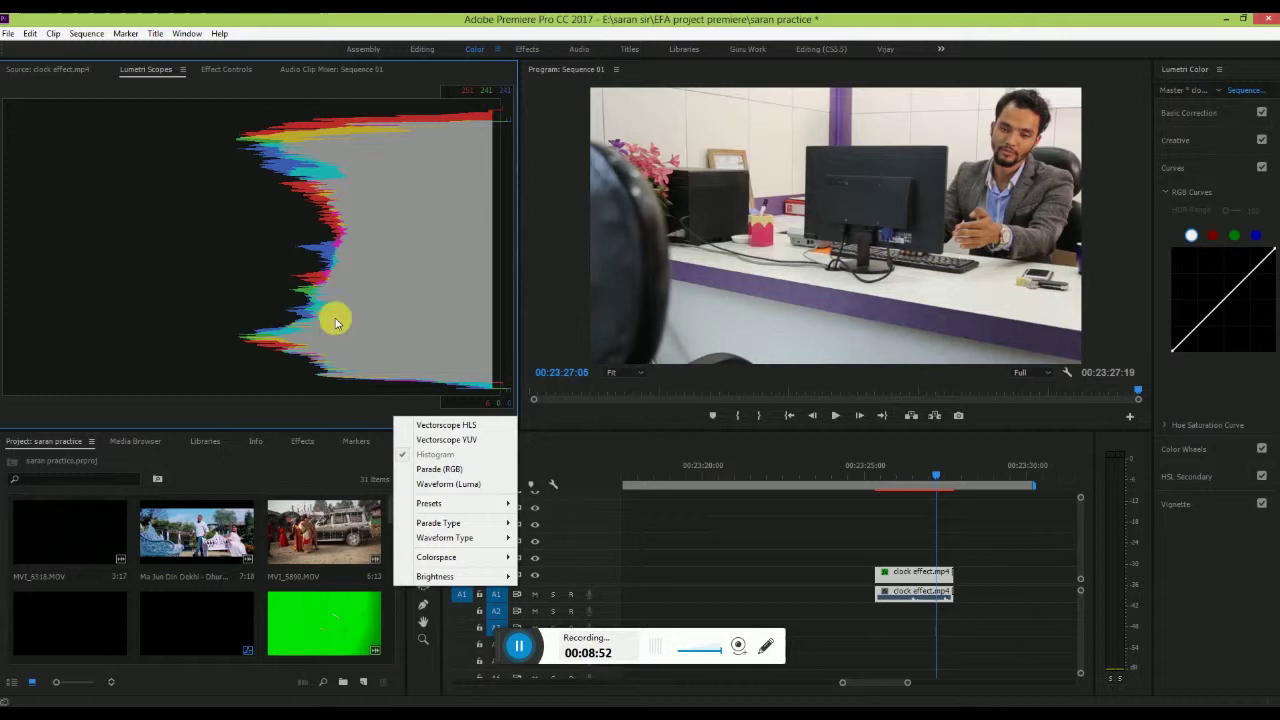
Add Vectorscope YUV, Vectorscope HLS, Parade (RGB) and Waveform (Luma) to the Lumetri Scopes alongside the histogram.
click(409, 440)
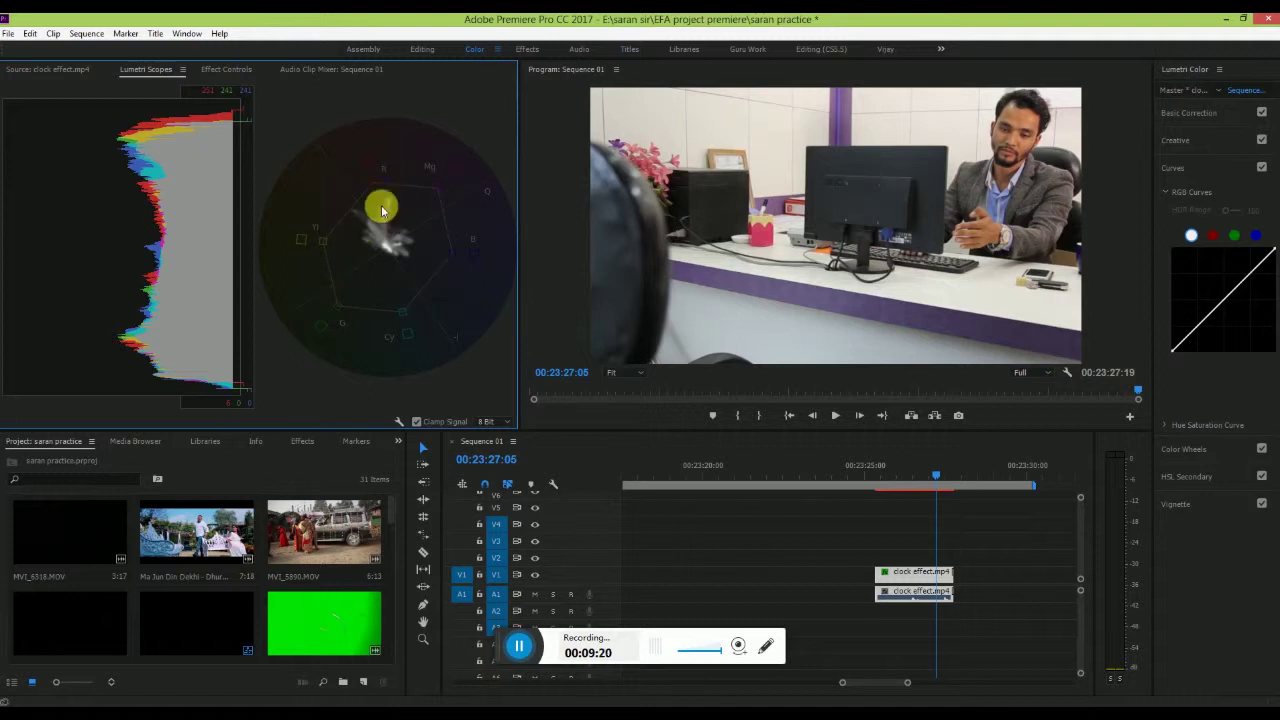
click(398, 423)
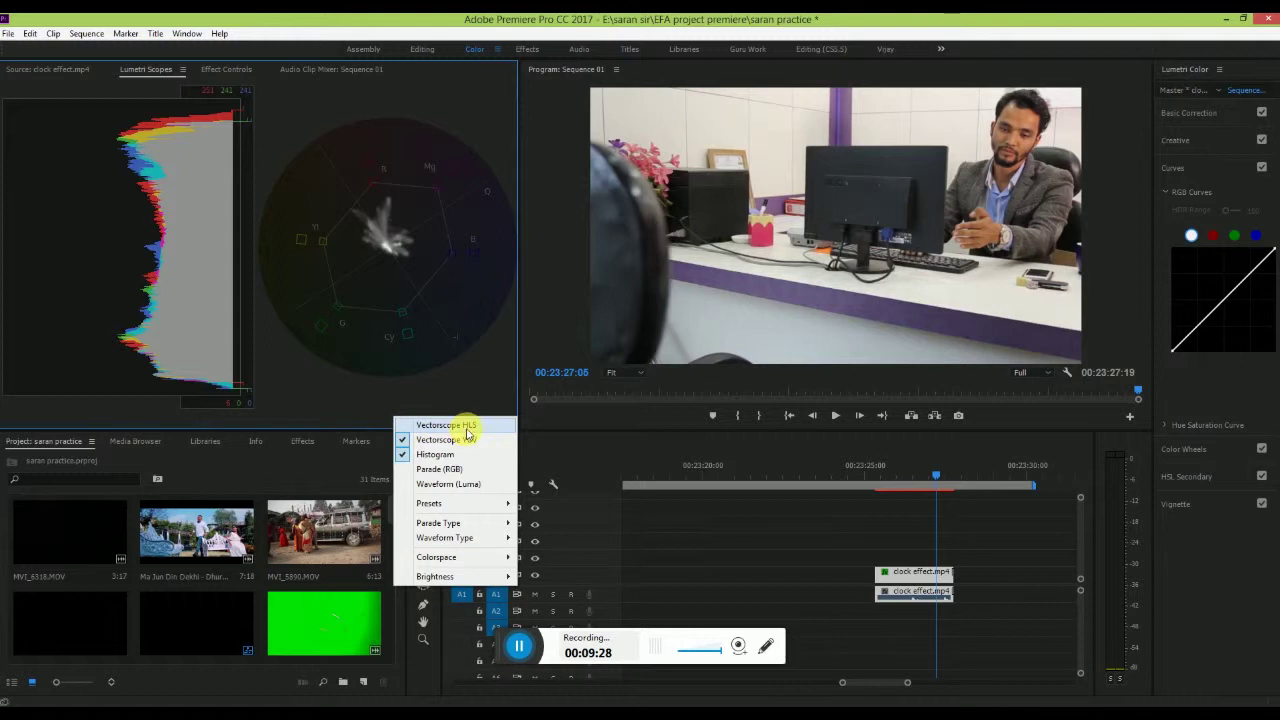
click(408, 430)
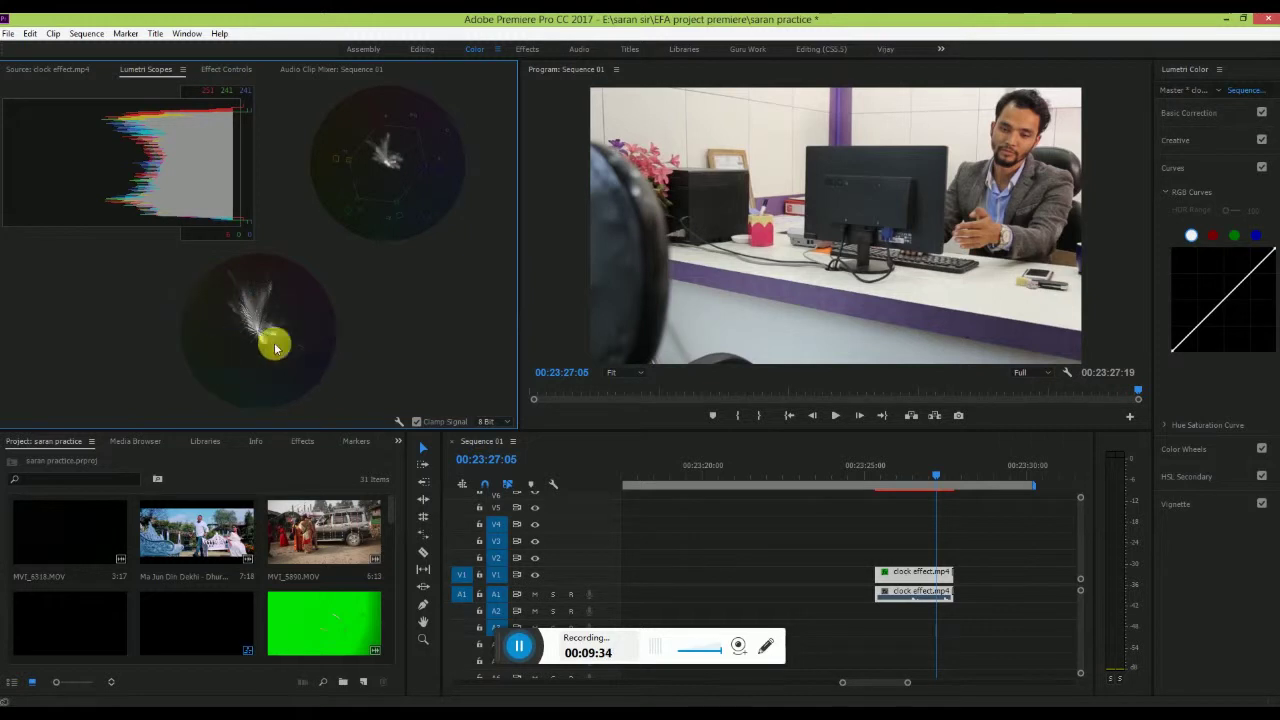
click(397, 424)
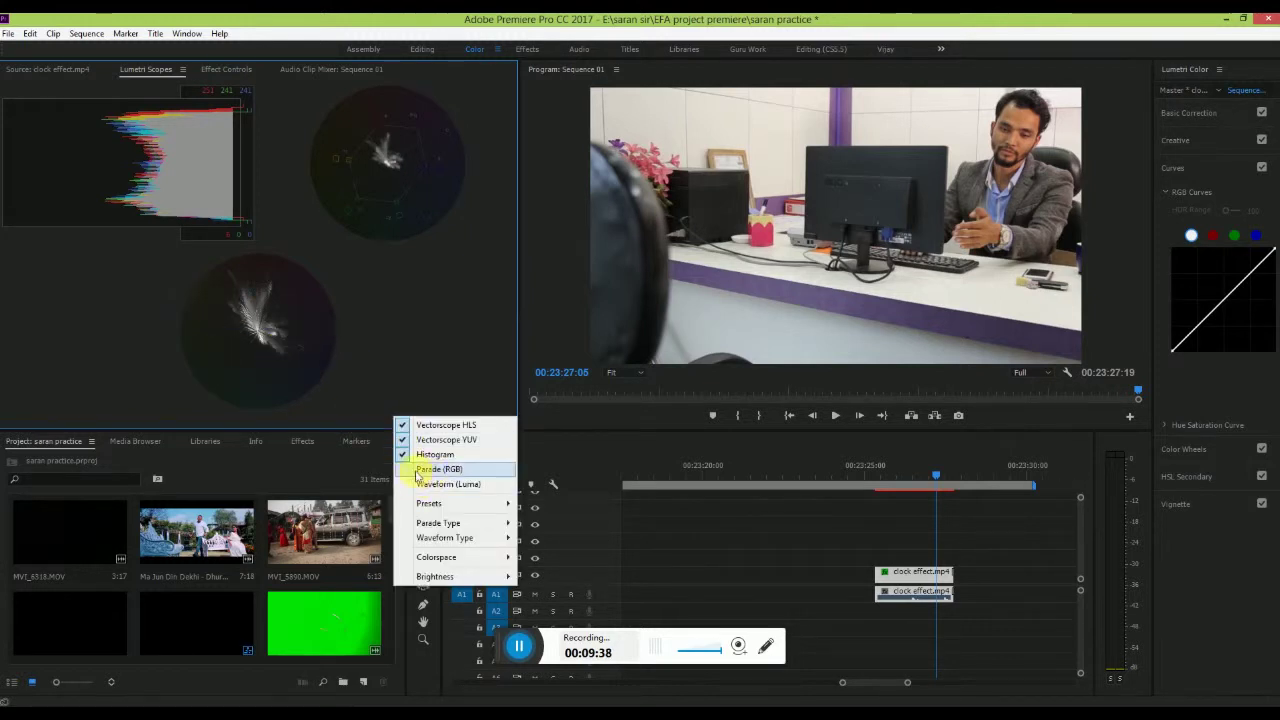
click(405, 469)
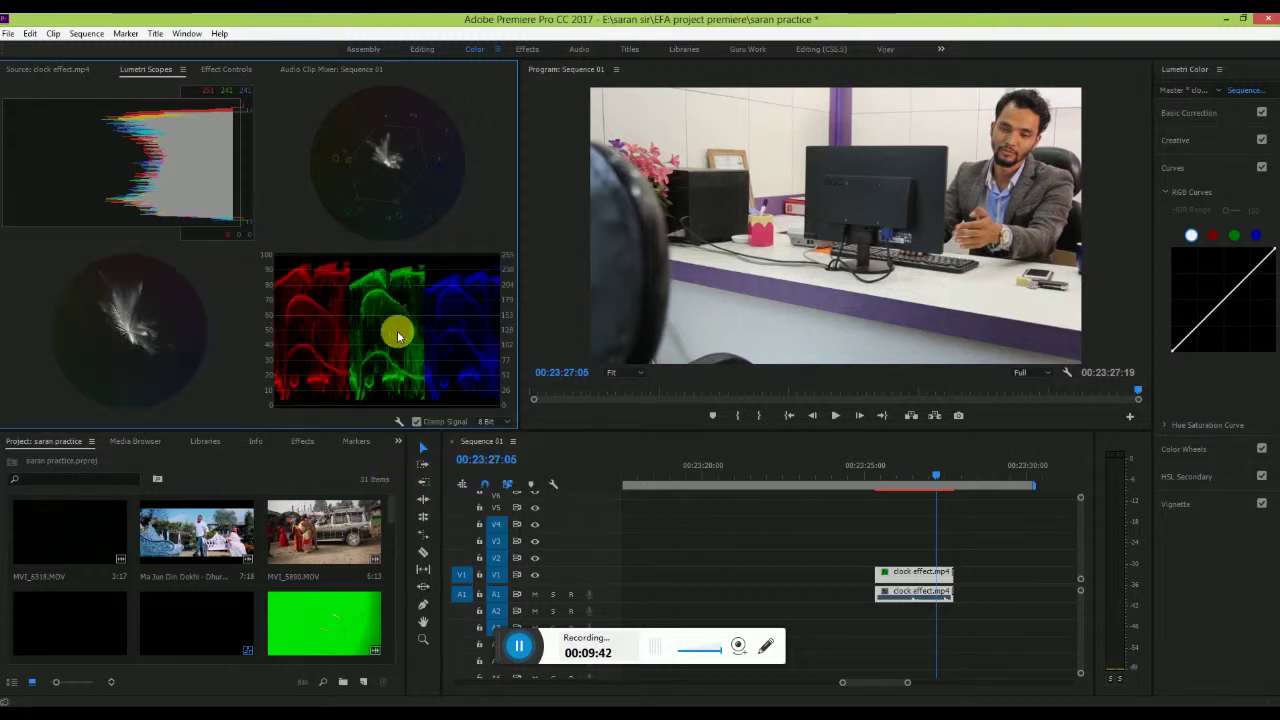
click(400, 421)
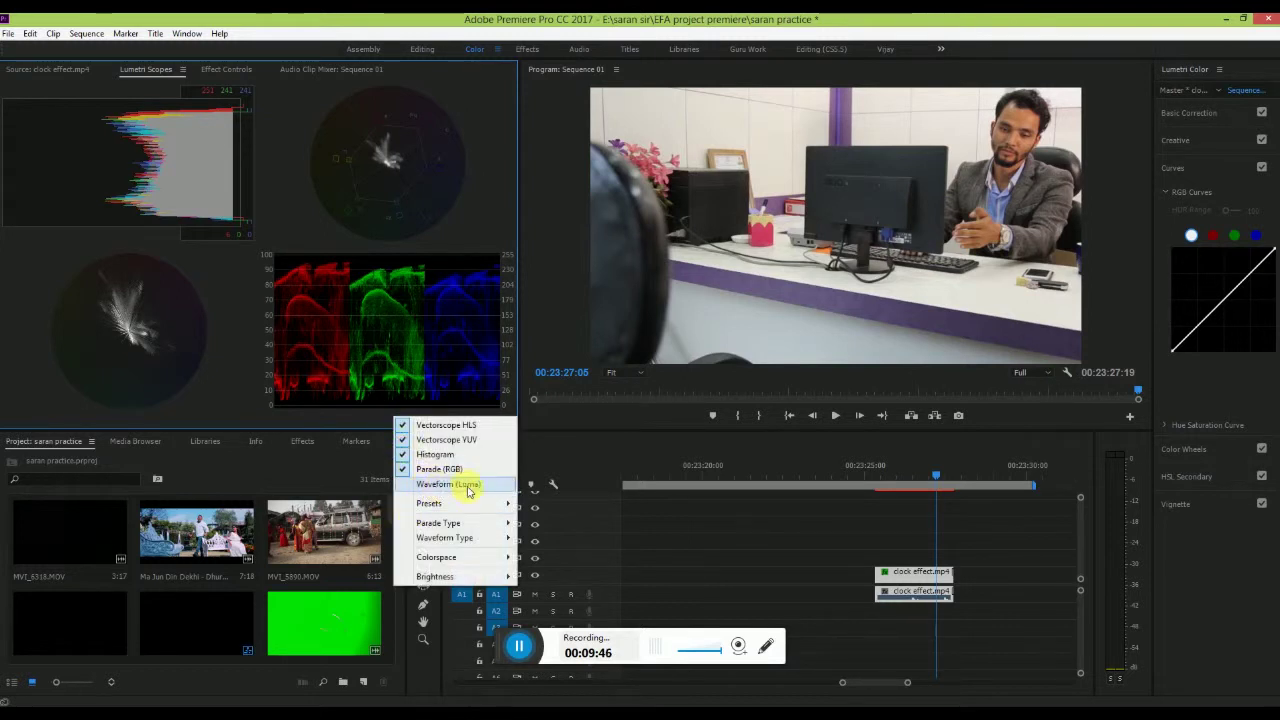
click(410, 486)
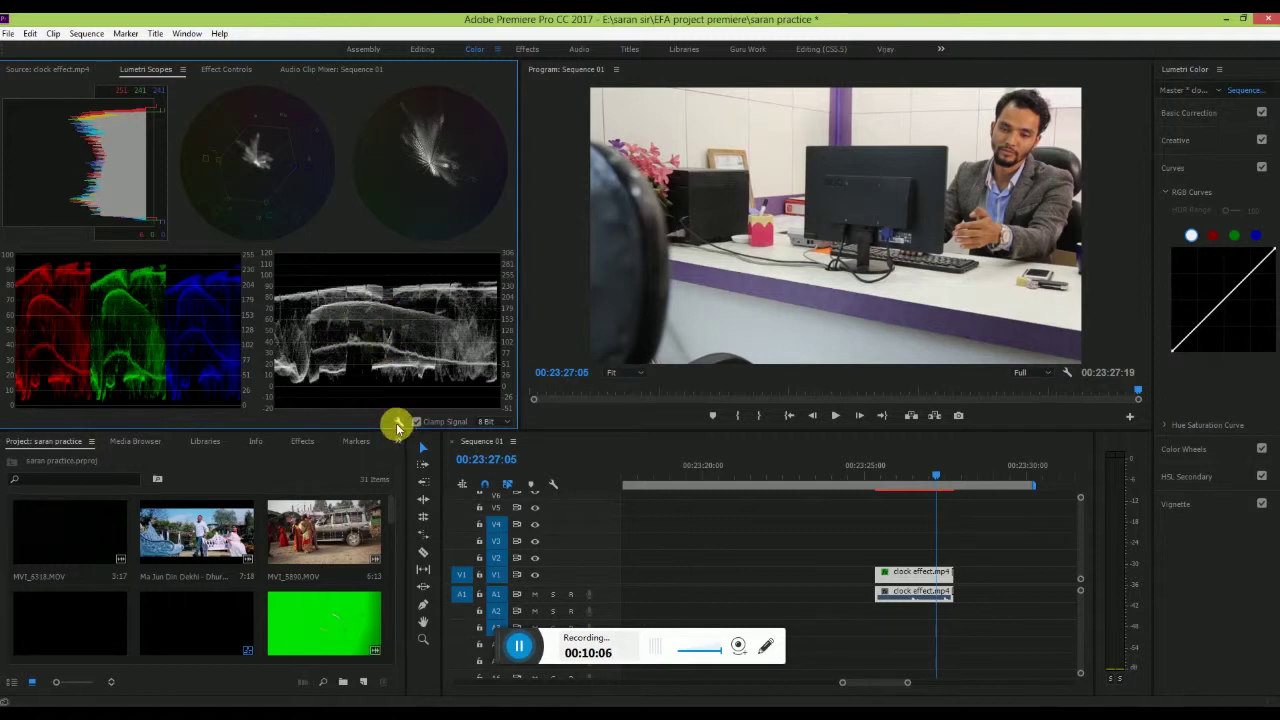
click(397, 425)
mouse_move(424, 500)
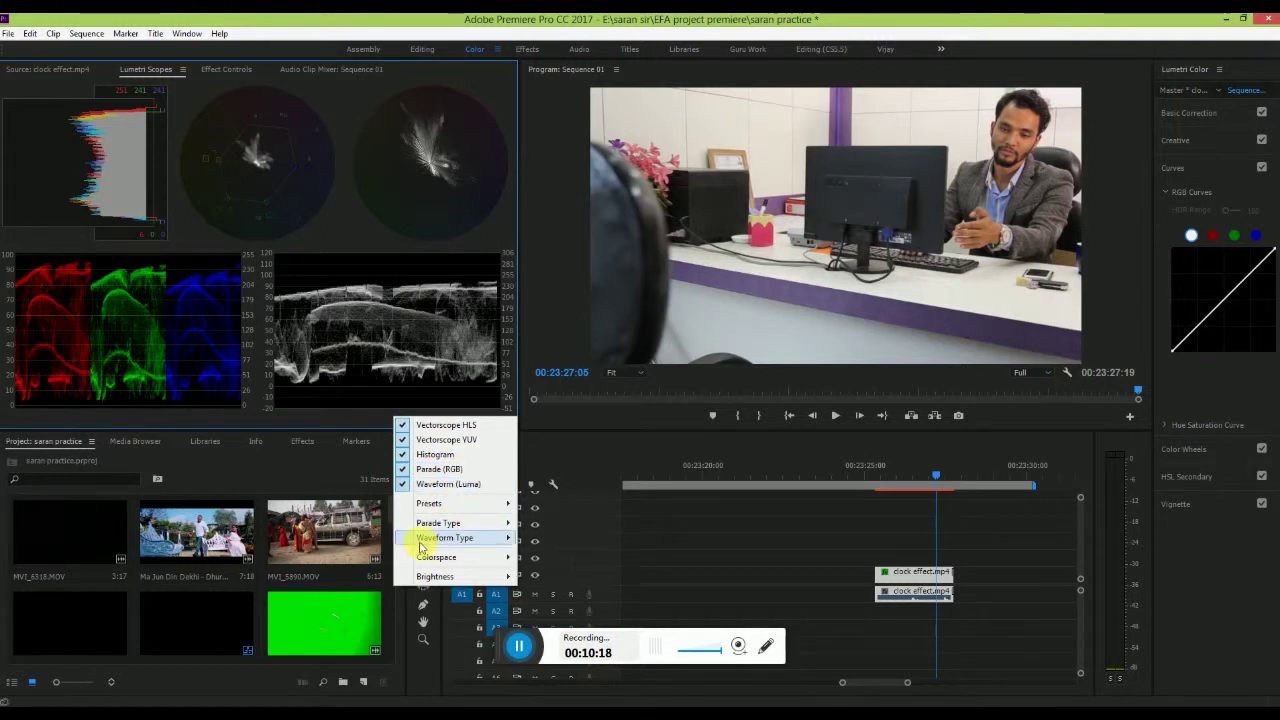
mouse_move(476, 543)
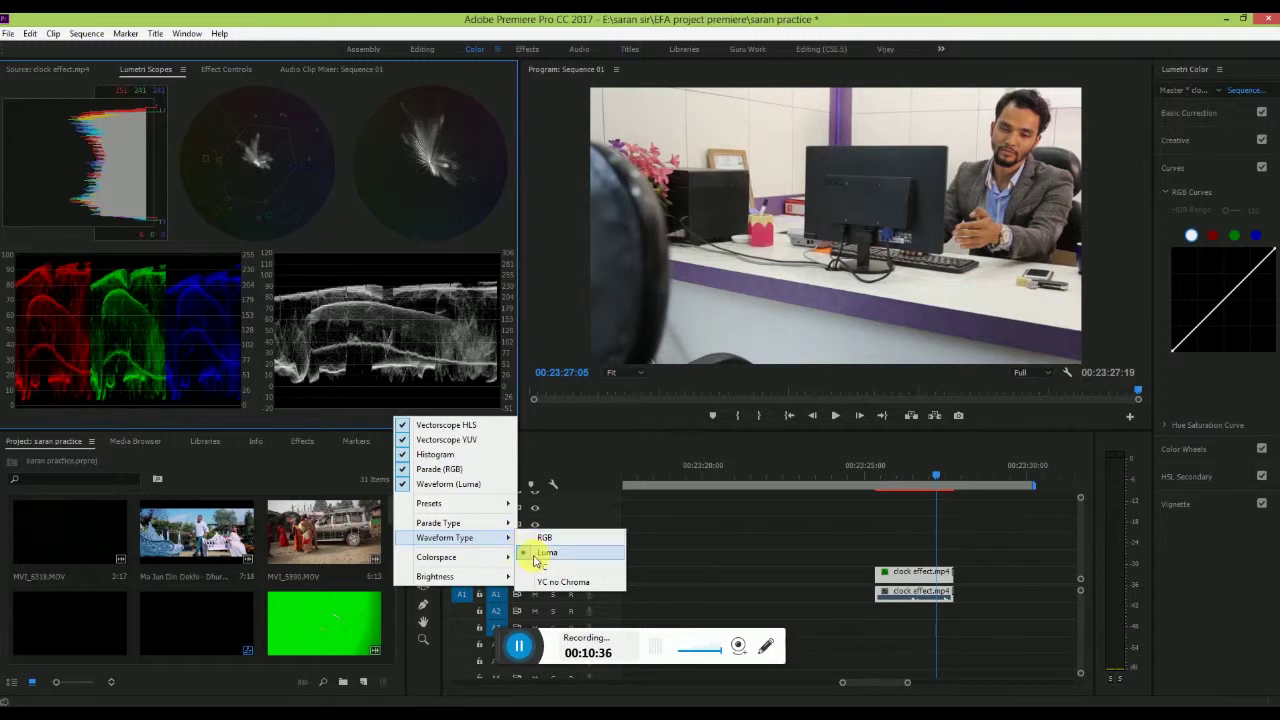
click(533, 555)
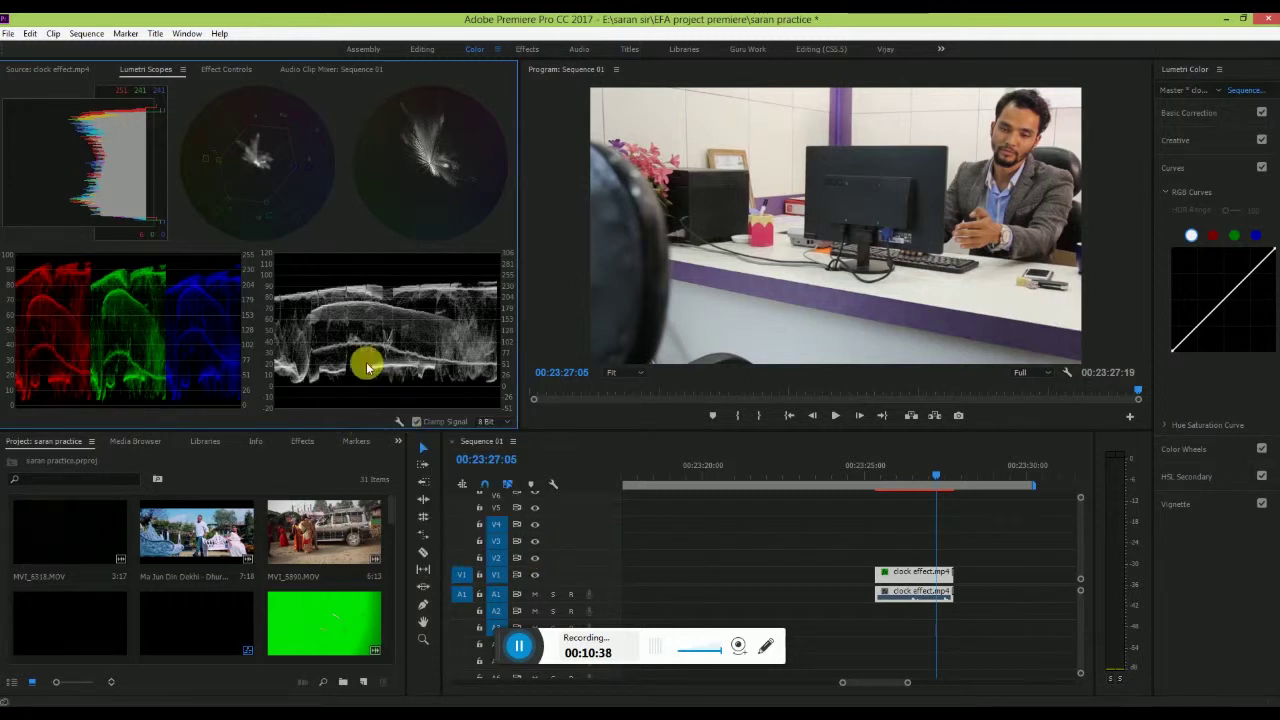
click(400, 424)
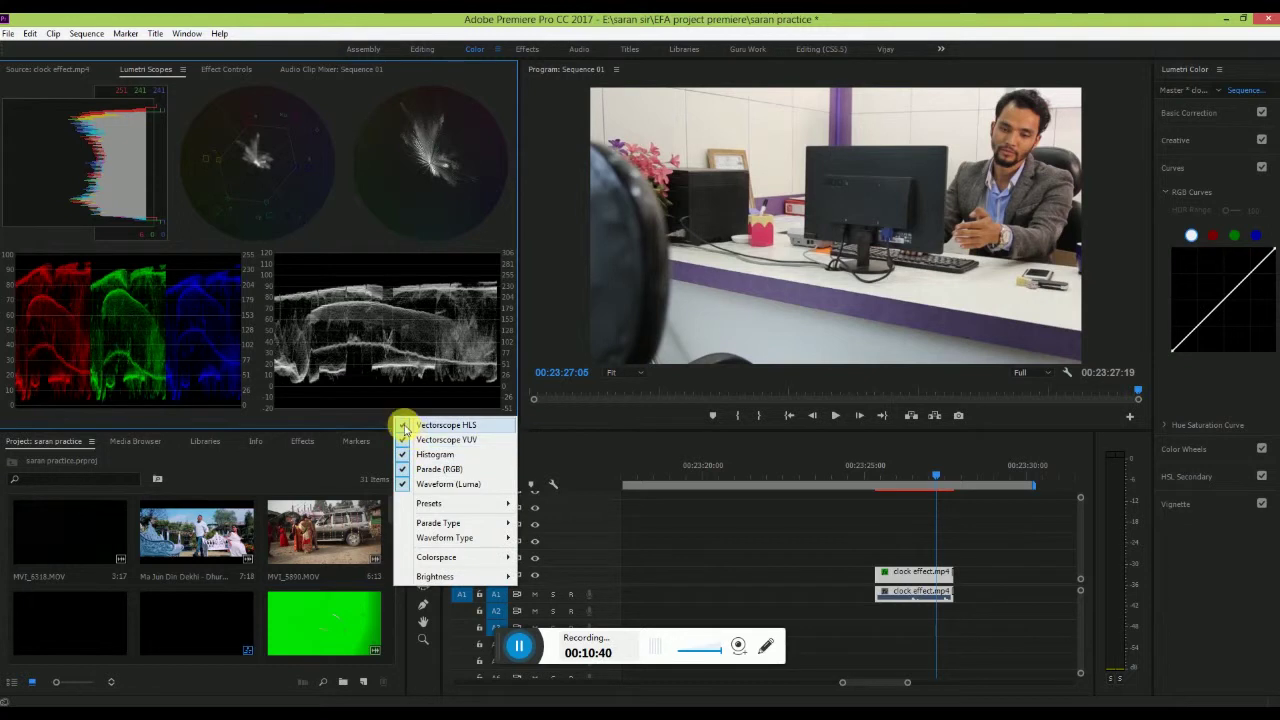
Turn off Vectorscope HLS, Vectorscope YUV, Histogram and Parade (RGB), leaving only the luma waveform.
click(403, 425)
right_click(400, 422)
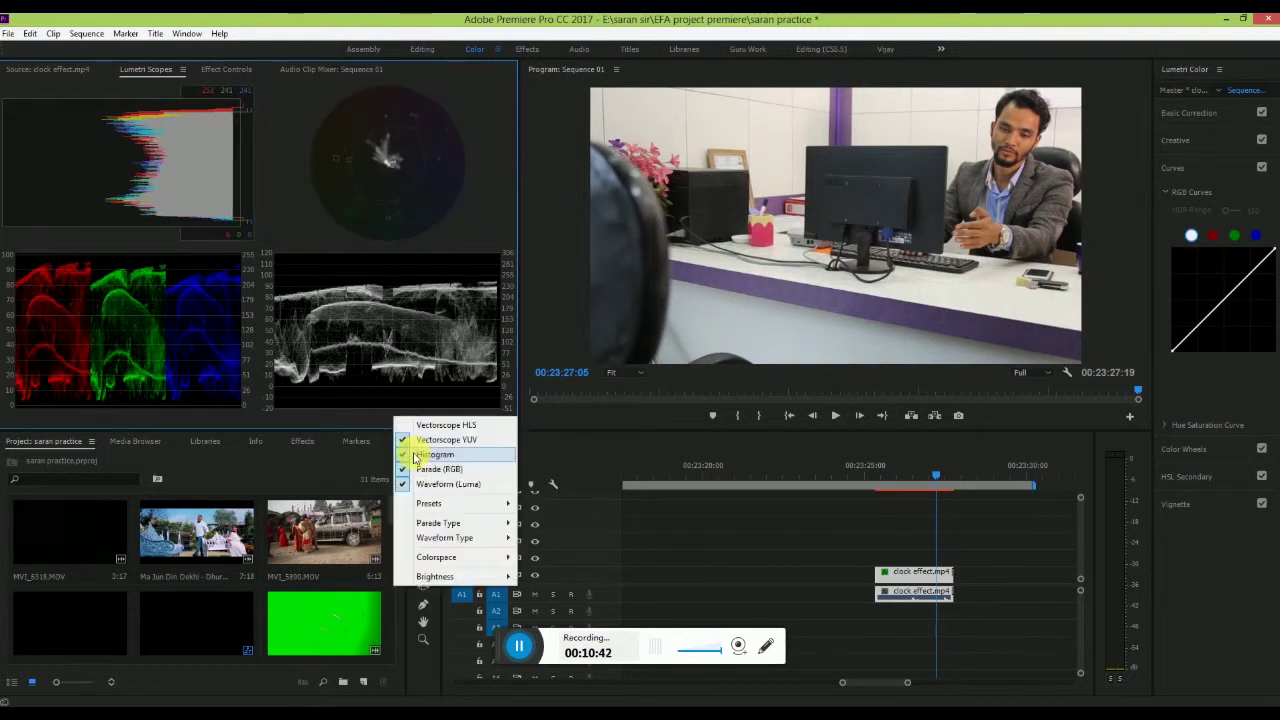
click(403, 440)
click(400, 424)
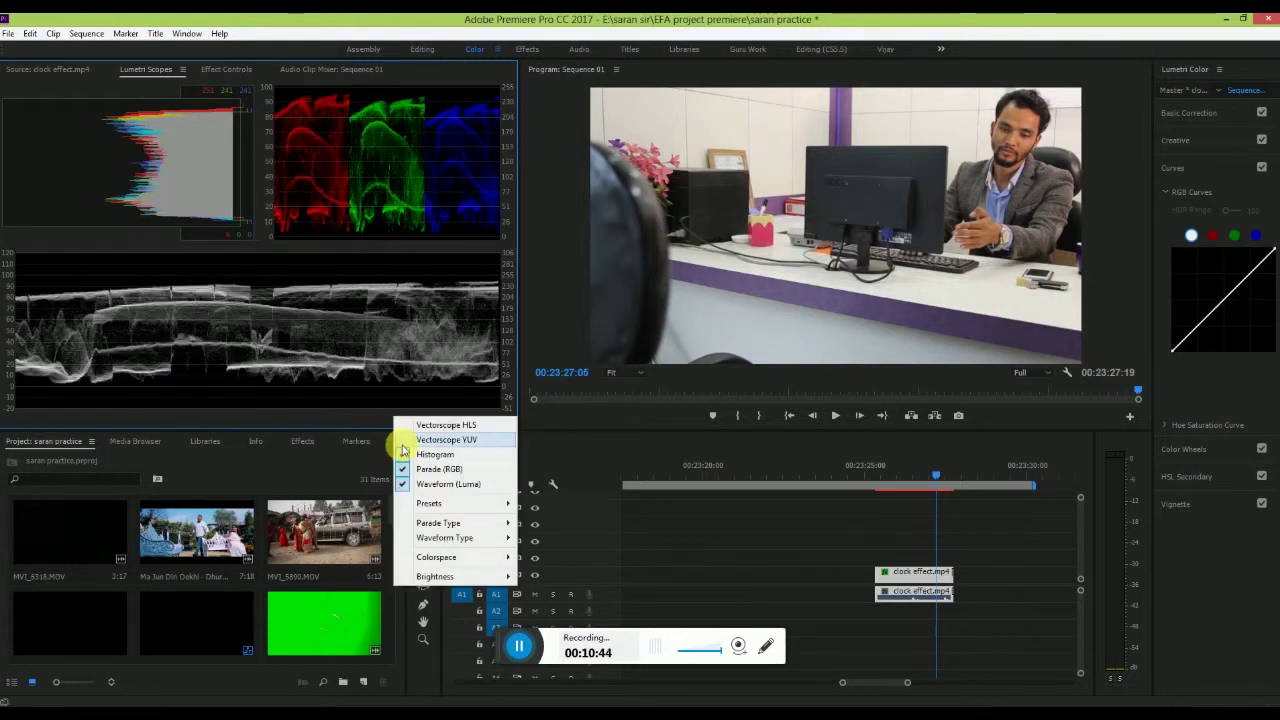
click(403, 455)
click(400, 424)
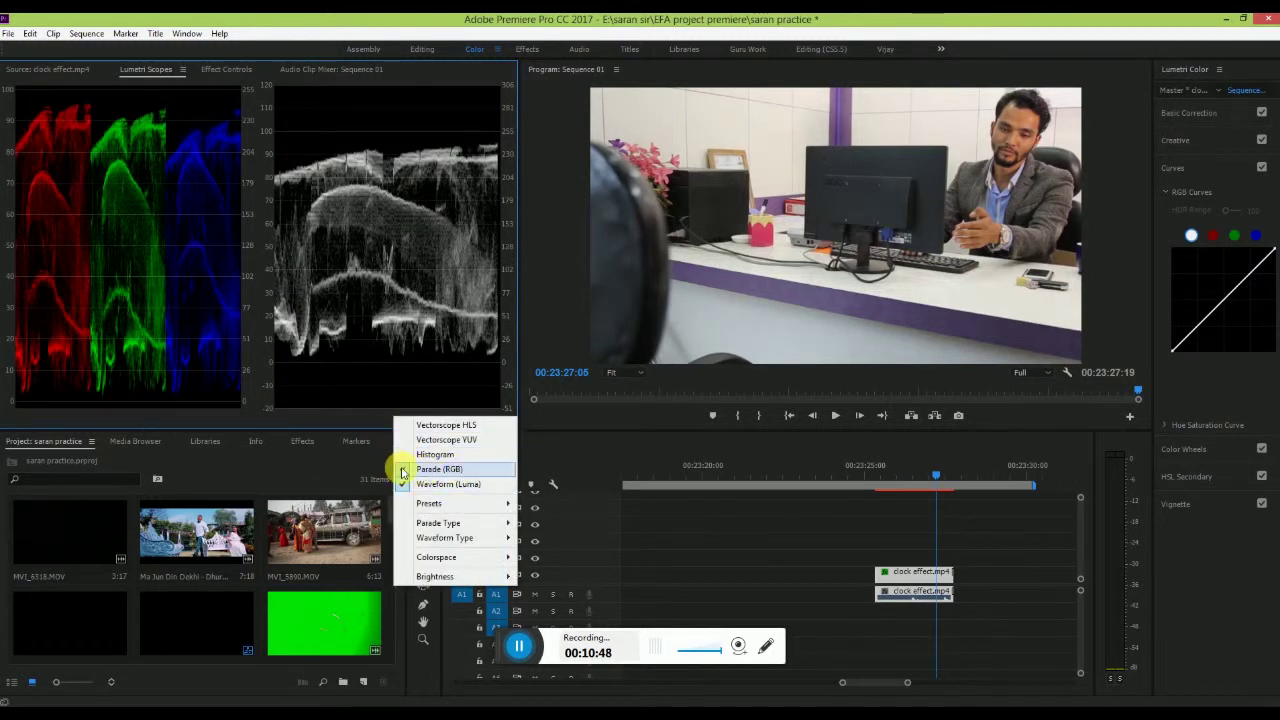
click(403, 469)
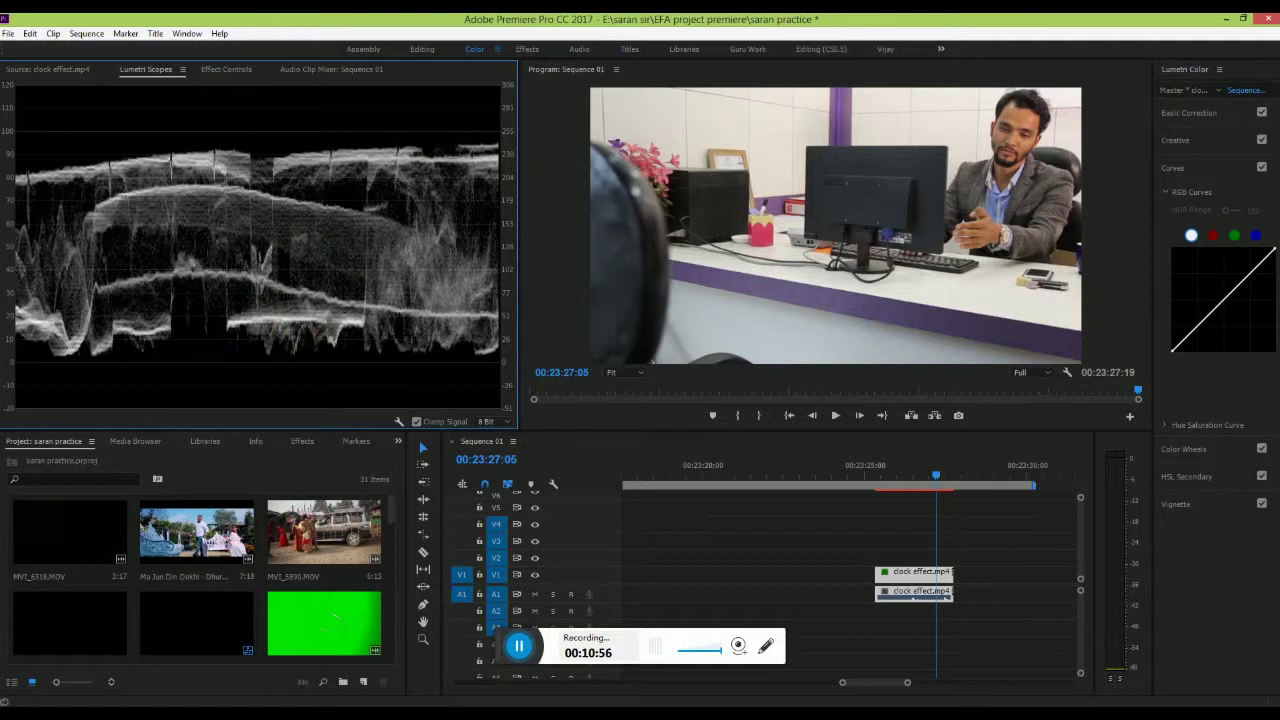
click(1187, 172)
click(1187, 172)
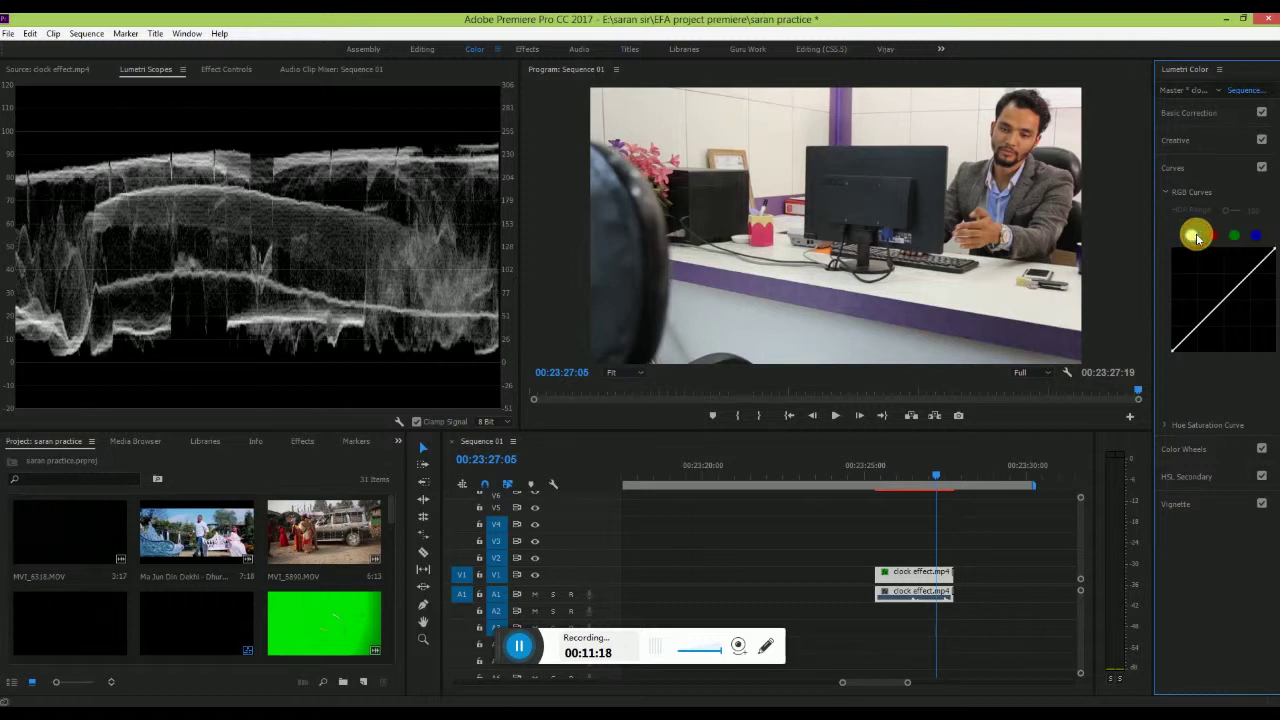
click(1213, 235)
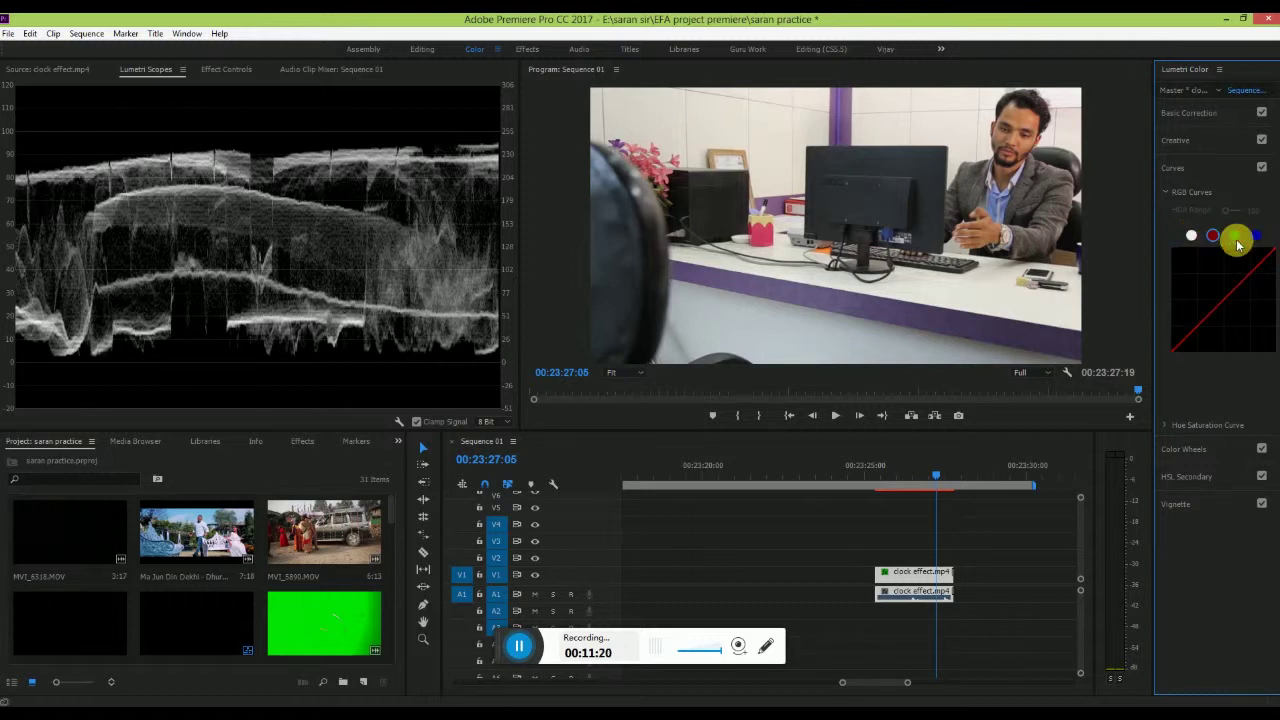
click(1234, 235)
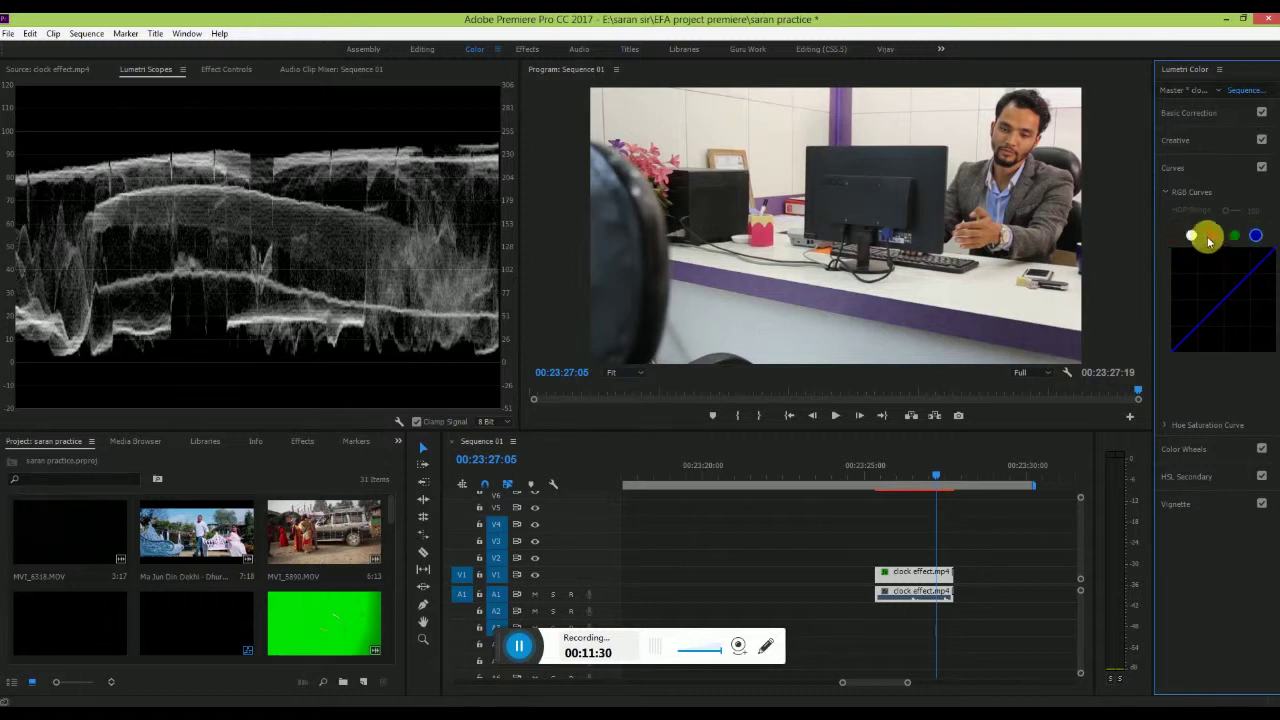
click(1191, 237)
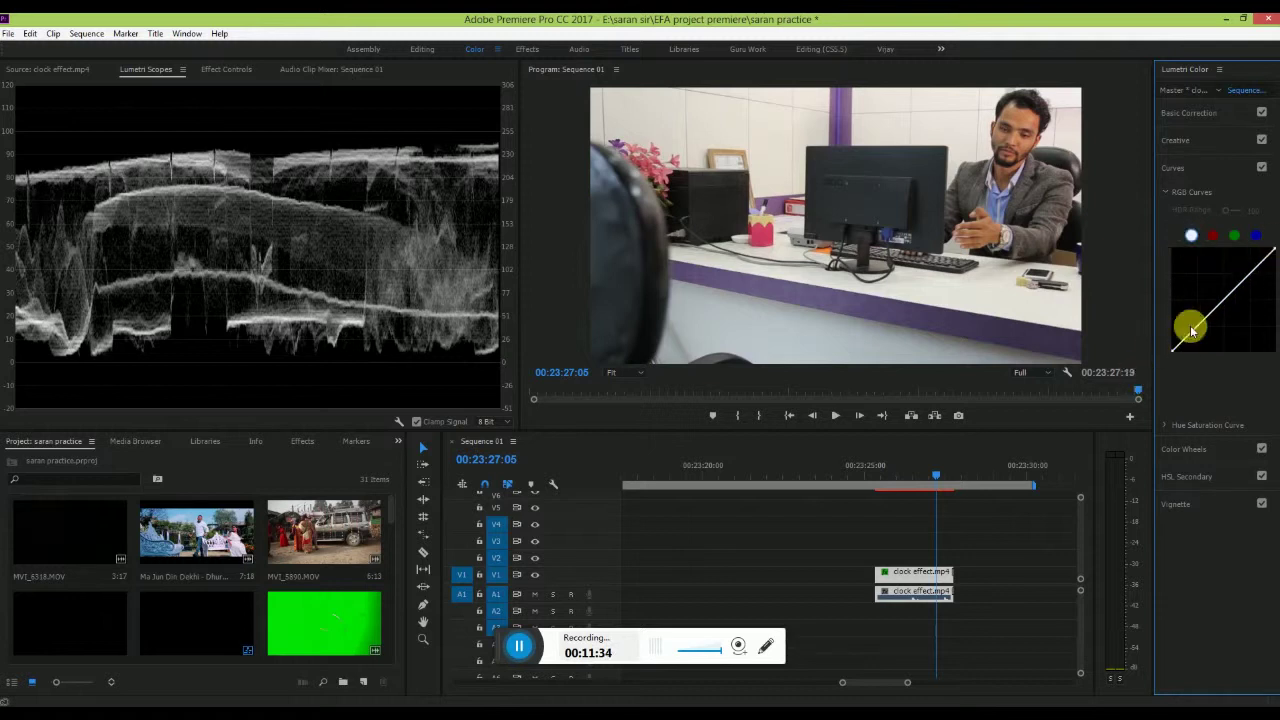
click(1213, 235)
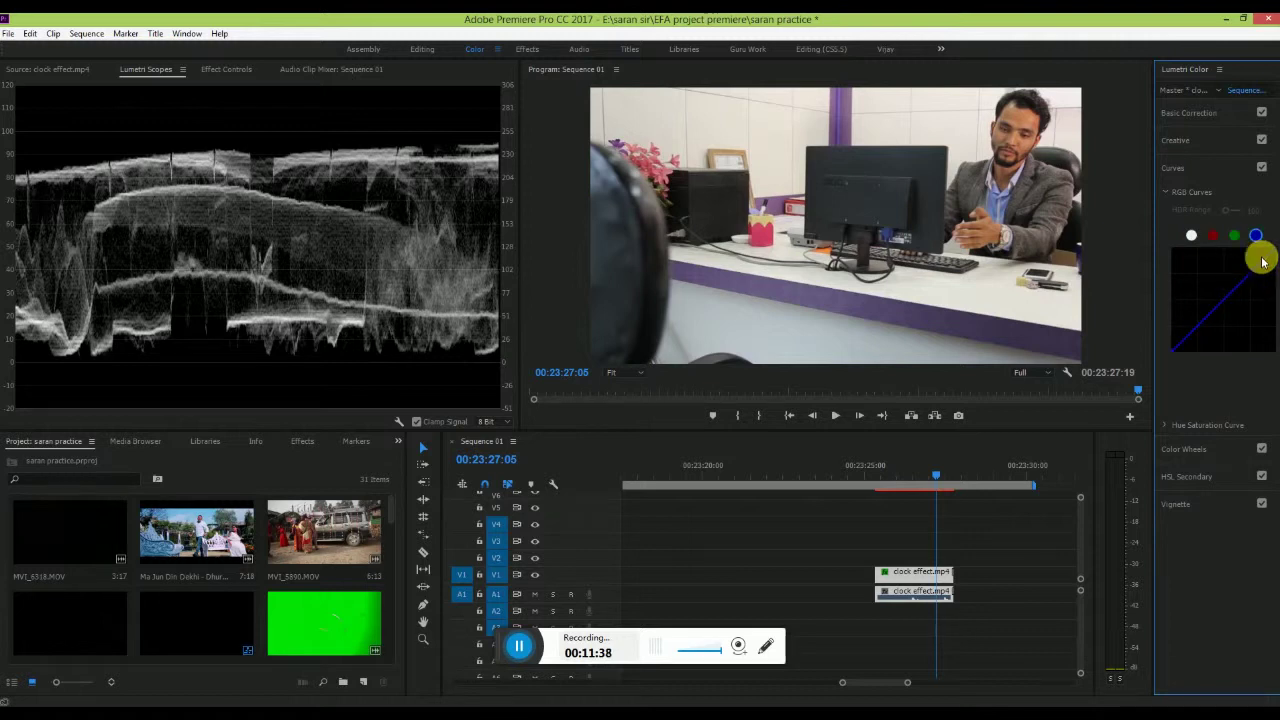
Select the white master channel in RGB Curves to edit its straight diagonal curve.
click(1192, 236)
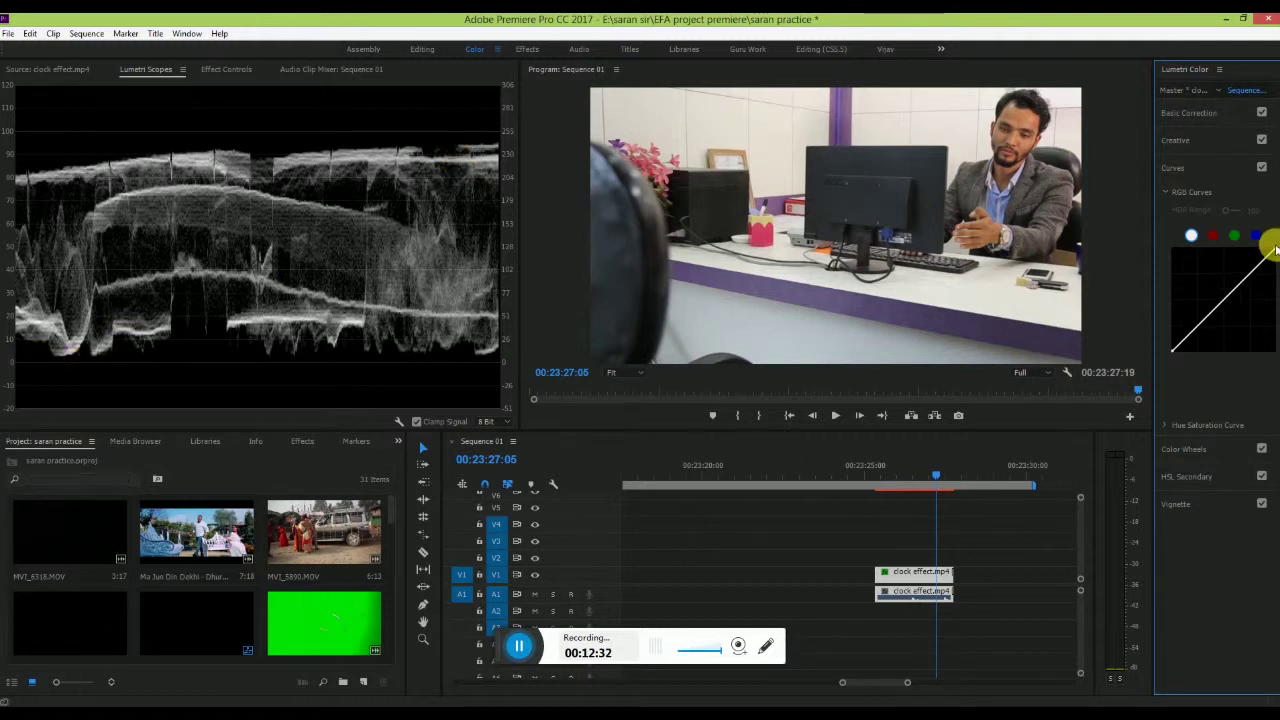
Save the project, then raise the master curve's highlight point and nudge the black point right.
key(ctrl+s)
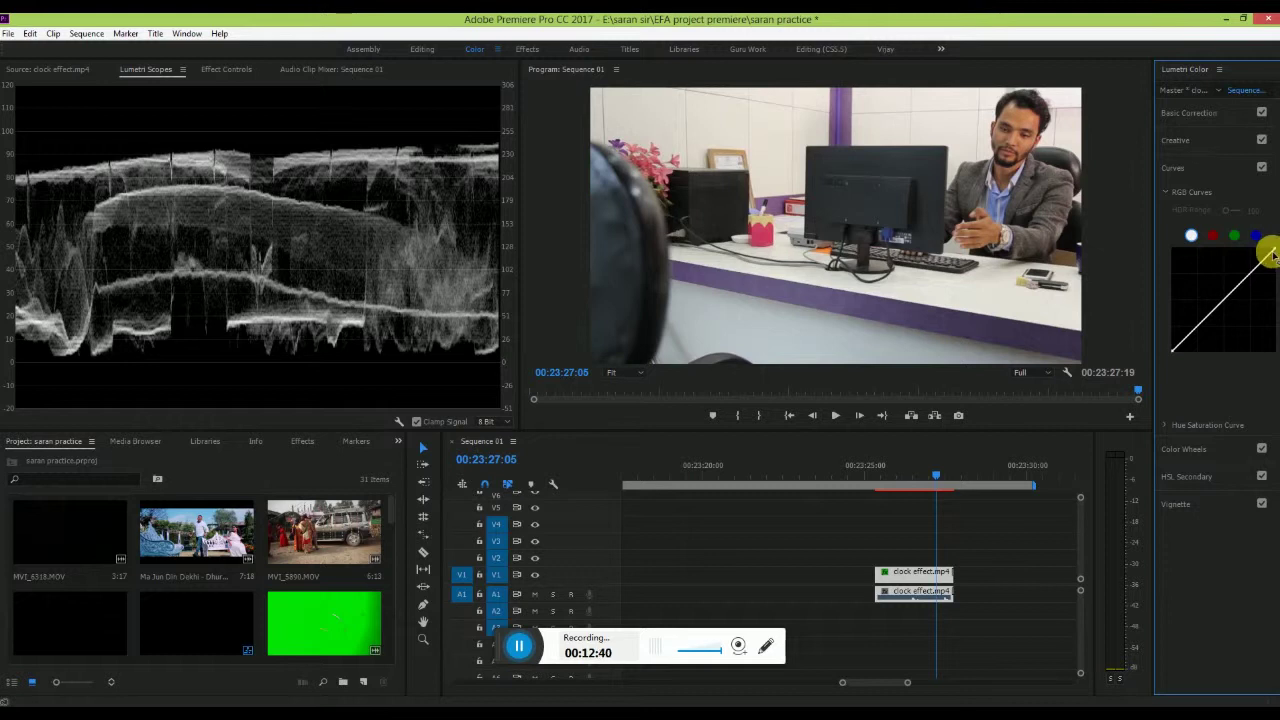
drag(1272, 256, 1271, 248)
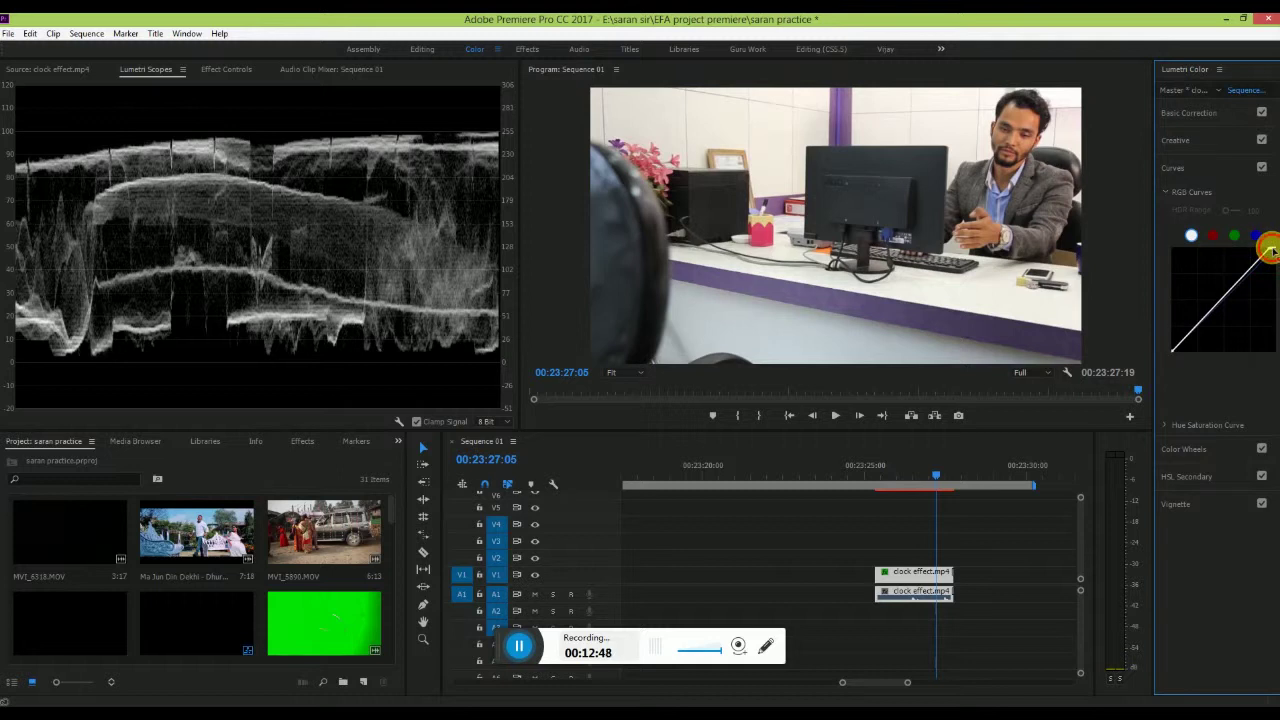
drag(1268, 250, 1270, 248)
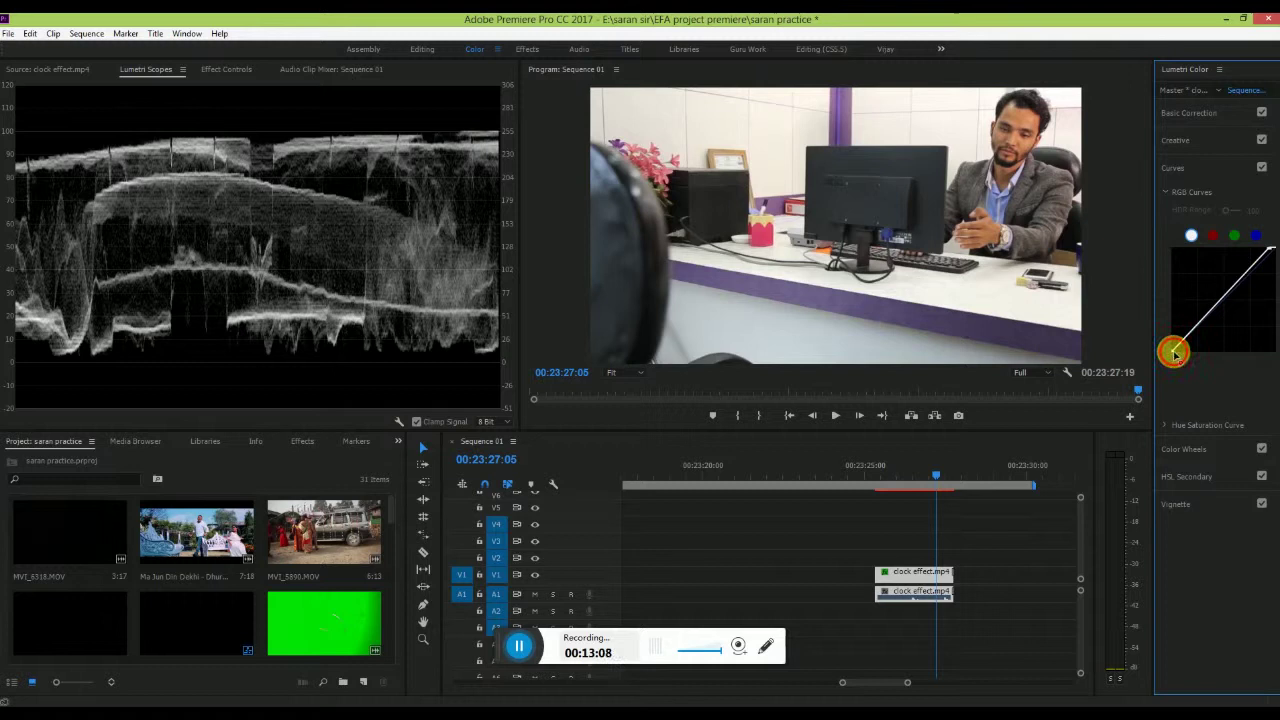
drag(1175, 352, 1178, 353)
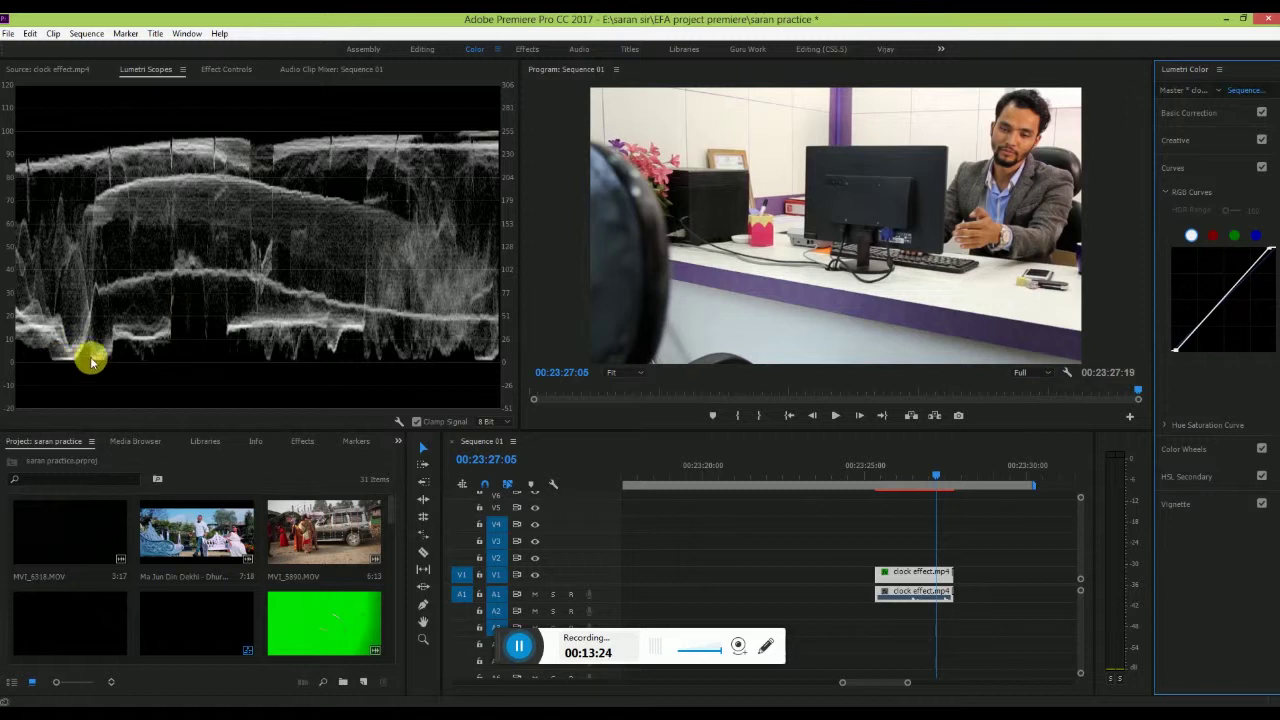
Turn on Parade (RGB) so it appears beside the luma waveform.
click(400, 422)
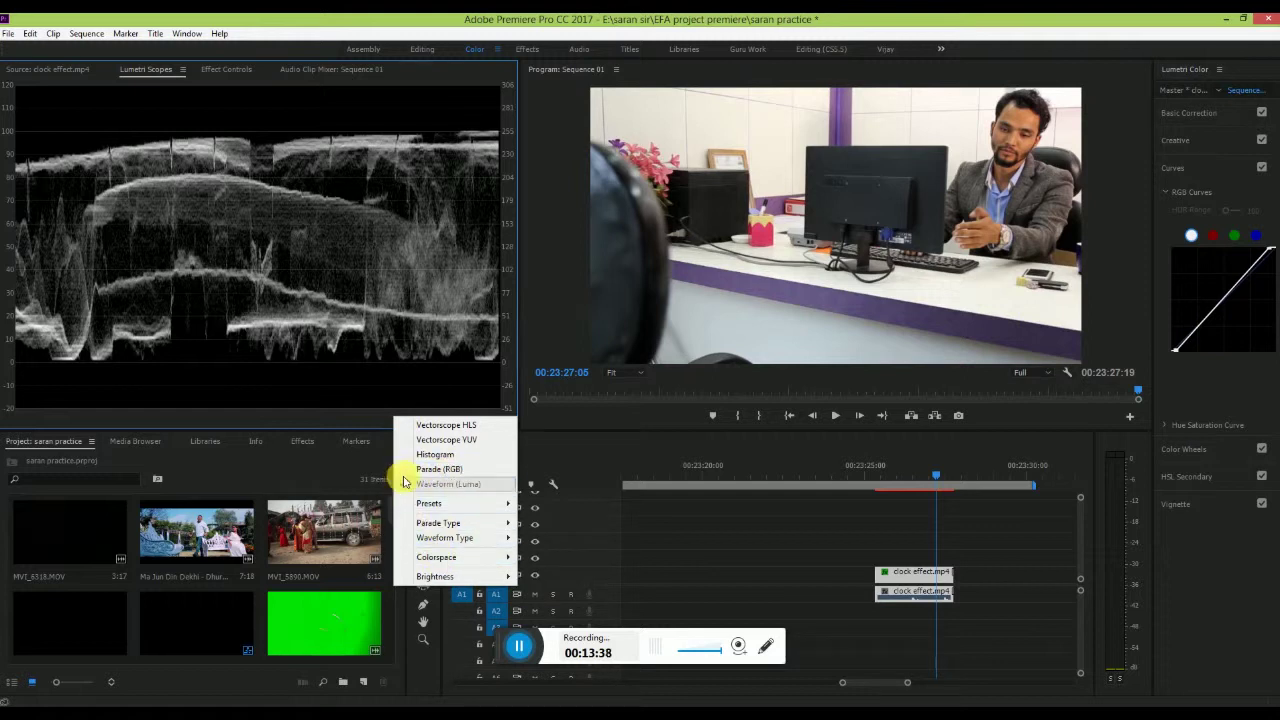
click(415, 469)
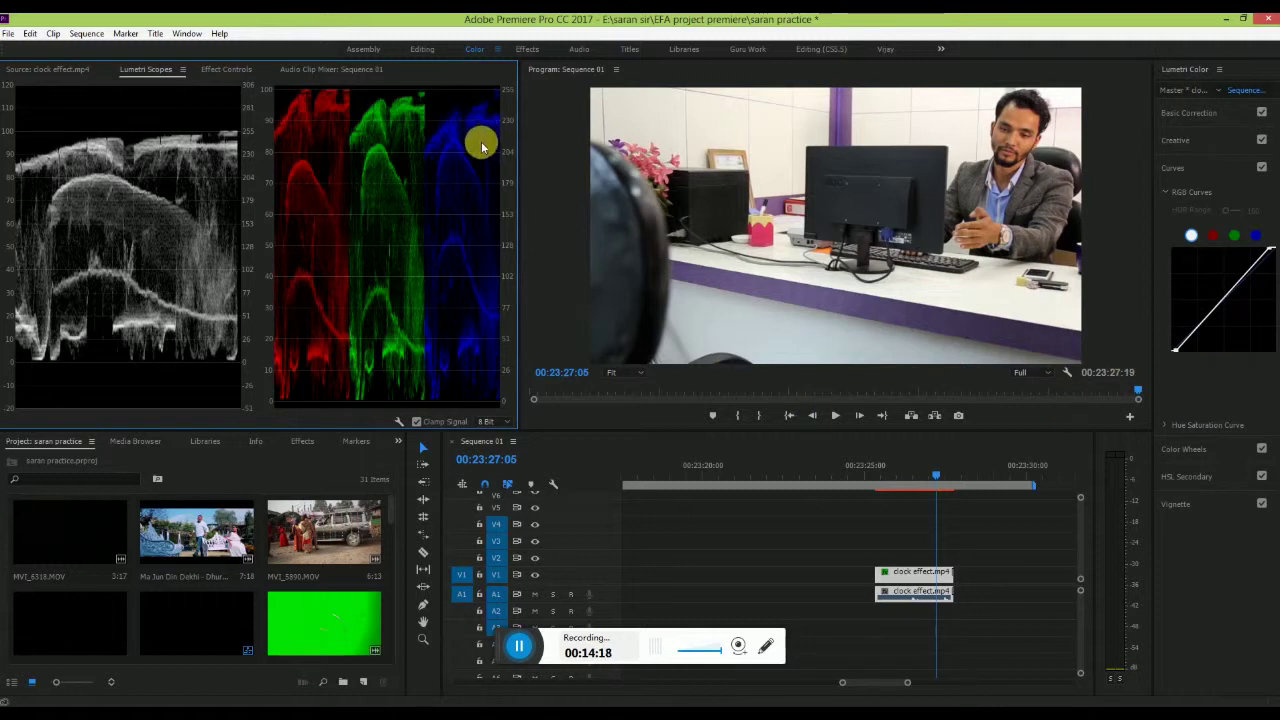
Nudge the blue curve's highlight point, then fine-tune the green curve's shadow and highlight points.
click(1256, 236)
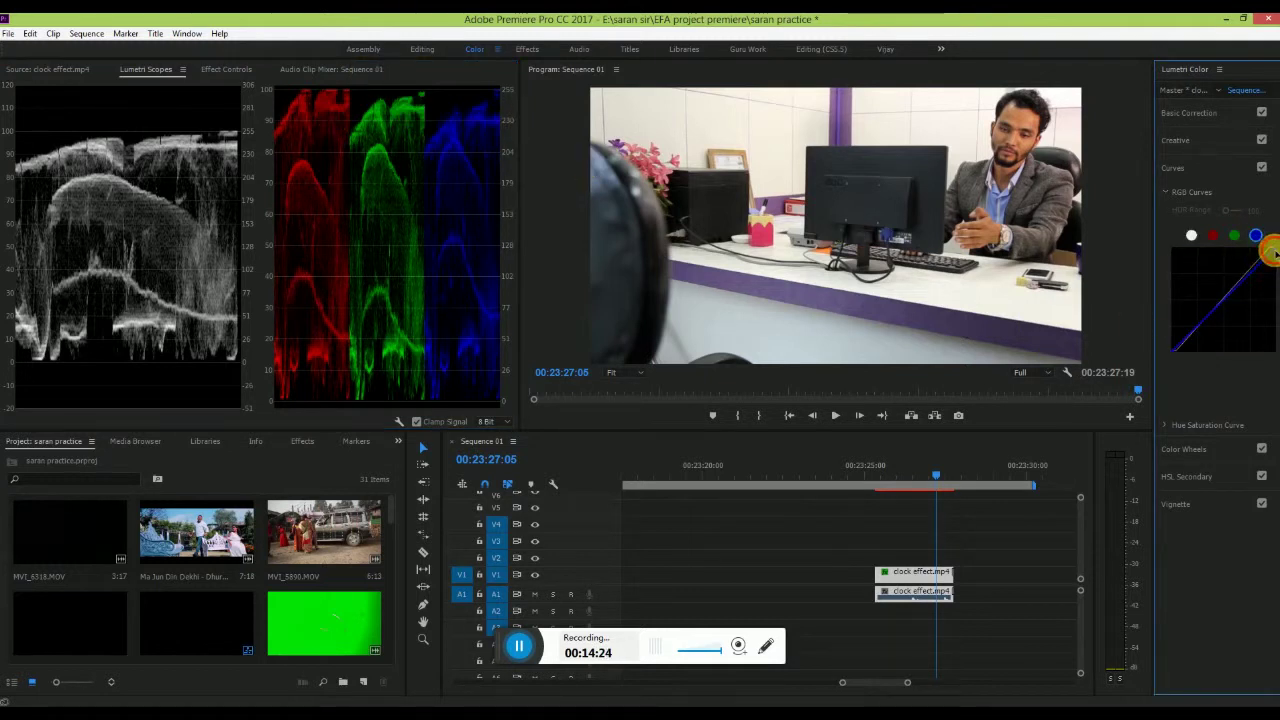
drag(1265, 245, 1270, 250)
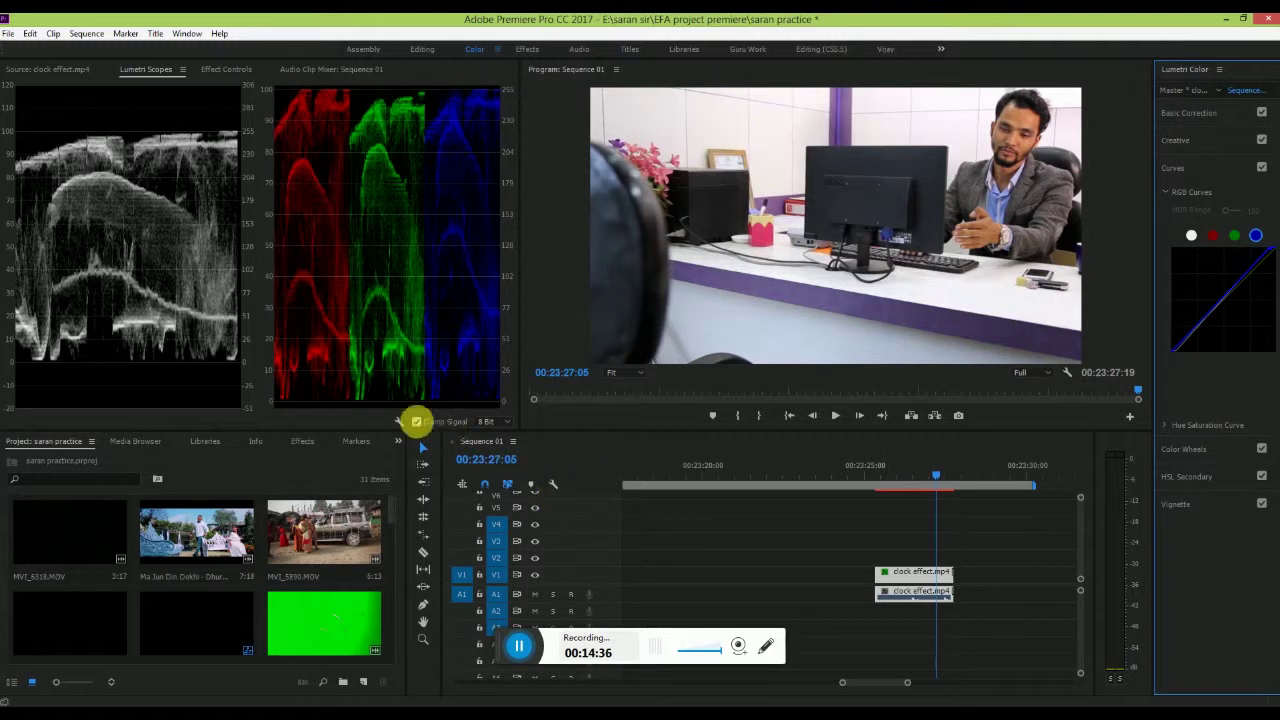
click(1234, 236)
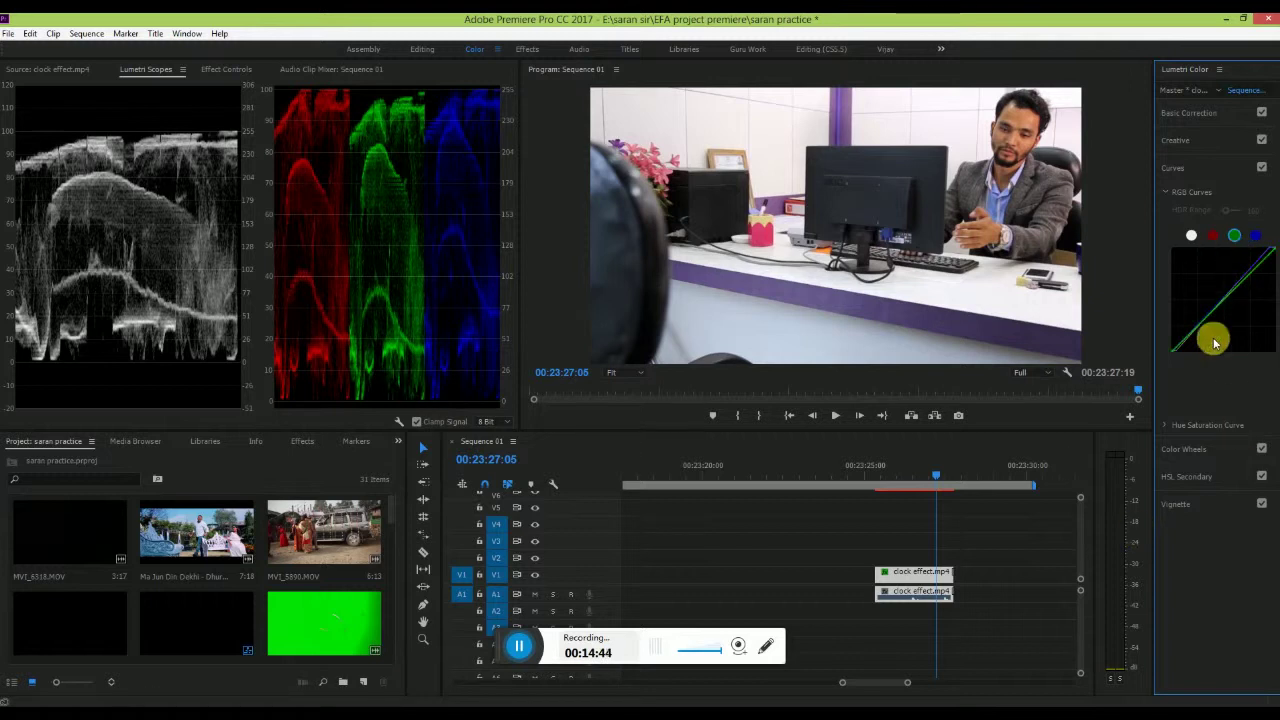
drag(1189, 354, 1171, 348)
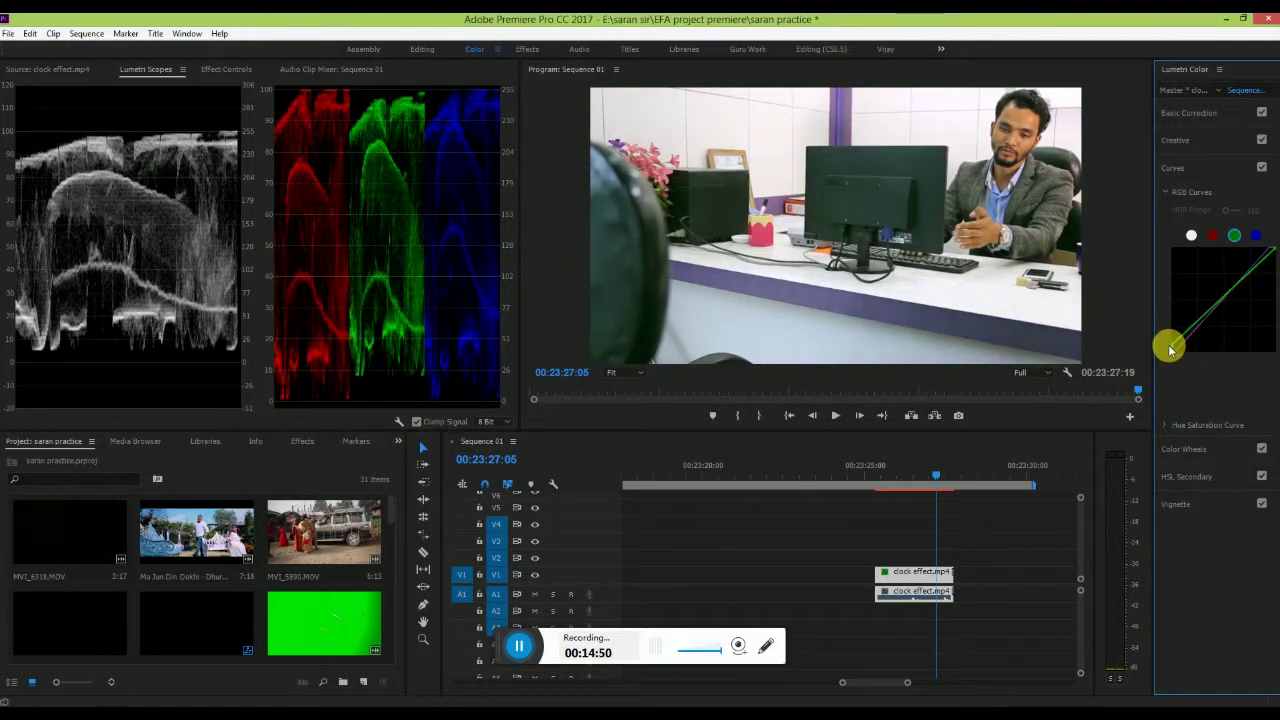
drag(1171, 350, 1170, 355)
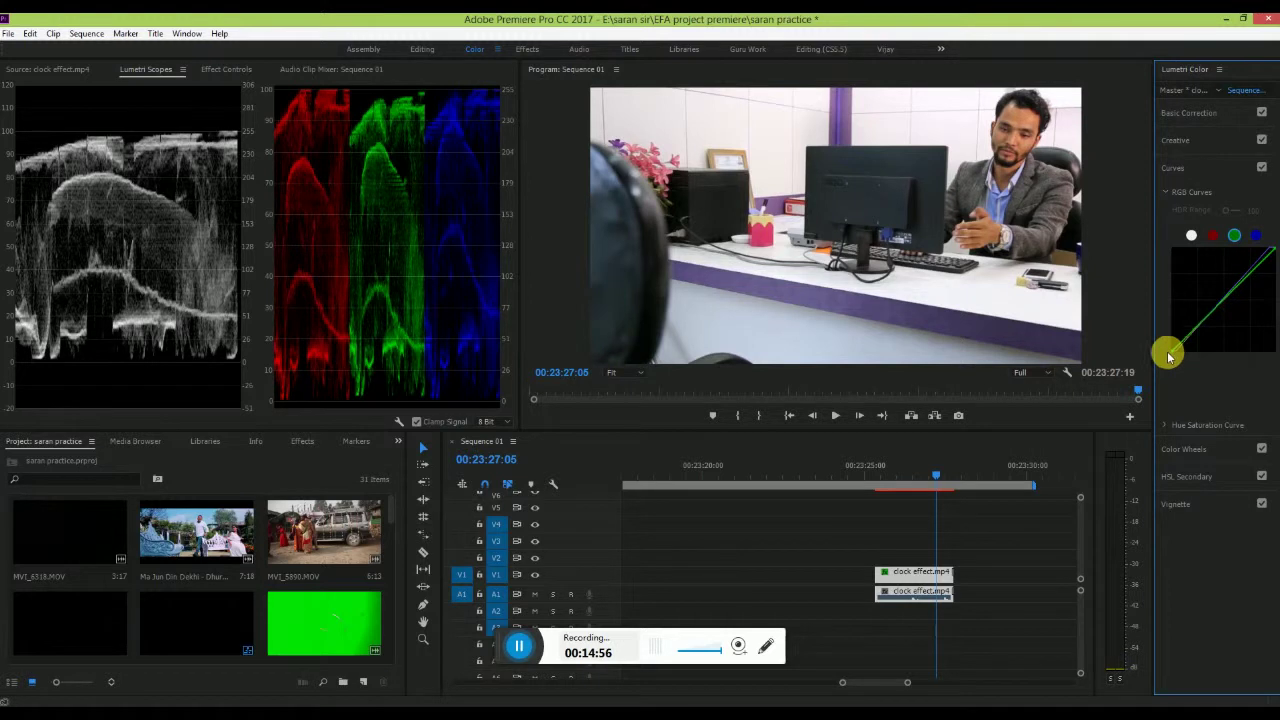
drag(1165, 351, 1163, 351)
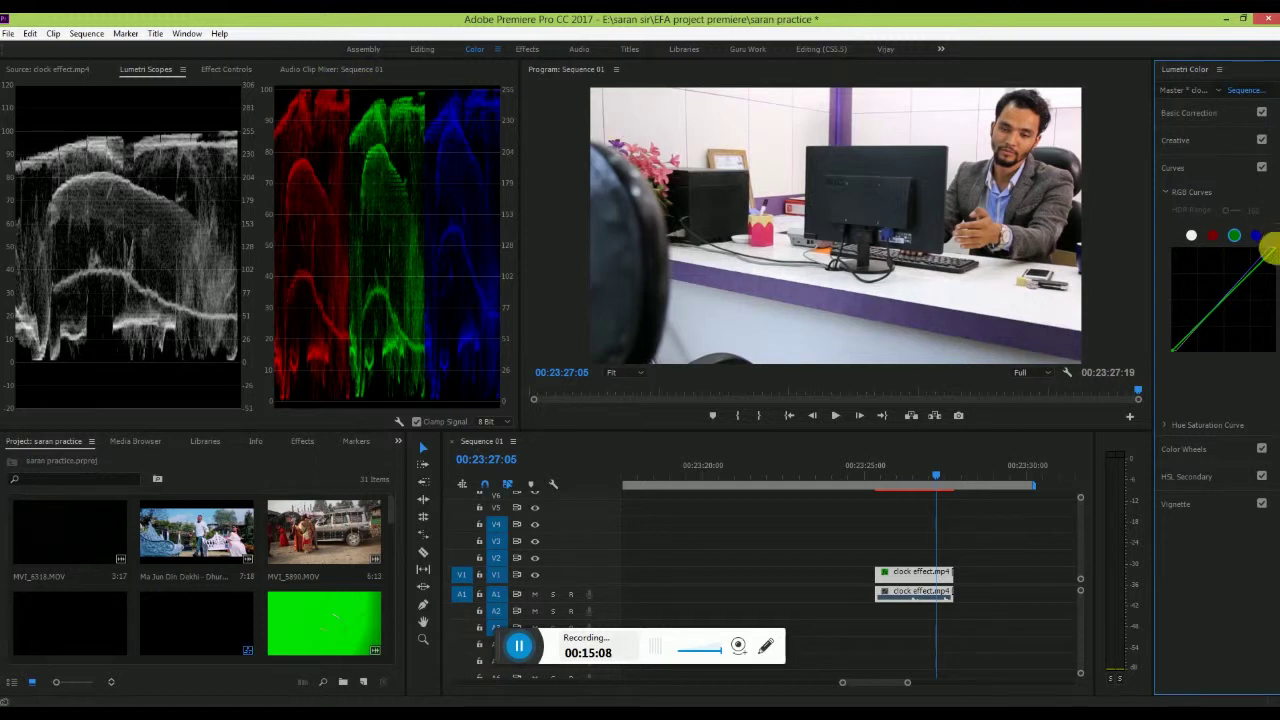
drag(1268, 248, 1274, 252)
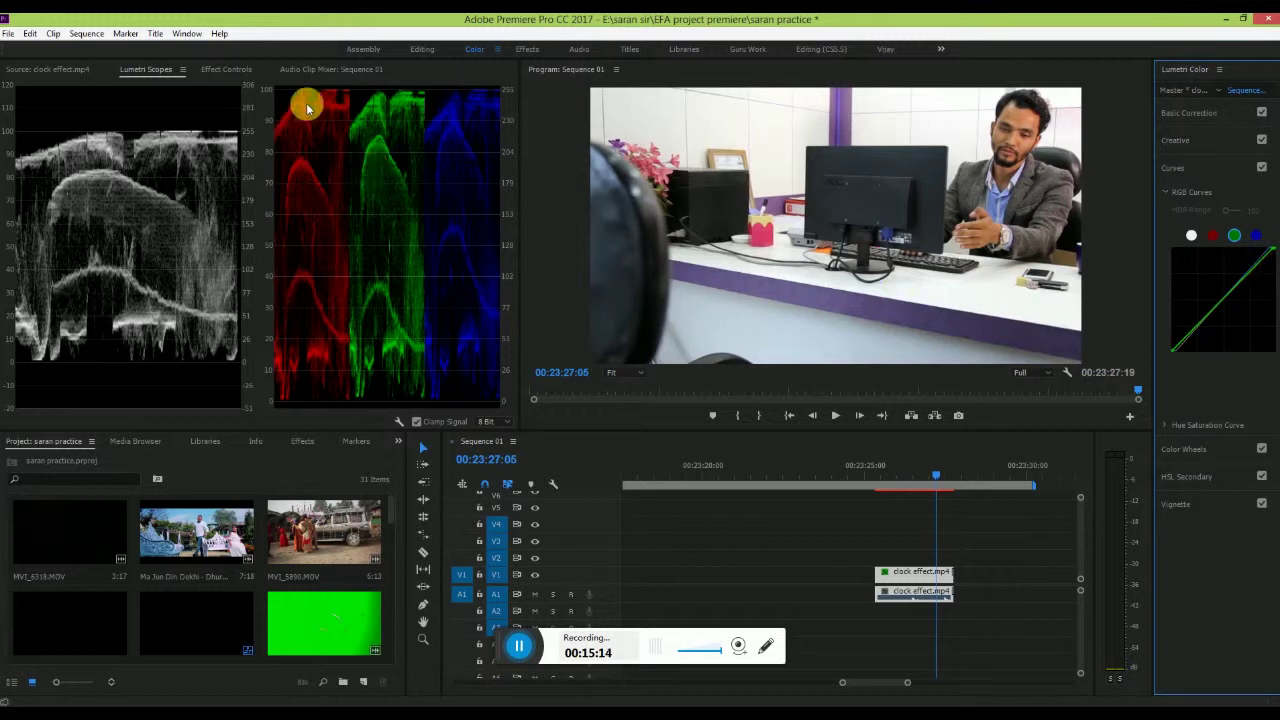
Bend the red curve slightly upward in the shadows, then reshape the blue channel curve.
click(1213, 235)
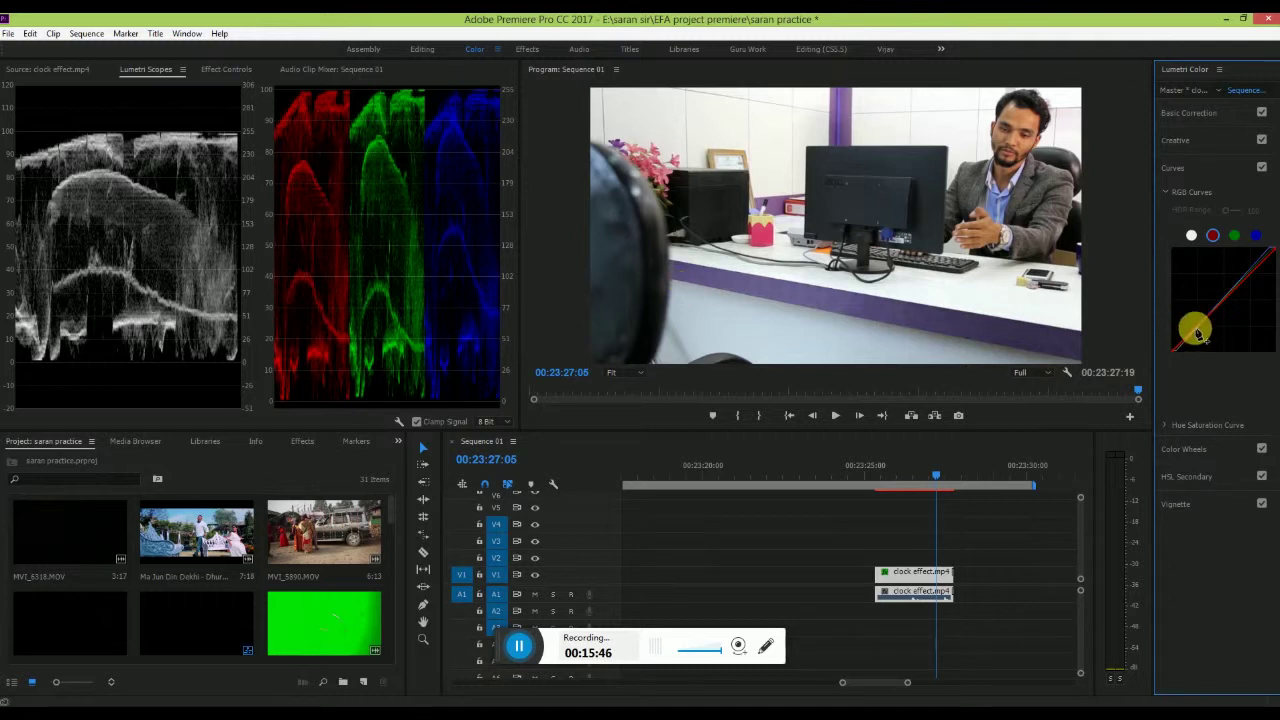
drag(1197, 334, 1197, 330)
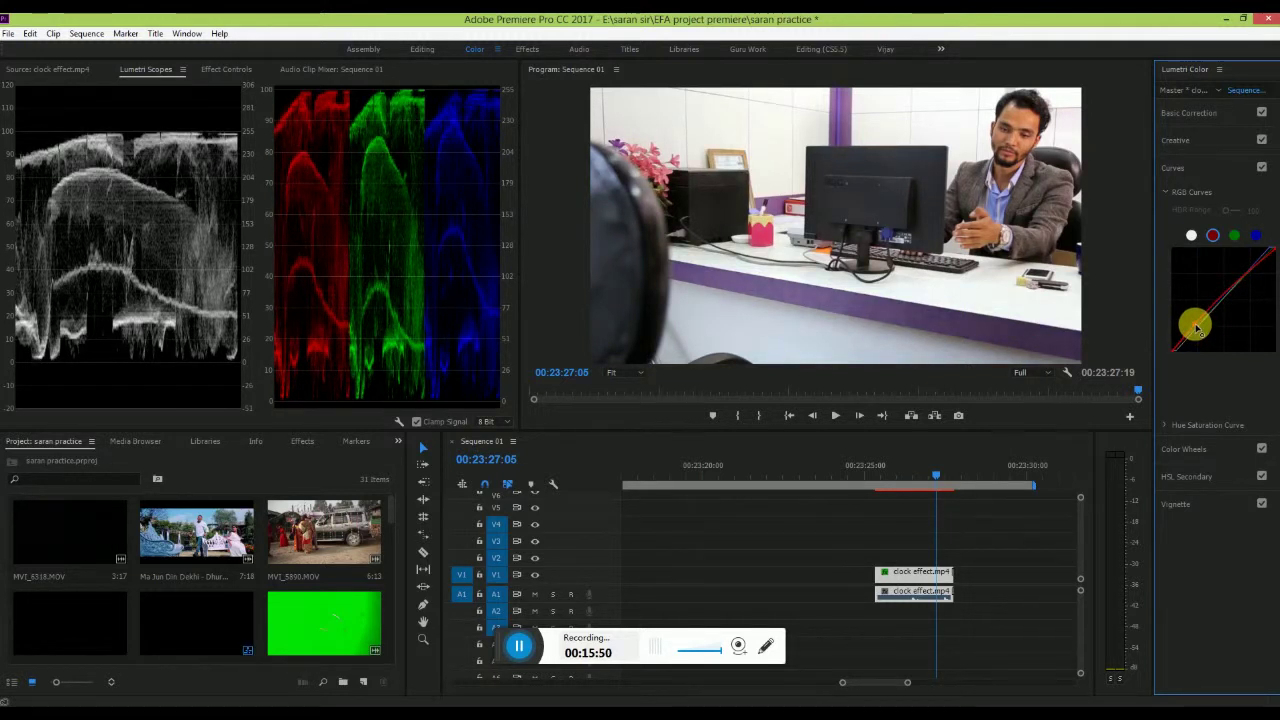
drag(1197, 328, 1195, 327)
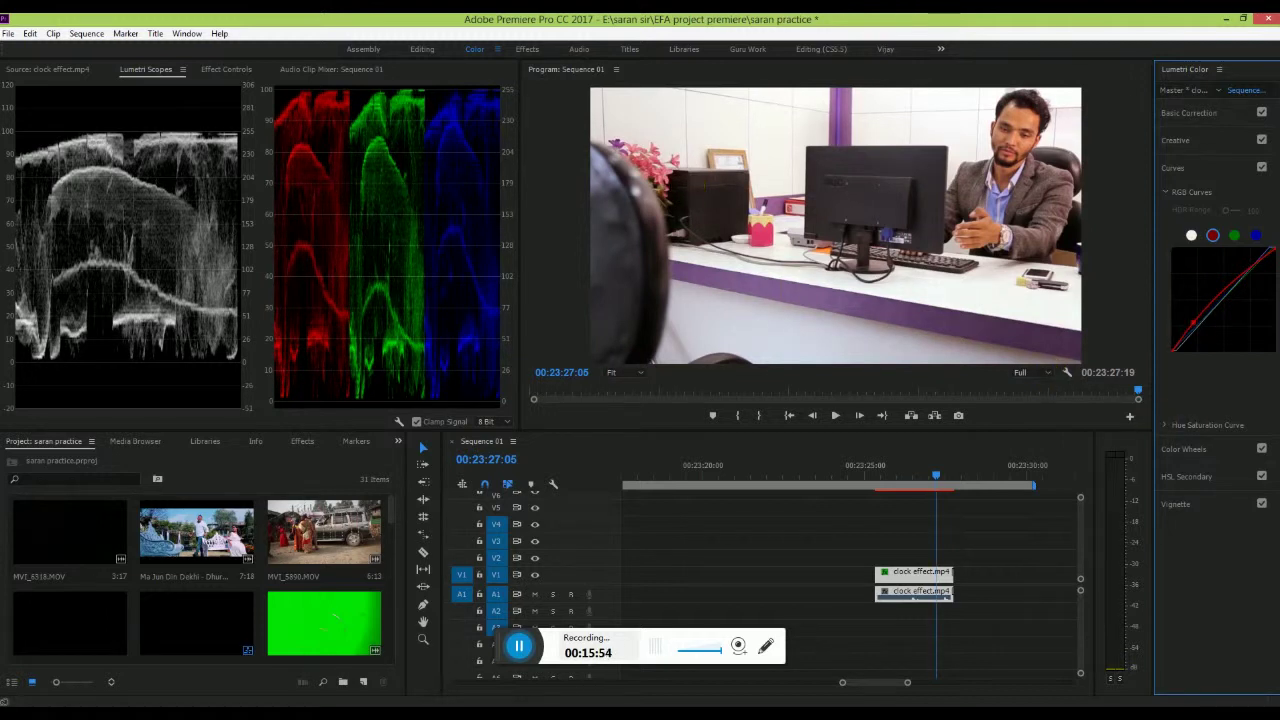
click(1256, 235)
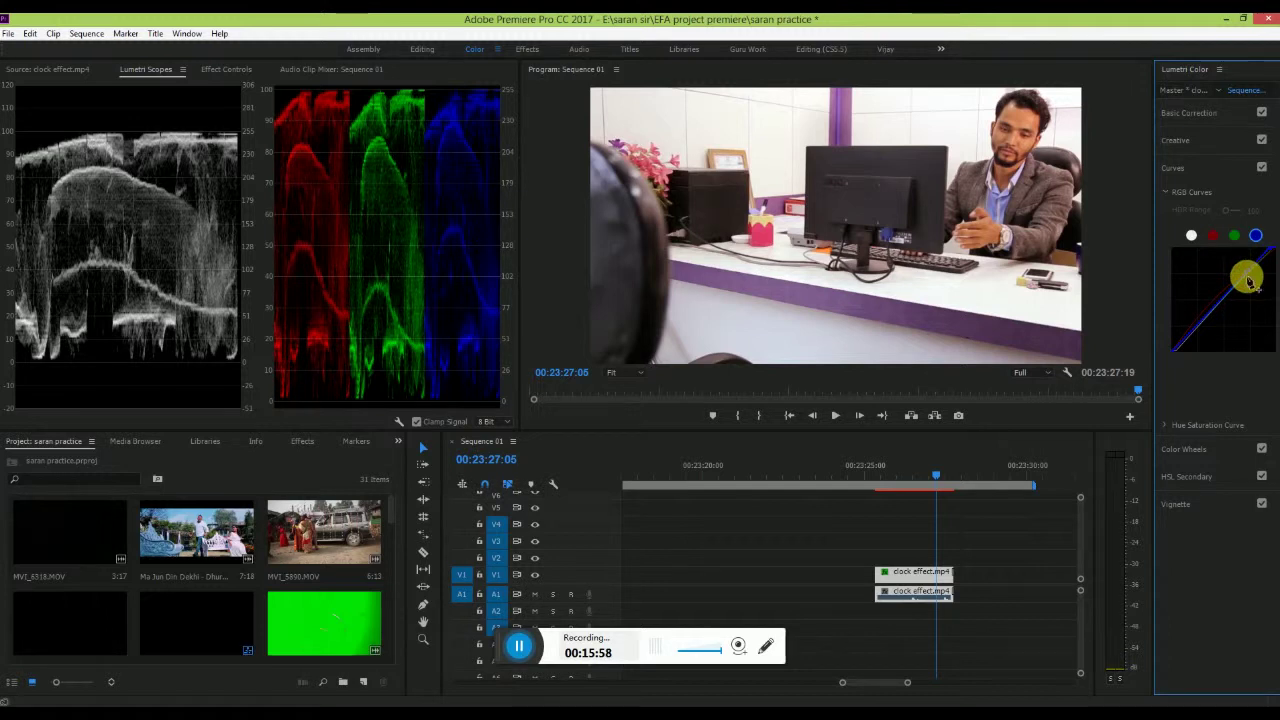
drag(1249, 274, 1255, 276)
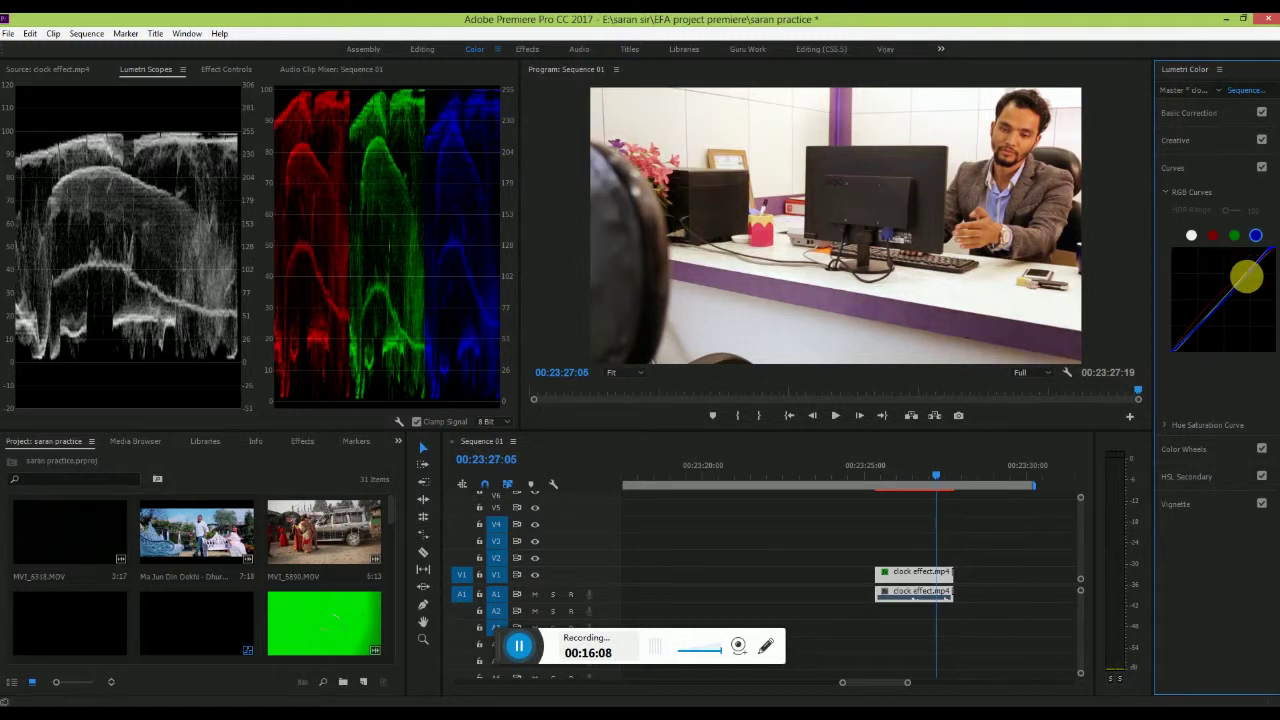
drag(1250, 285, 1247, 284)
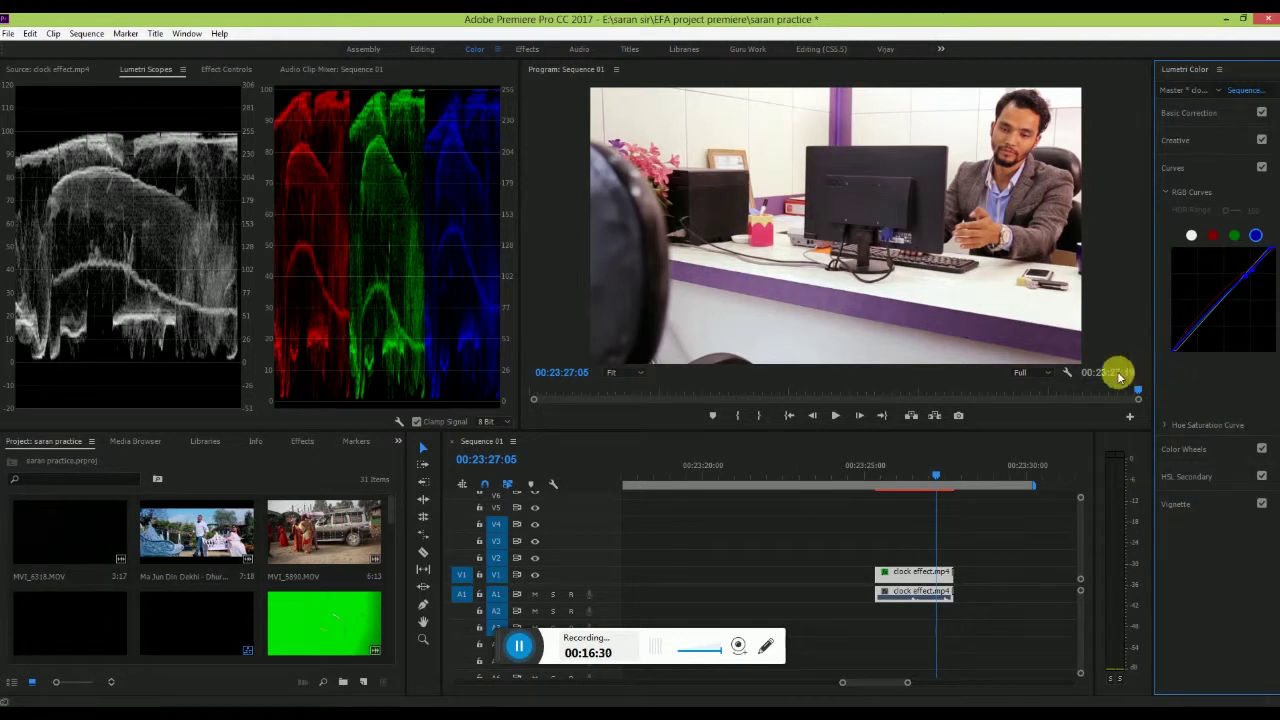
Add Vectorscope HLS to the Lumetri Scopes beneath the waveform and RGB parade.
right_click(400, 421)
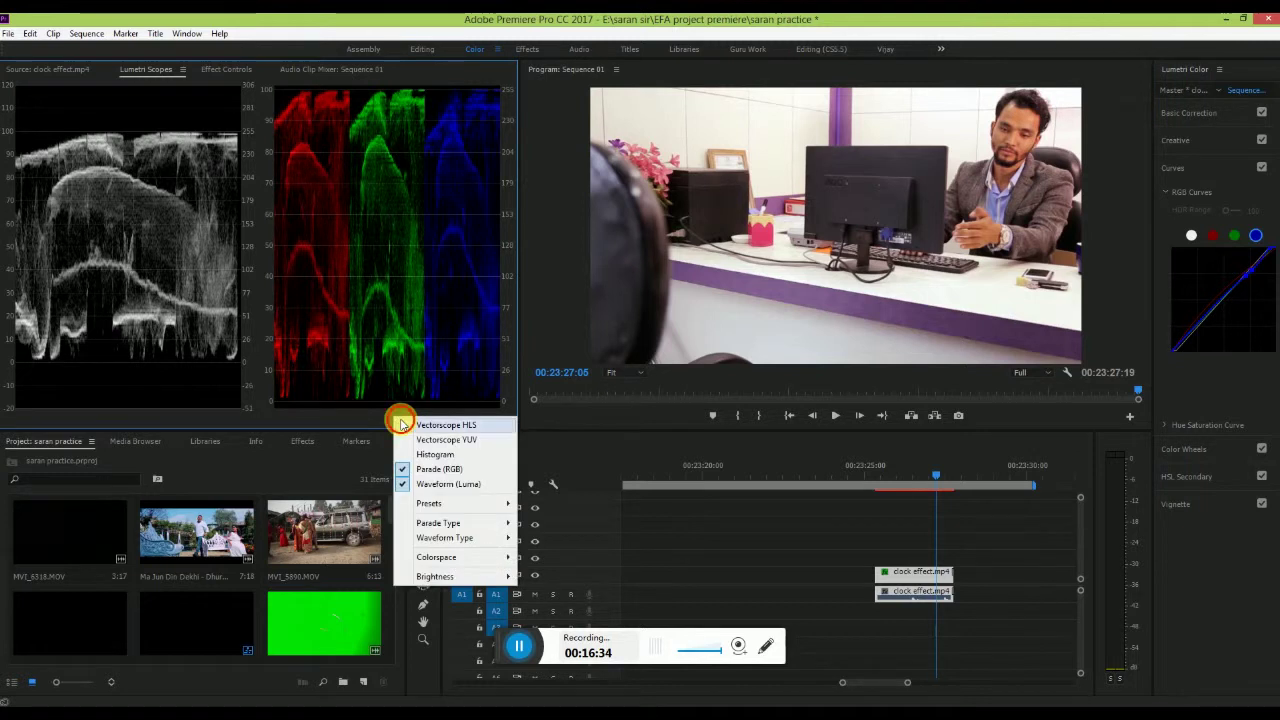
click(401, 424)
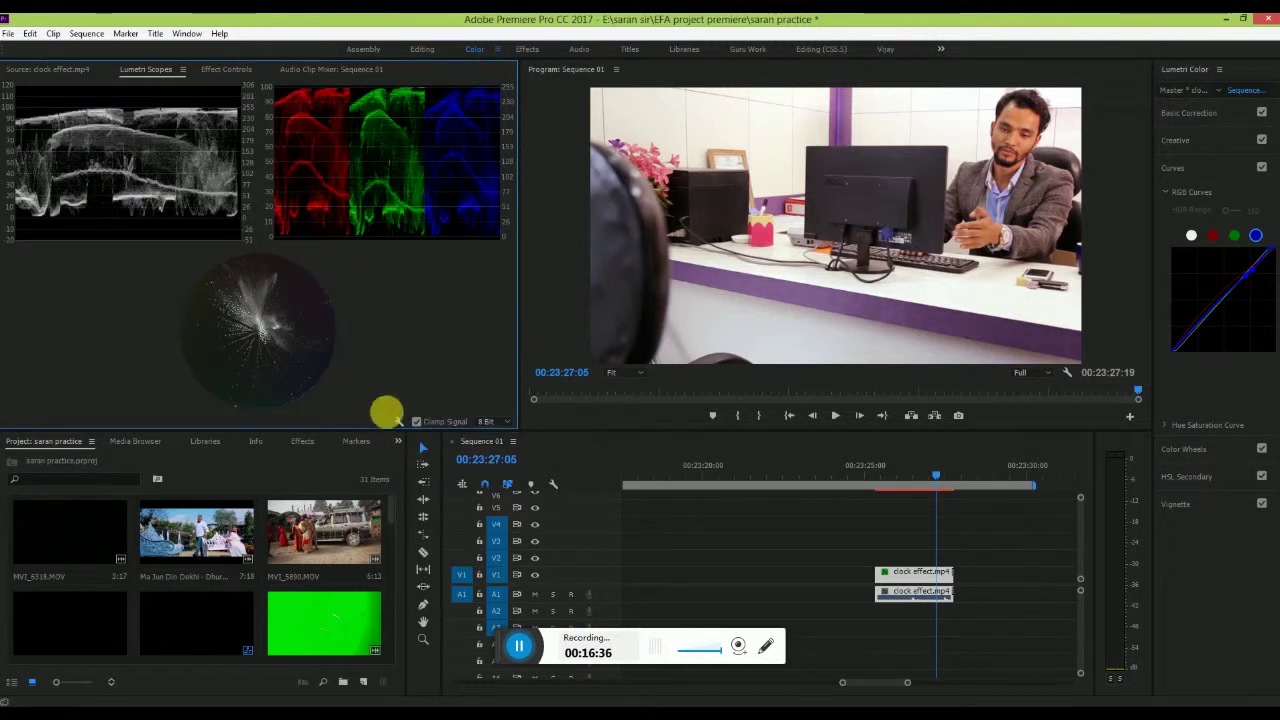
click(397, 421)
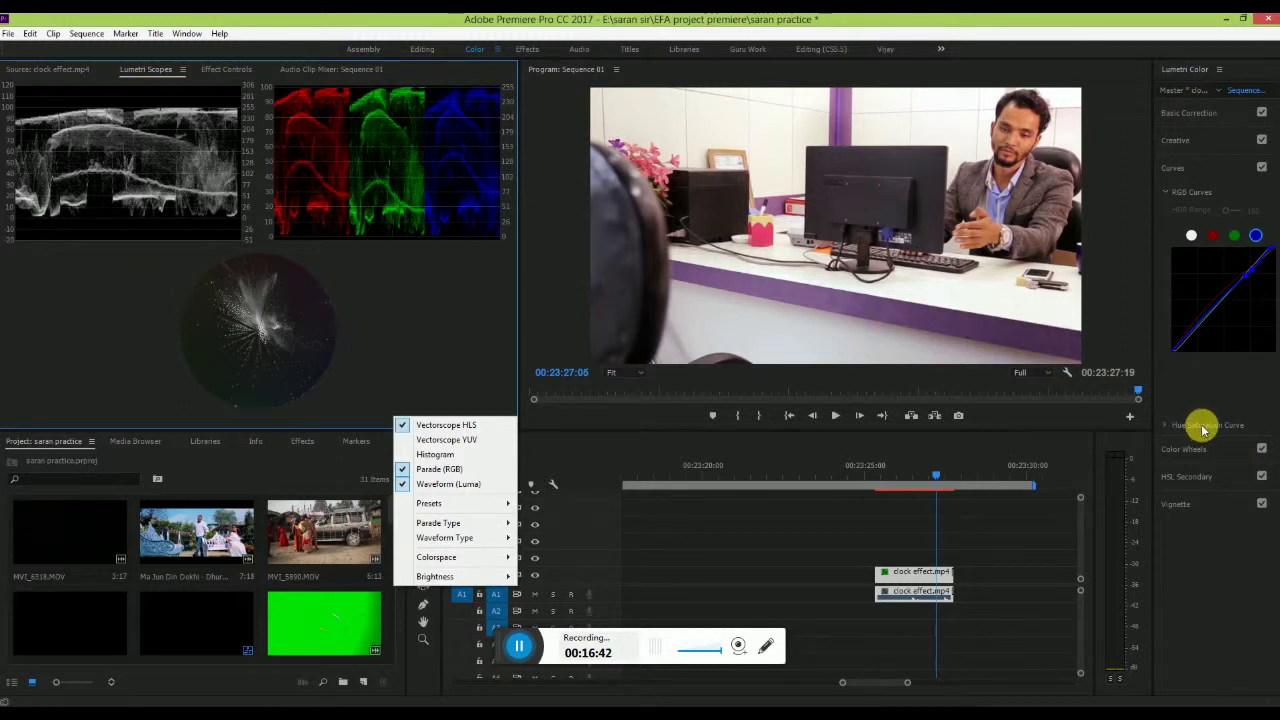
click(1203, 430)
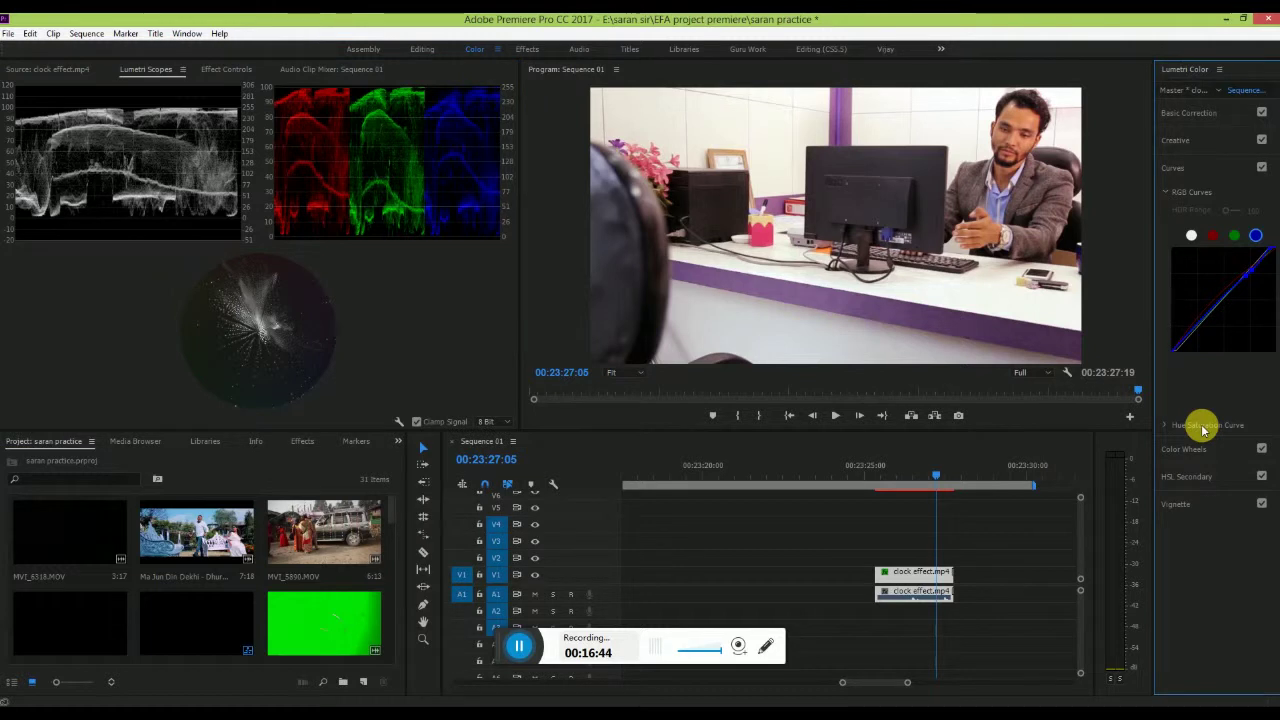
click(1178, 425)
Expand the Hue Saturation Curve in Lumetri Color and pick the blue hue on its wheel.
click(1178, 425)
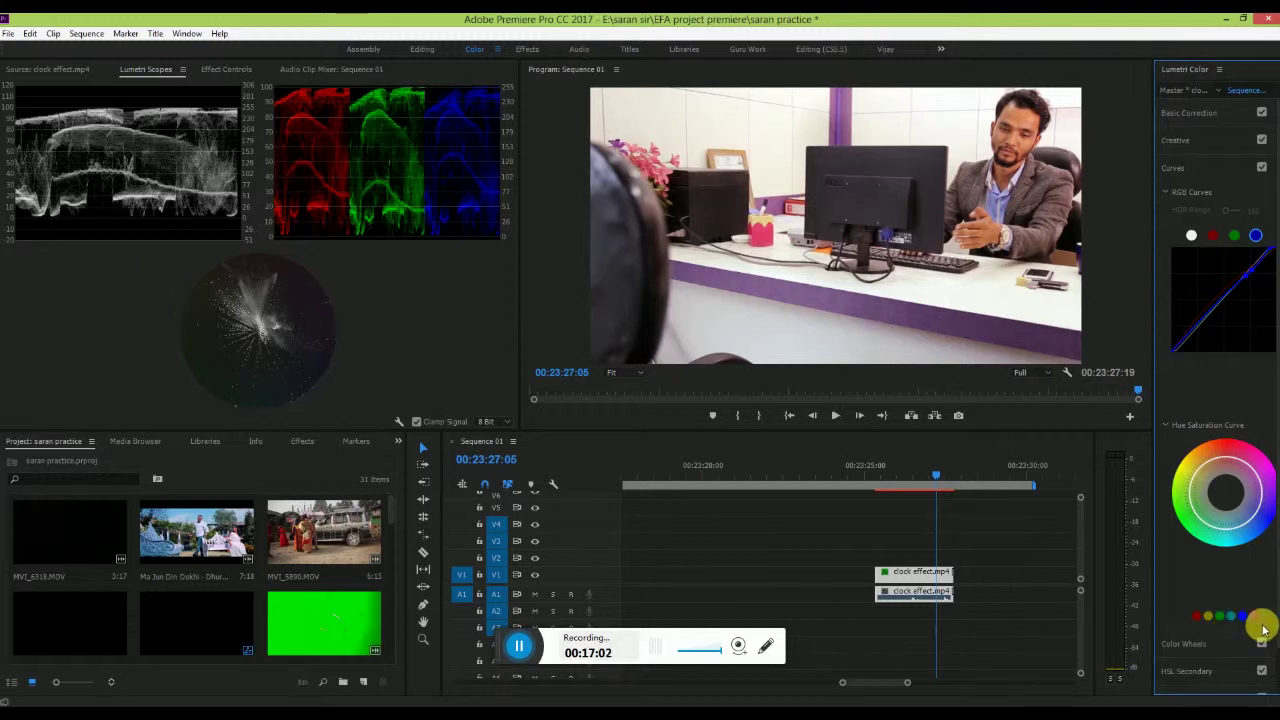
click(1242, 615)
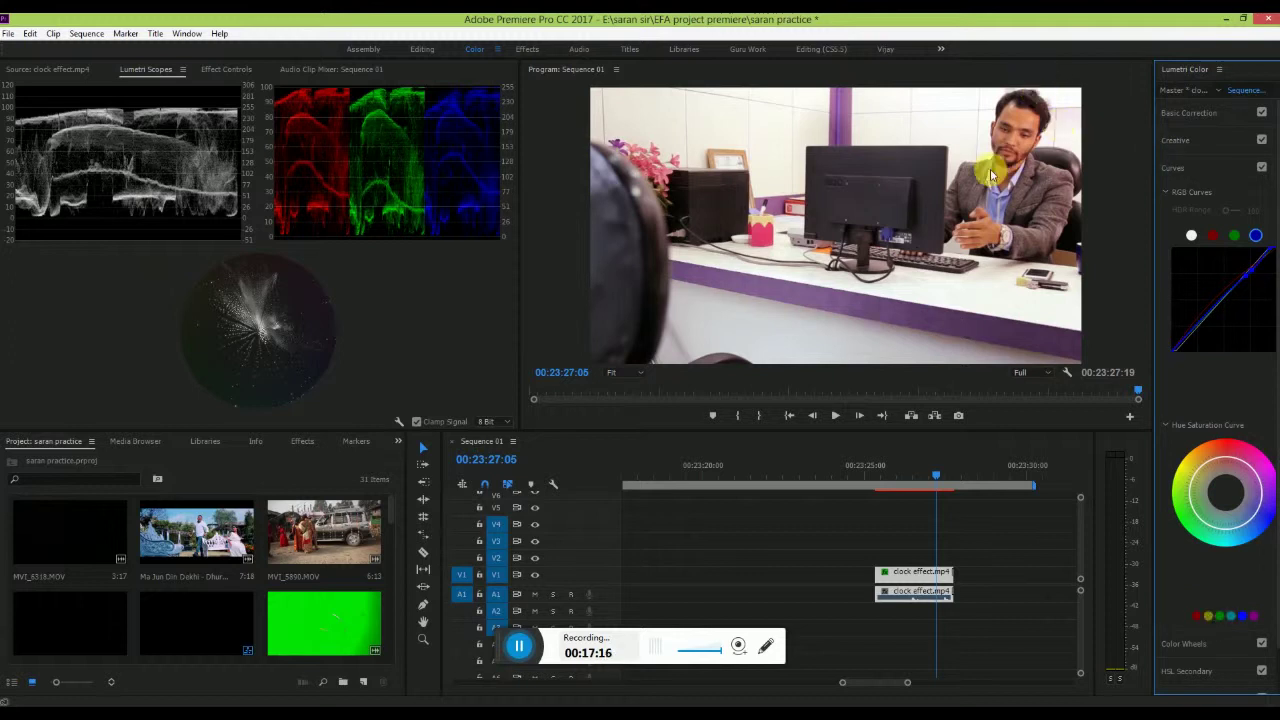
click(399, 425)
click(399, 425)
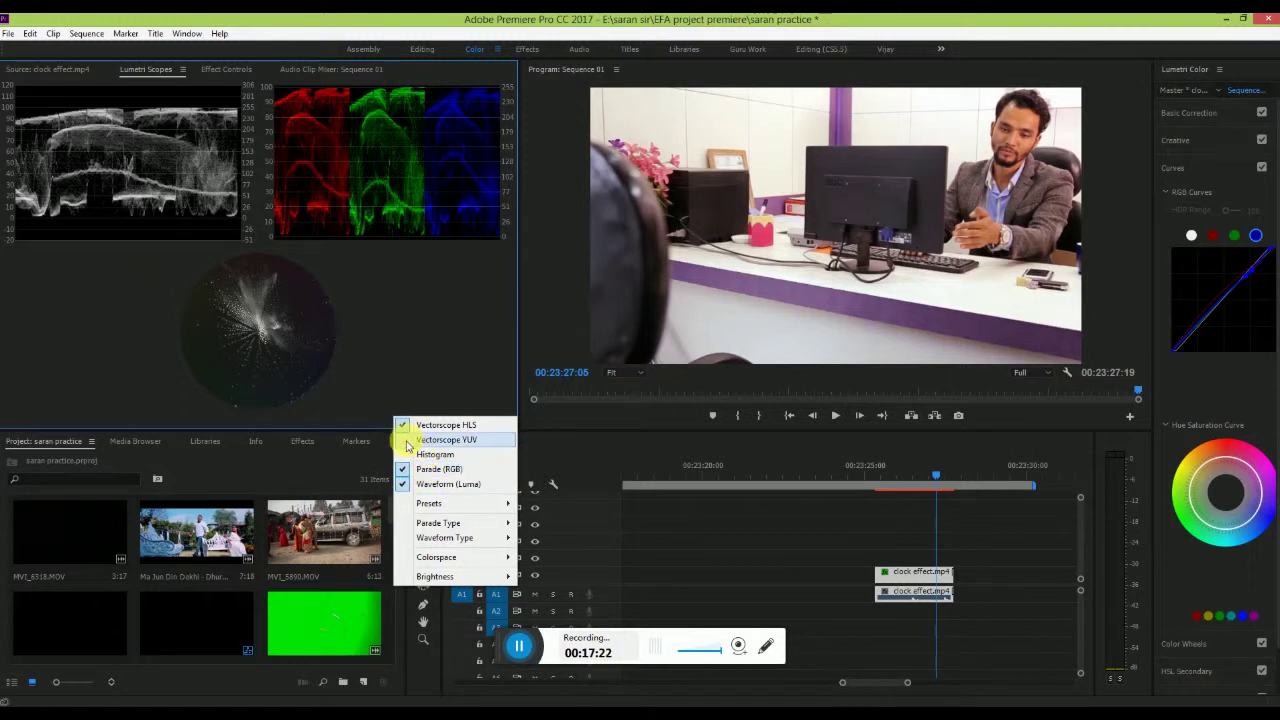
Add Vectorscope YUV beside the HLS vectorscope, giving four scopes in total.
click(408, 441)
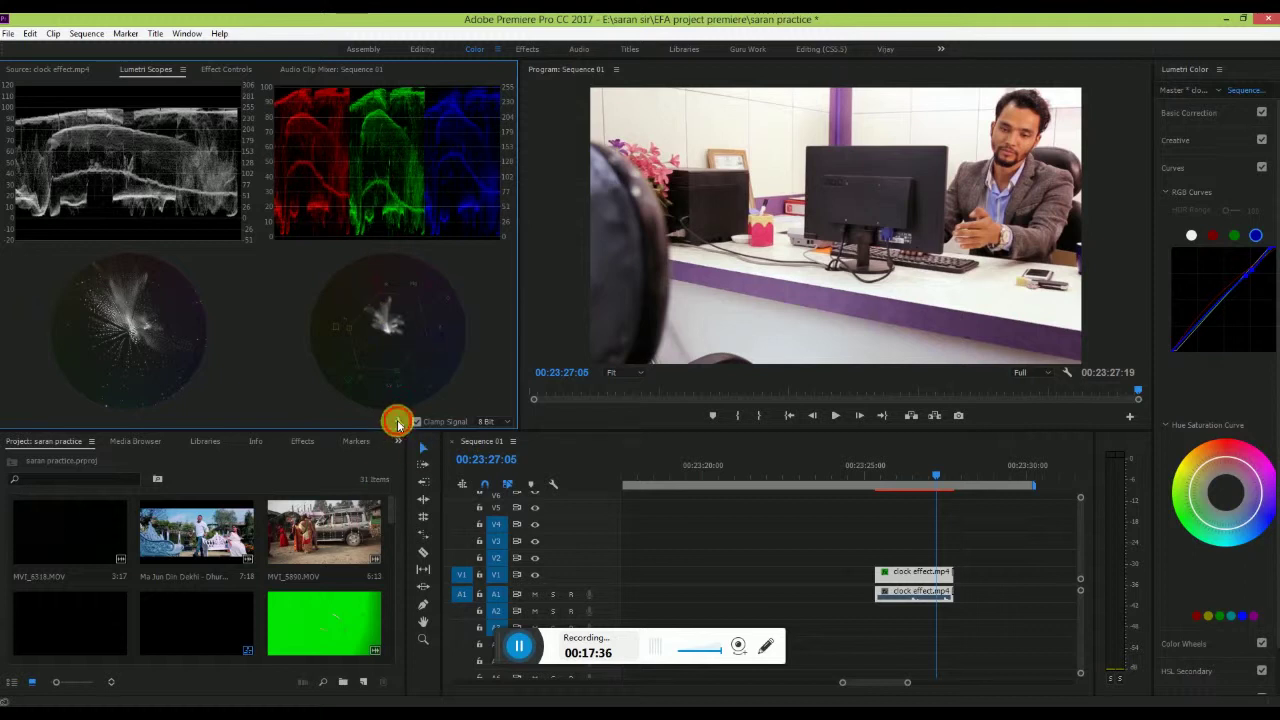
right_click(394, 420)
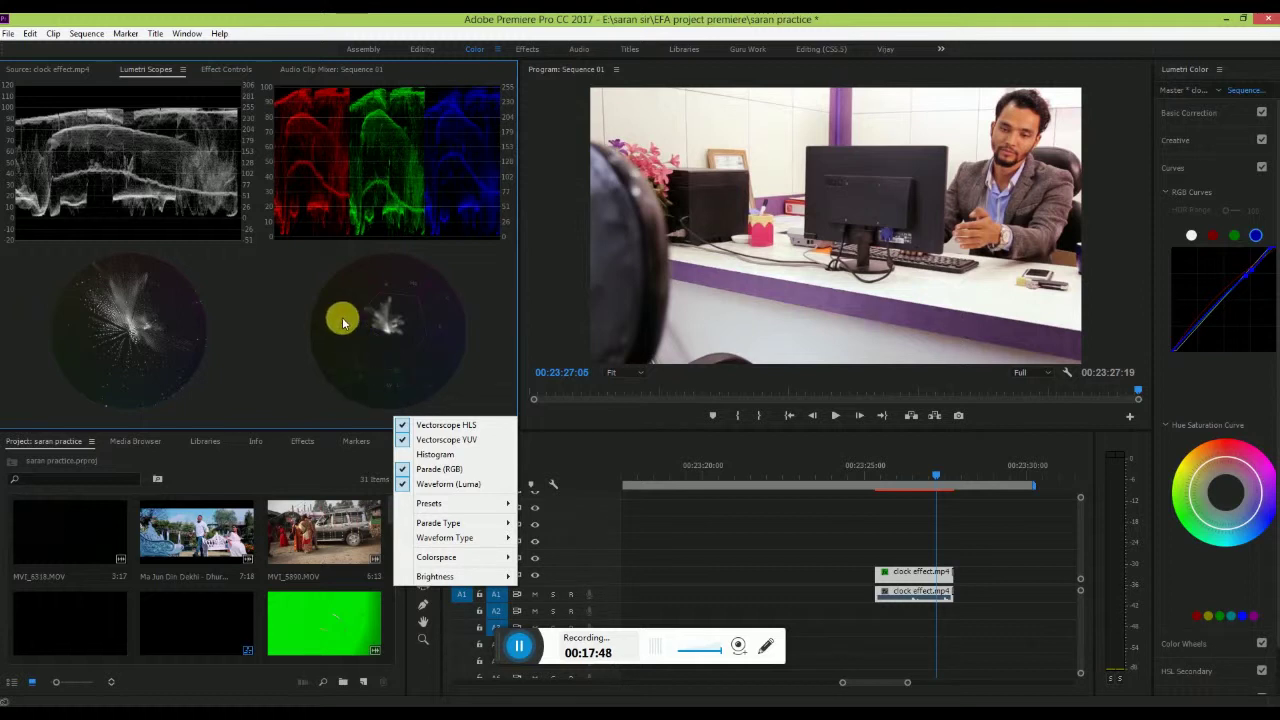
mouse_move(1278, 718)
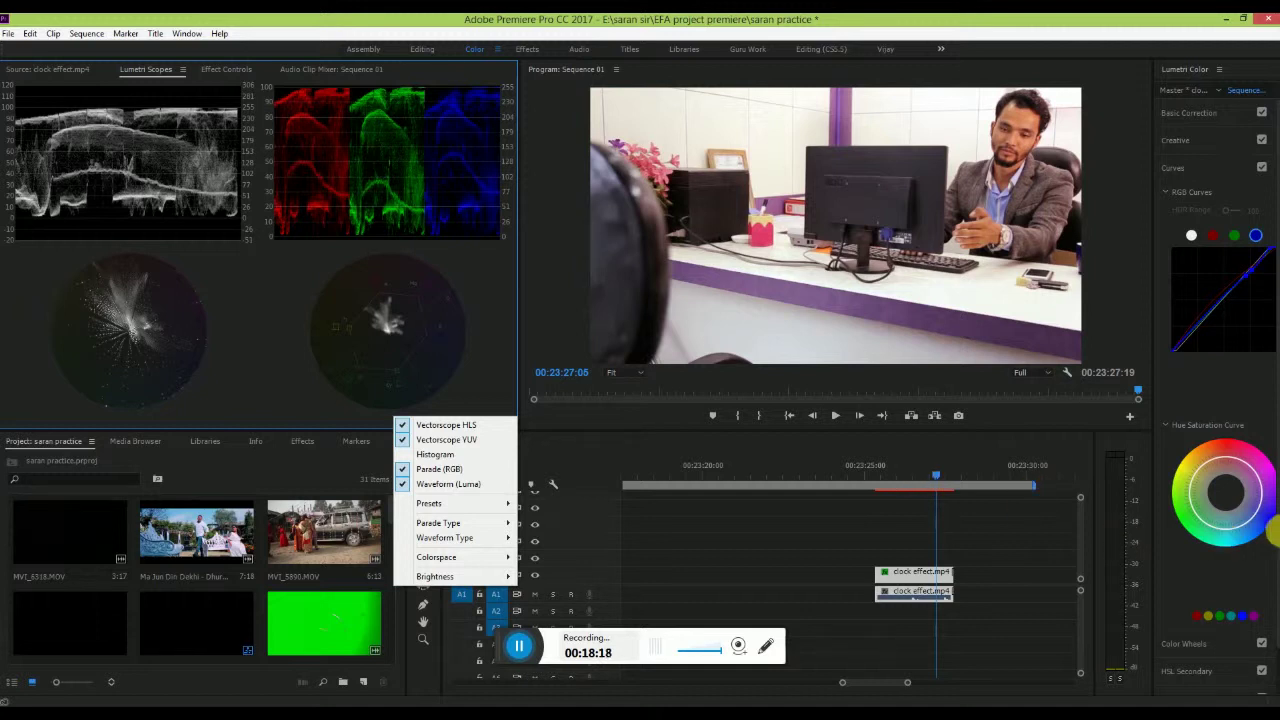
click(1245, 616)
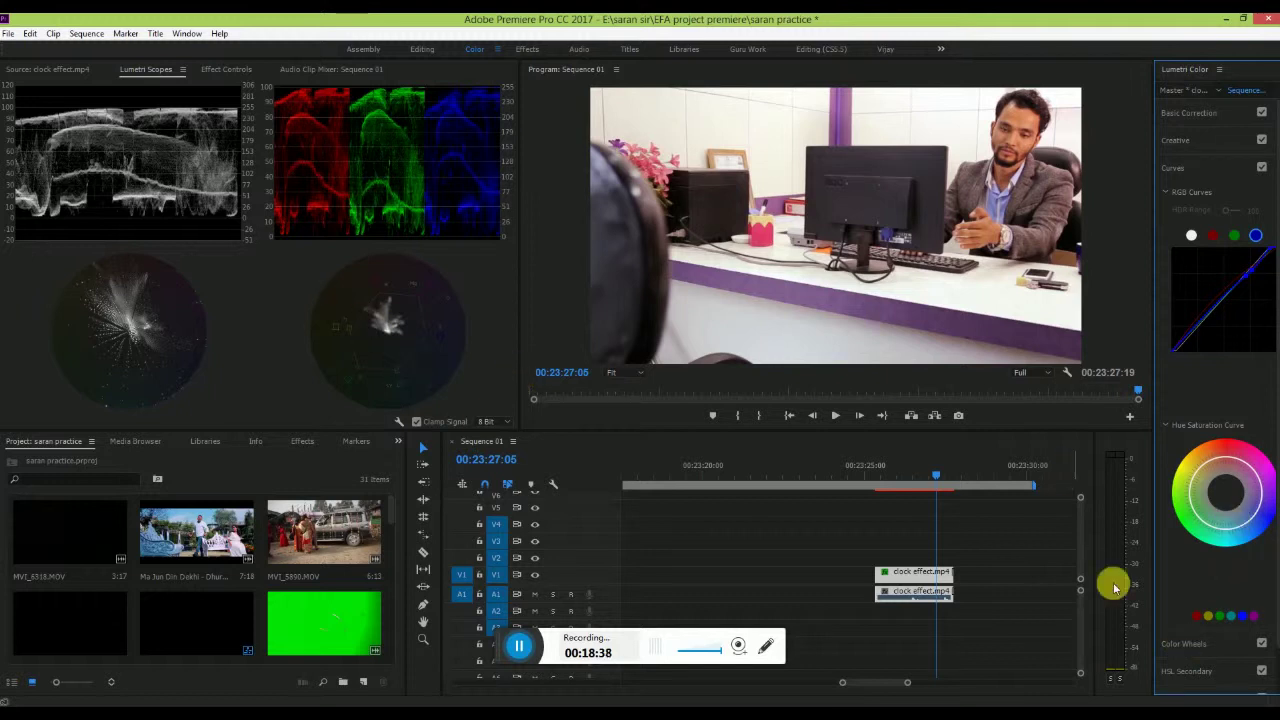
Add several control points to the hue-saturation wheel and push the curve's right side outward.
click(1258, 522)
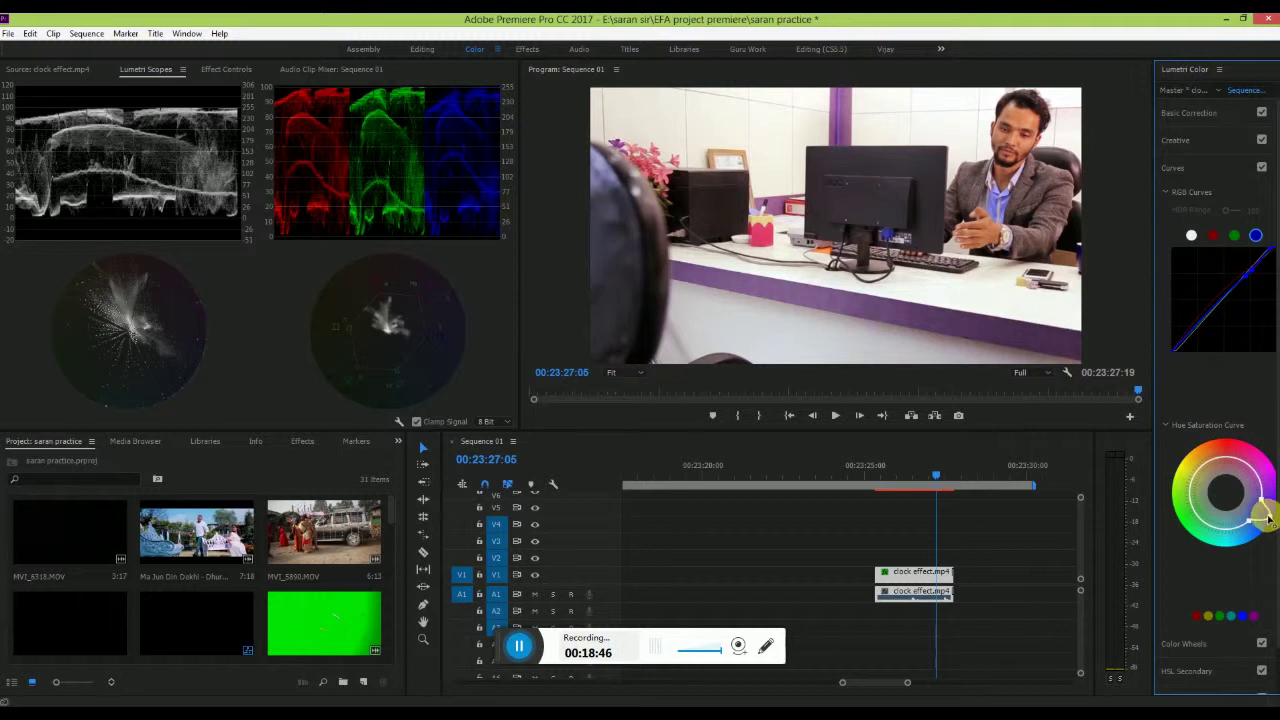
mouse_move(1266, 518)
mouse_down()
mouse_move(1244, 514)
mouse_move(1274, 510)
mouse_move(1272, 527)
mouse_up()
drag(1268, 526, 1267, 521)
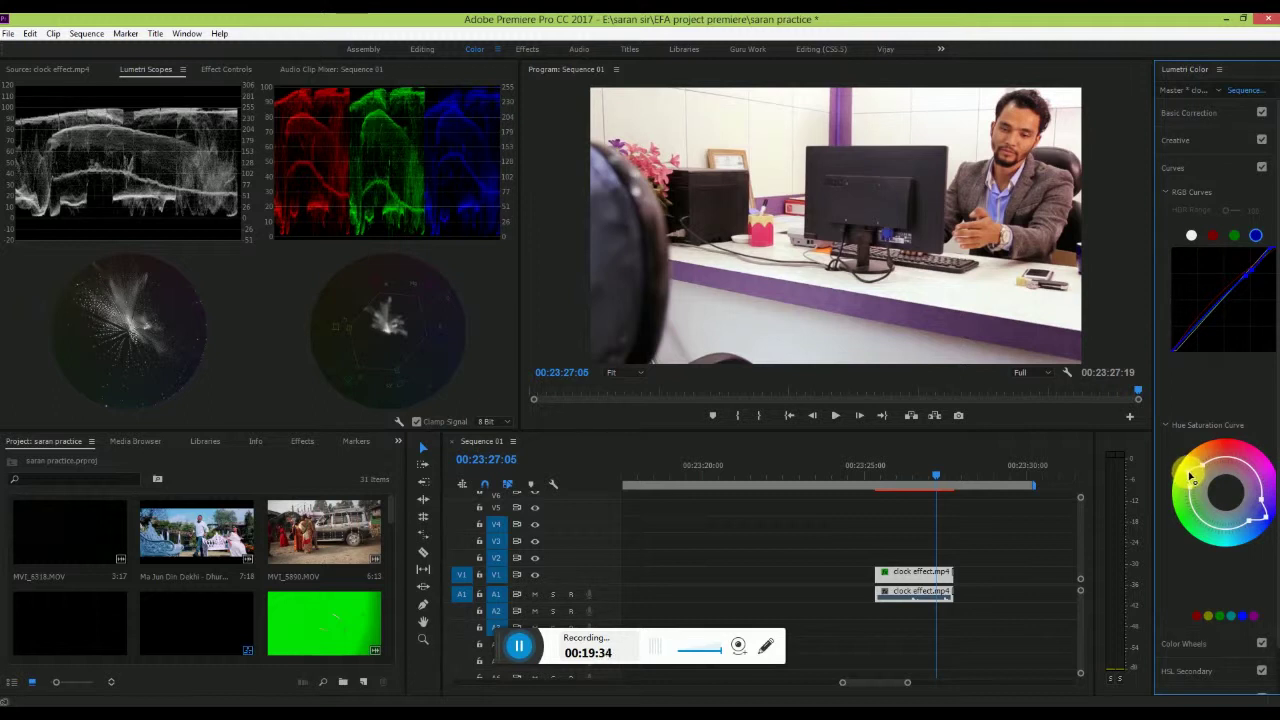
drag(1200, 476, 1208, 480)
drag(1262, 480, 1274, 468)
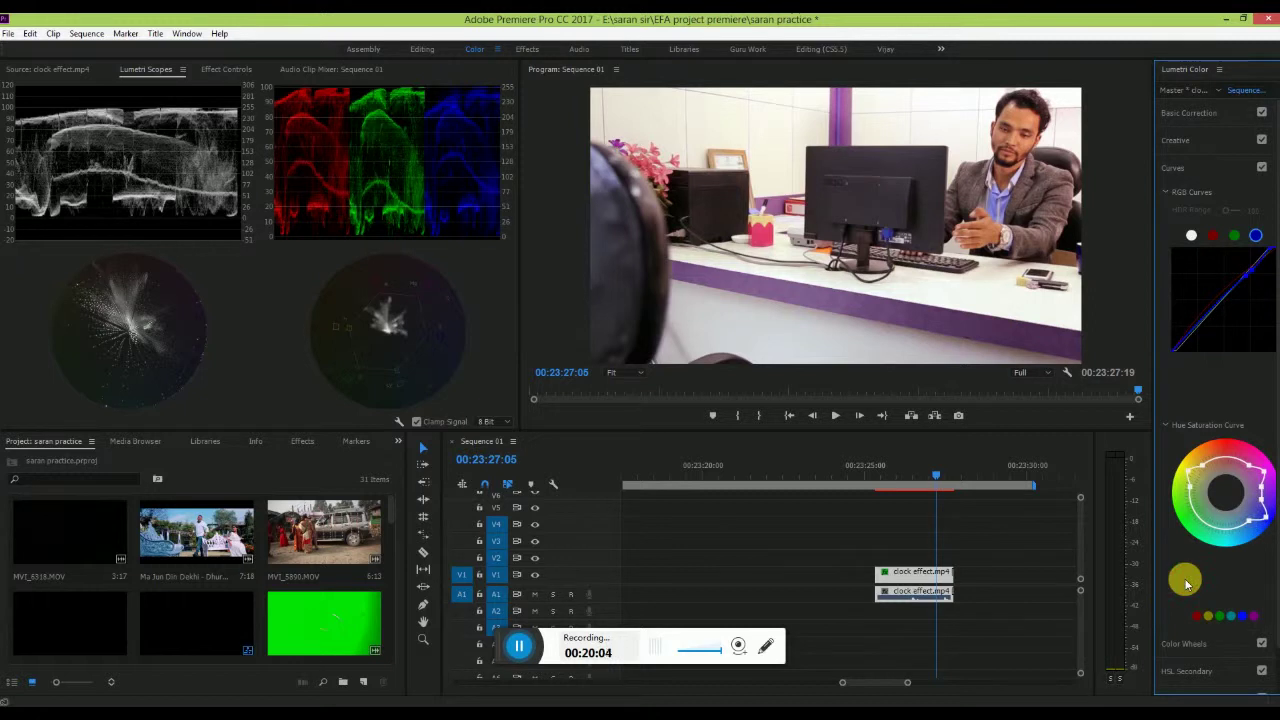
click(1195, 644)
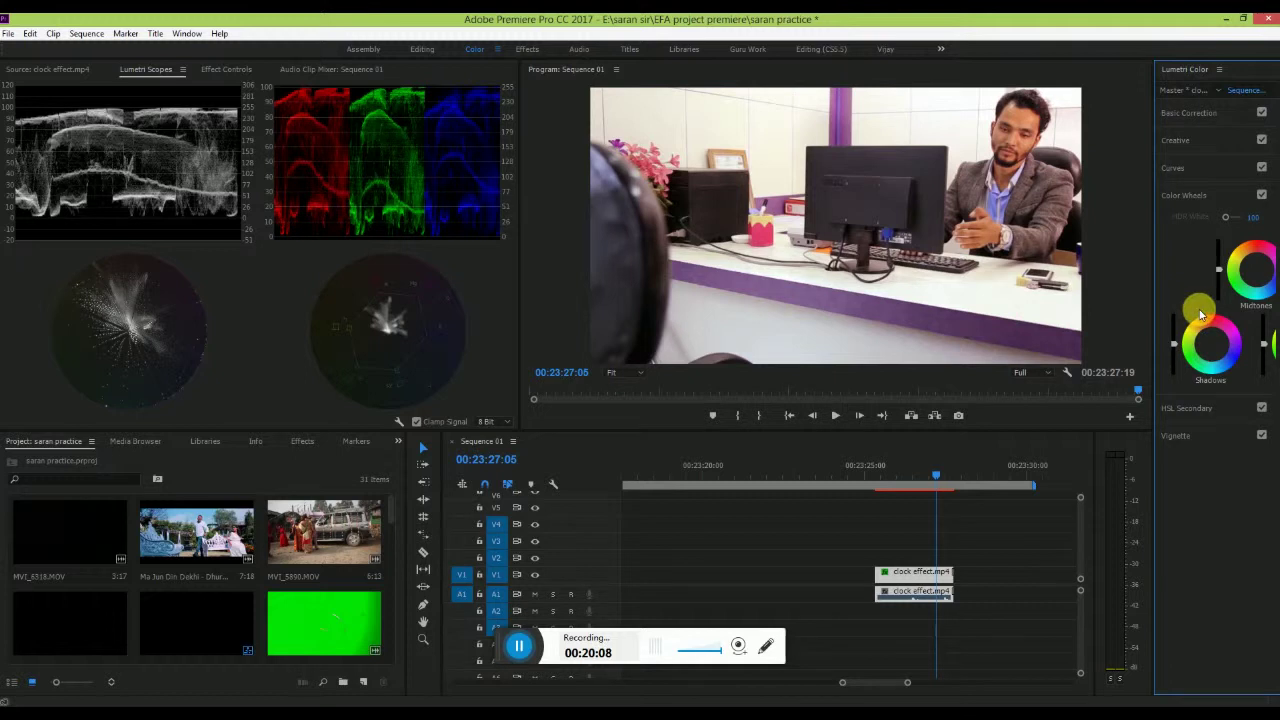
click(1192, 165)
scroll(1222, 563, down, 1)
scroll(1222, 563, down, 1)
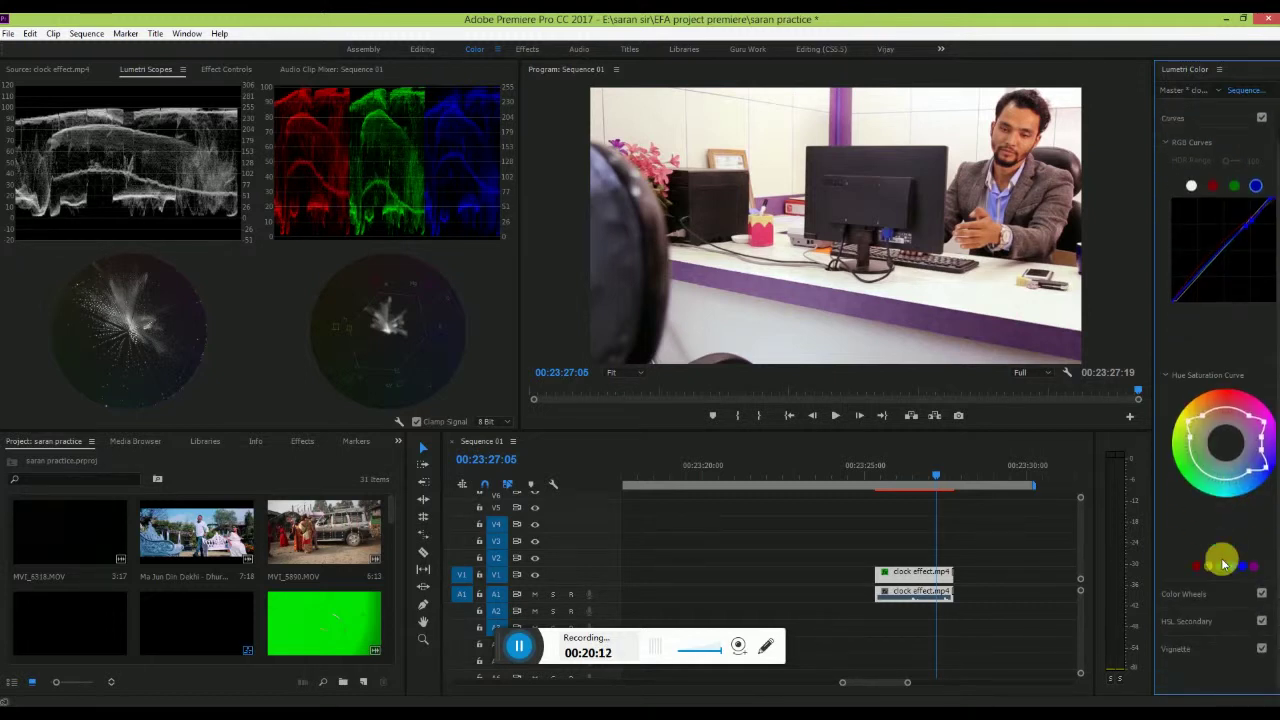
scroll(1222, 563, up, 2)
scroll(1222, 563, up, 1)
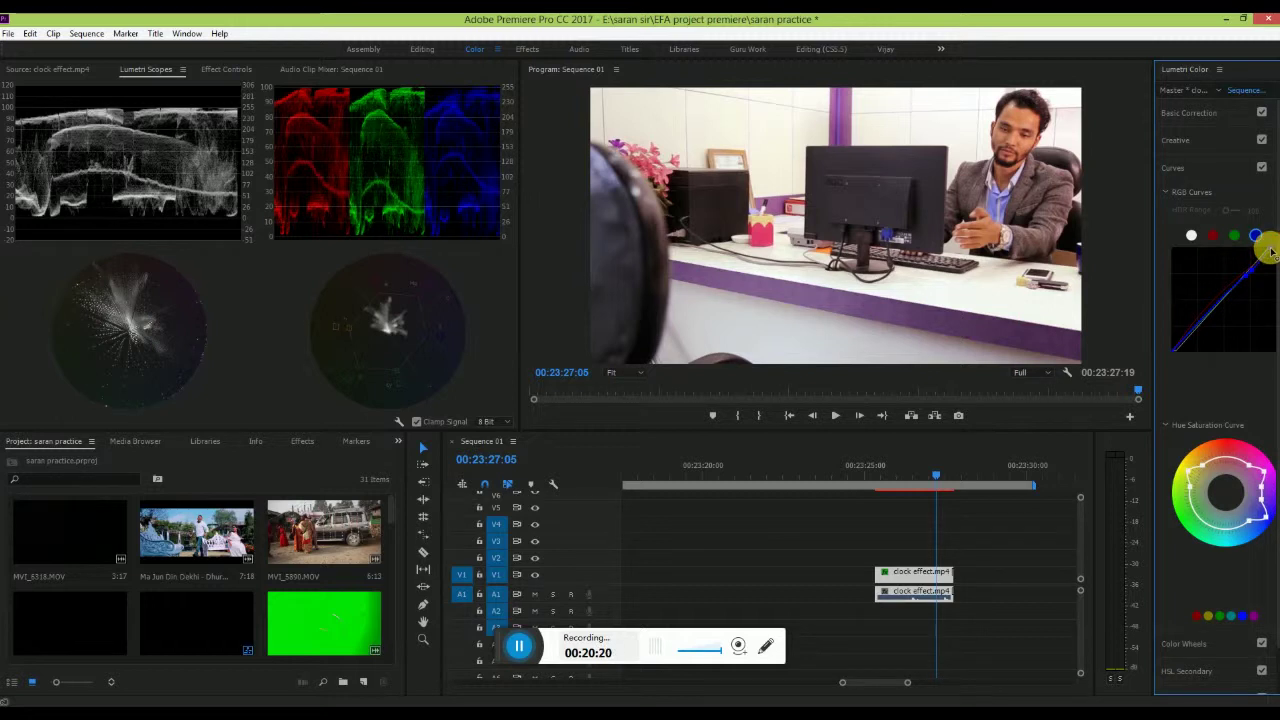
Try reshaping the blue curve's top endpoint a few frames later, then return it to the top-right corner.
drag(1268, 250, 1260, 250)
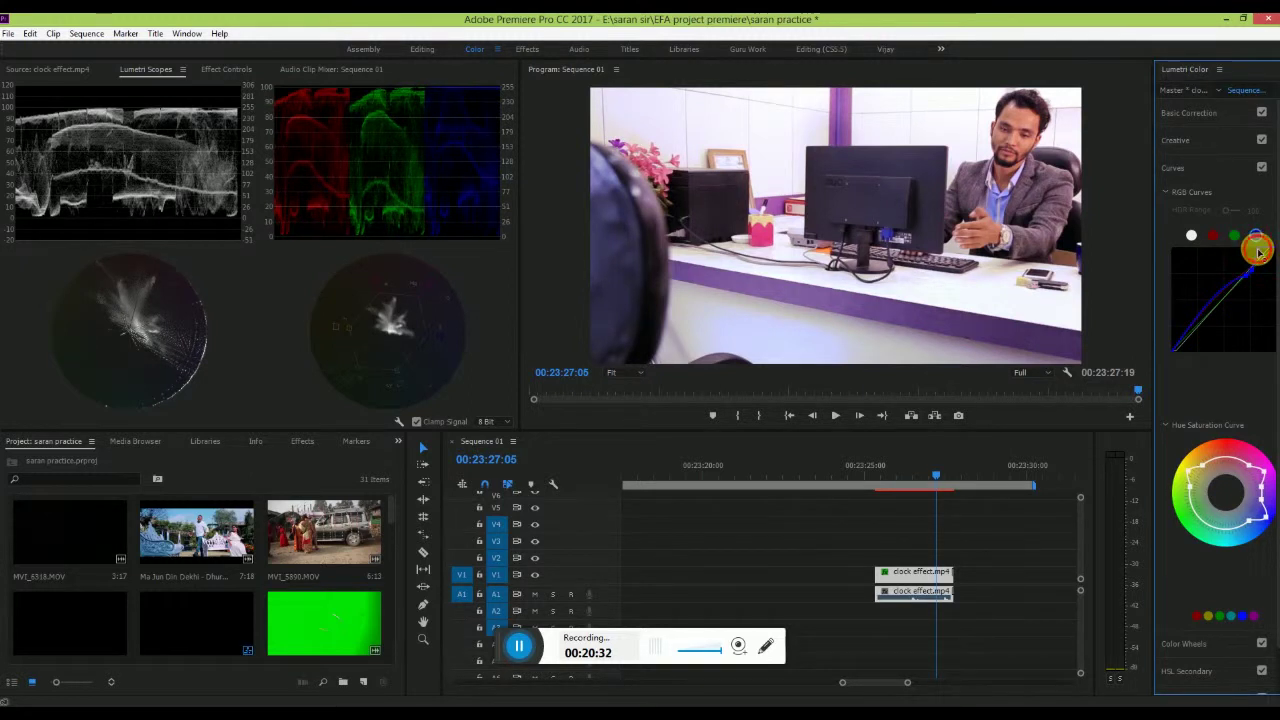
drag(1259, 251, 1266, 271)
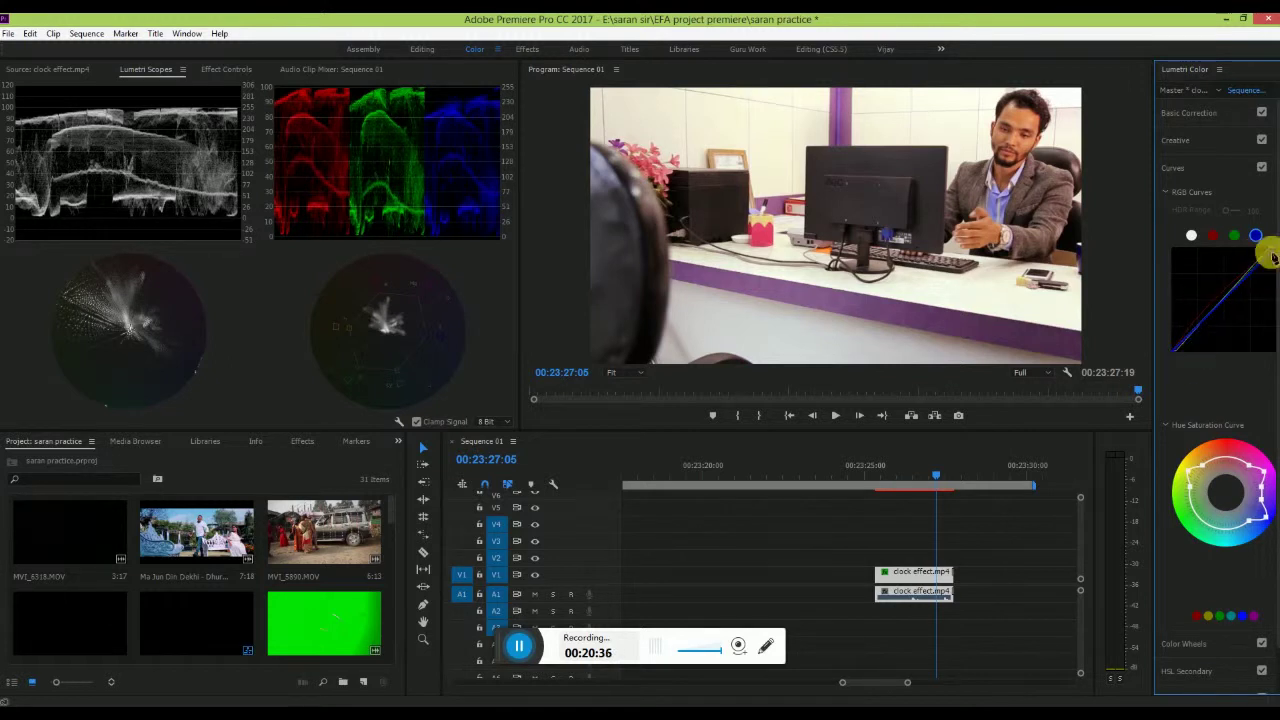
key(Right)
key(Right)
key(Right)
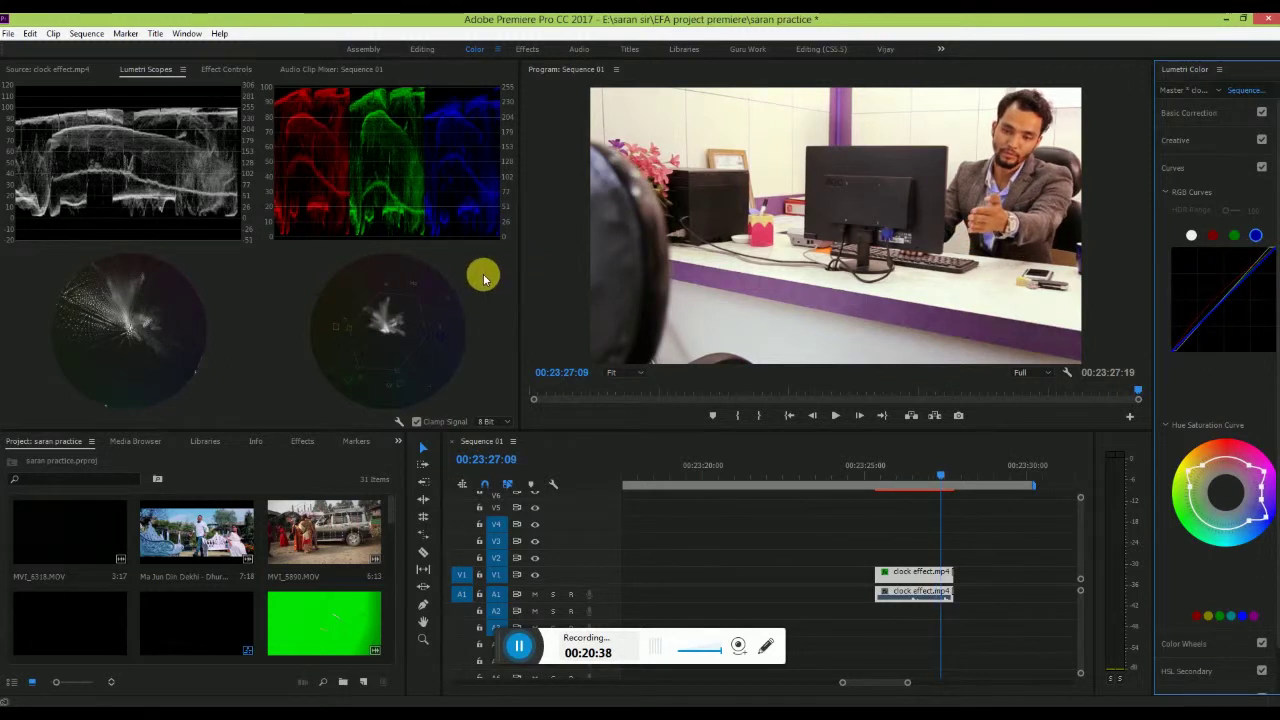
click(479, 290)
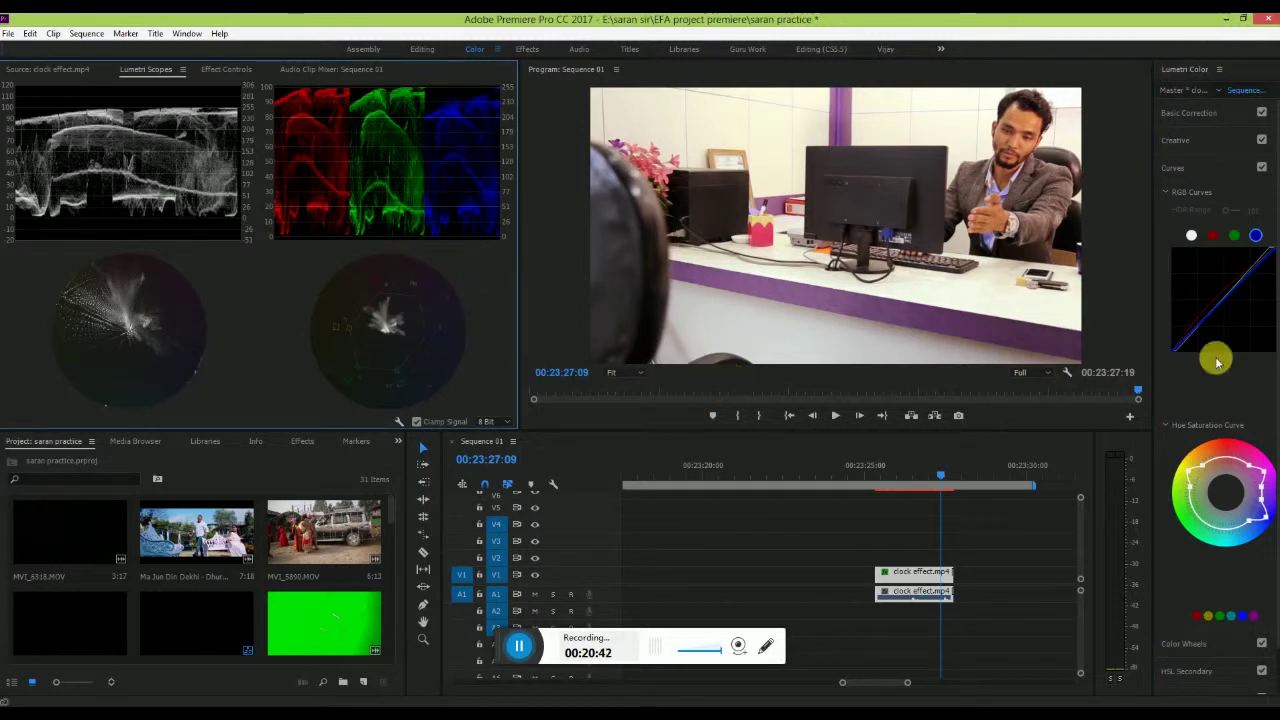
drag(1268, 250, 1211, 246)
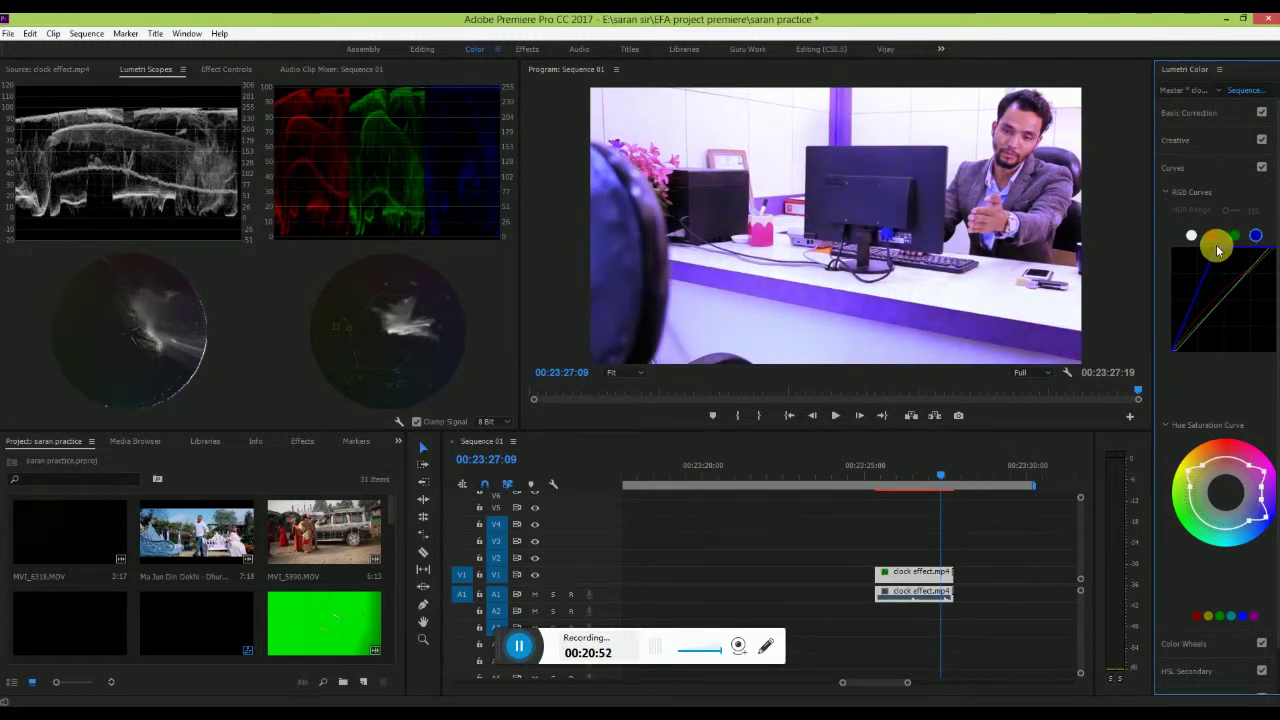
drag(1211, 246, 1268, 244)
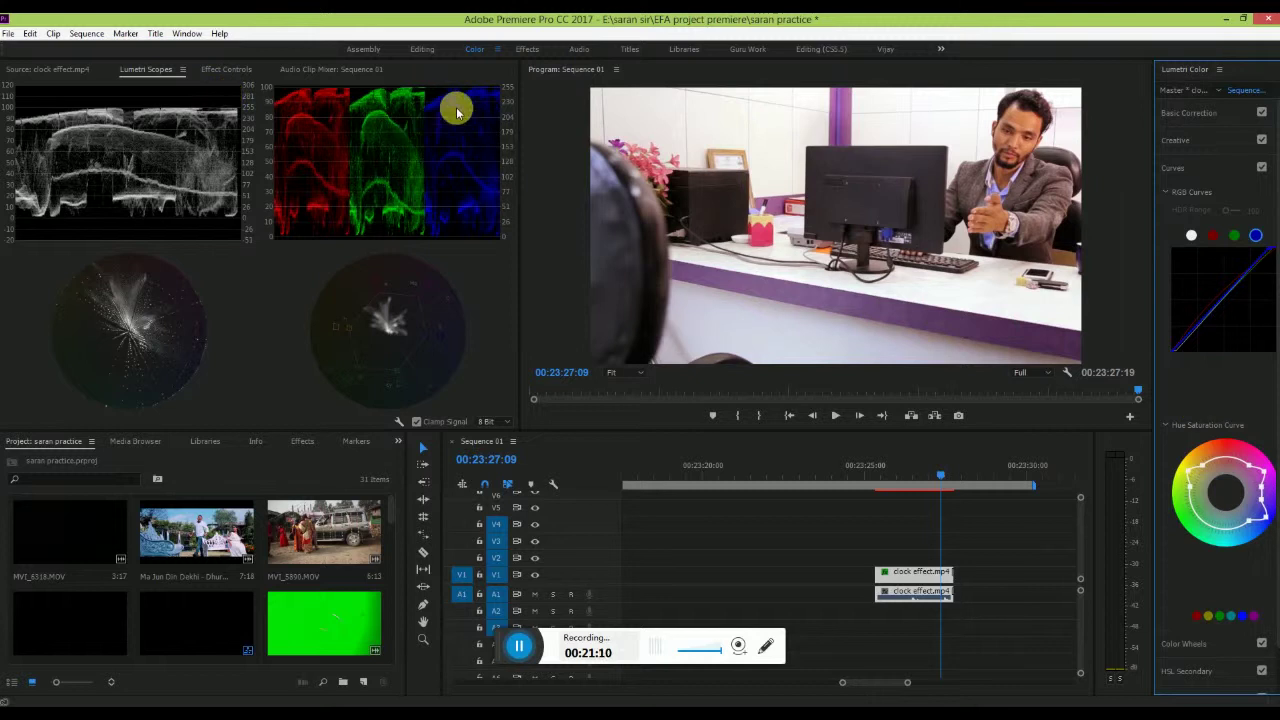
Nudge the blue curve's middle, view the Lumetri Scopes display options, then deselect all timeline clips.
click(1243, 287)
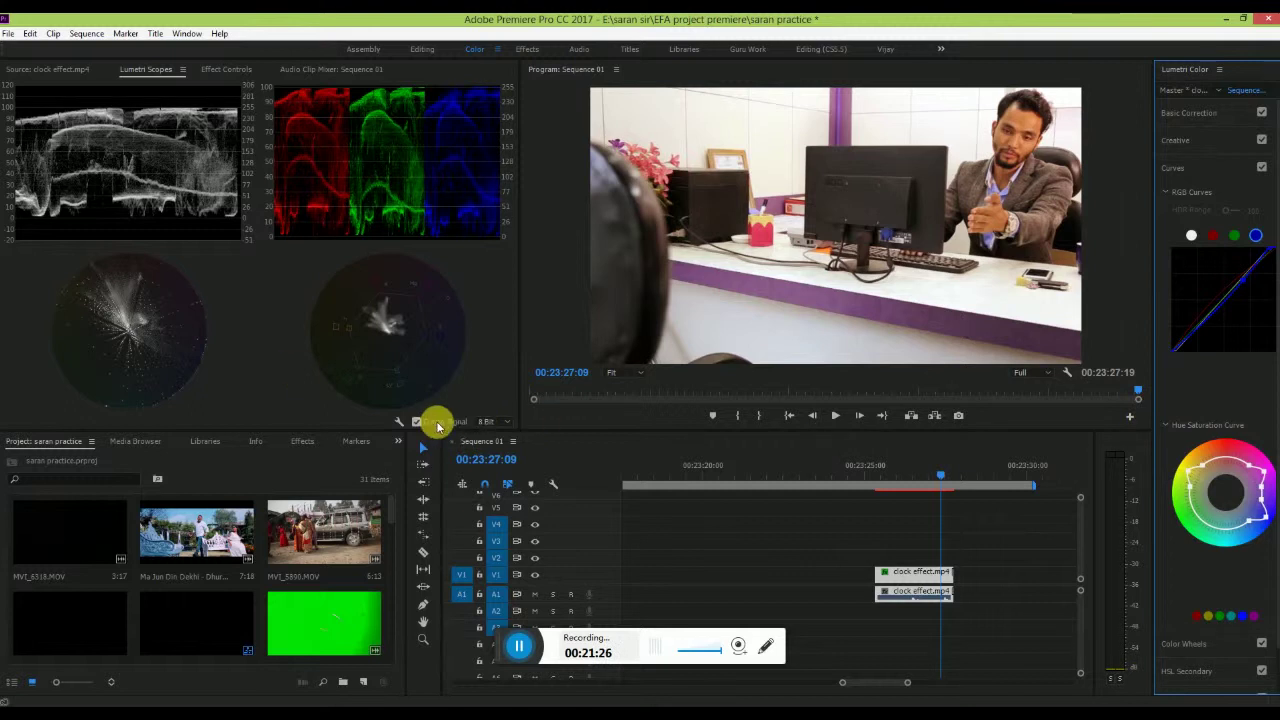
click(407, 424)
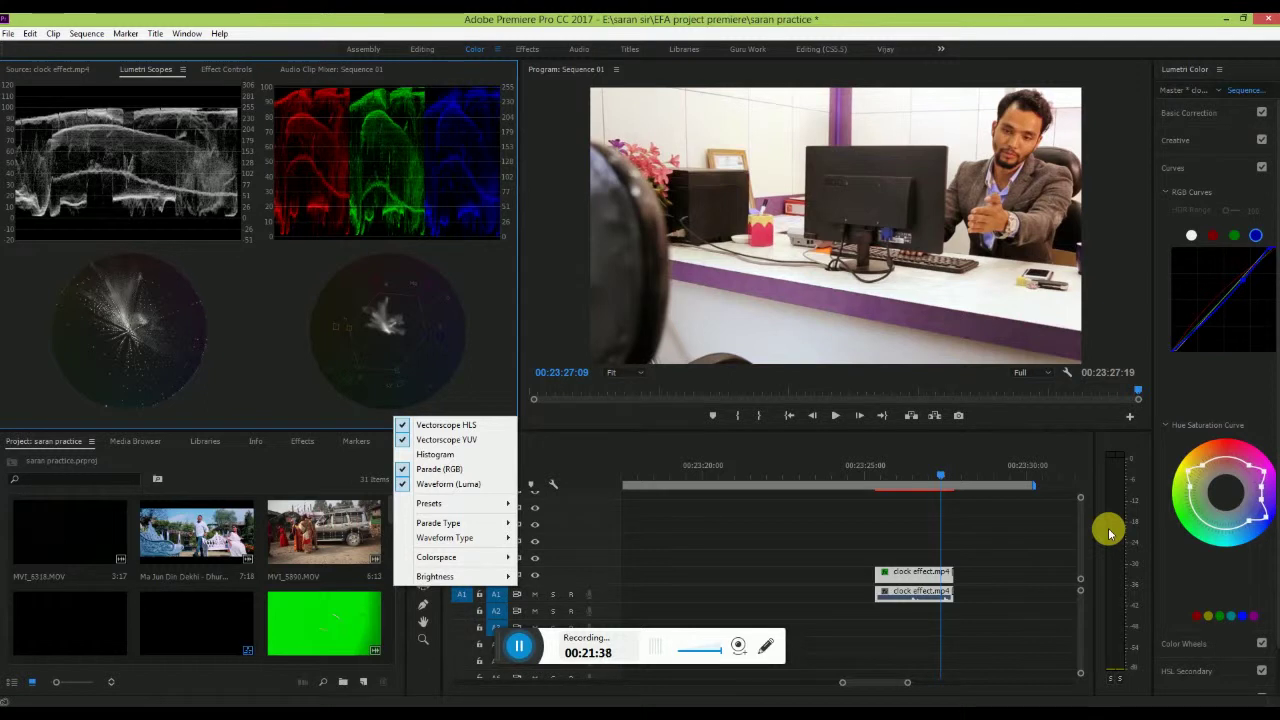
click(770, 556)
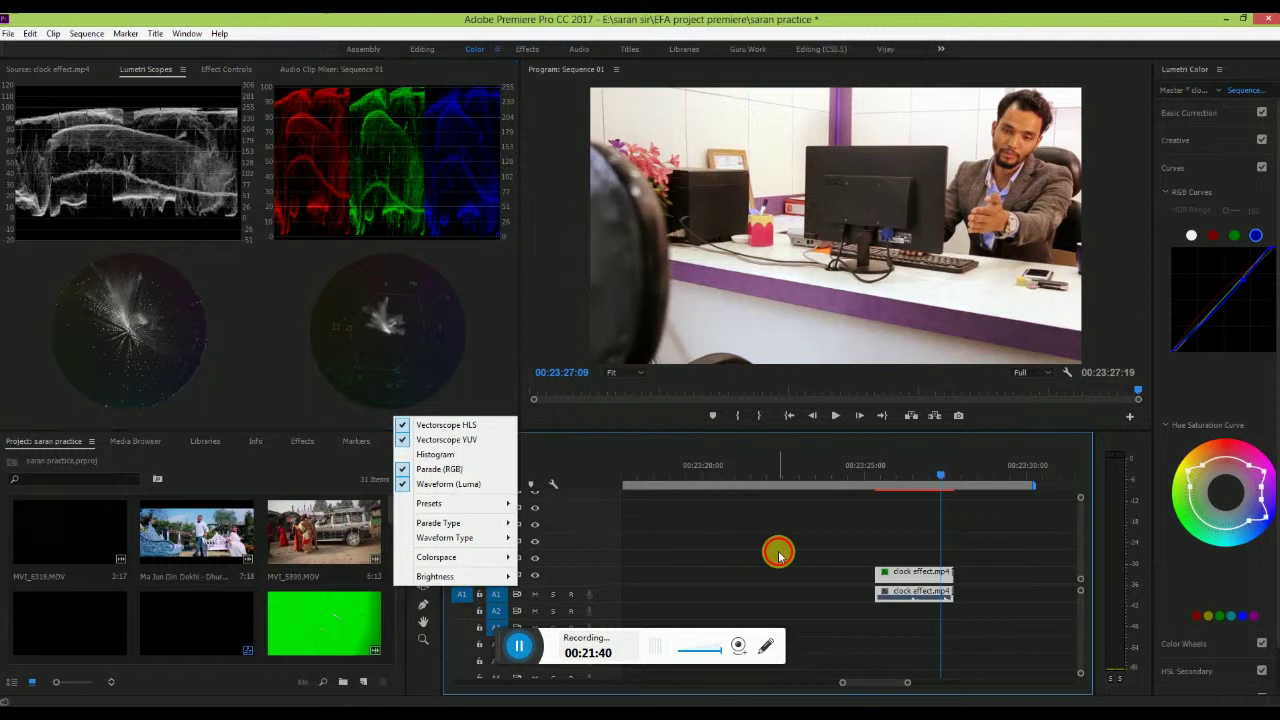